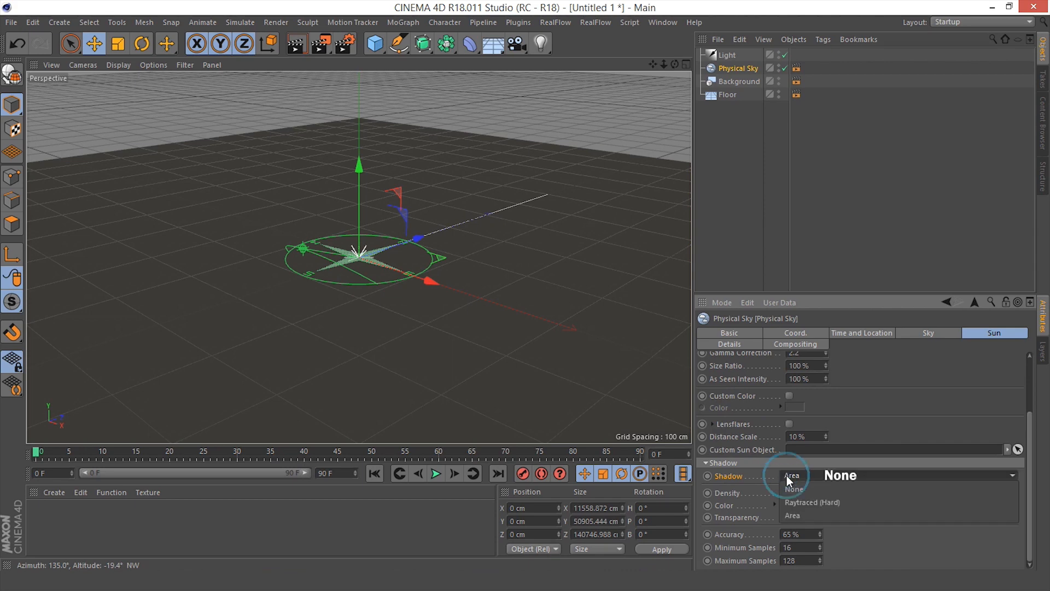
# Set the Physical Sky's sun shadow type to None
pyautogui.click(801, 488)
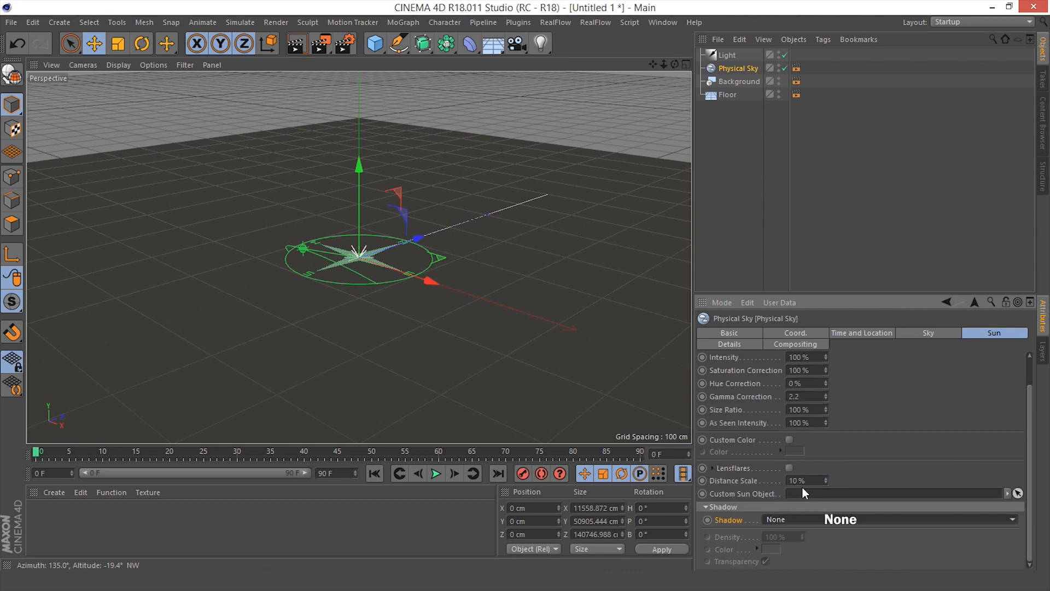
# Set the light object's pitch rotation to -90°
pyautogui.click(728, 55)
pyautogui.click(769, 334)
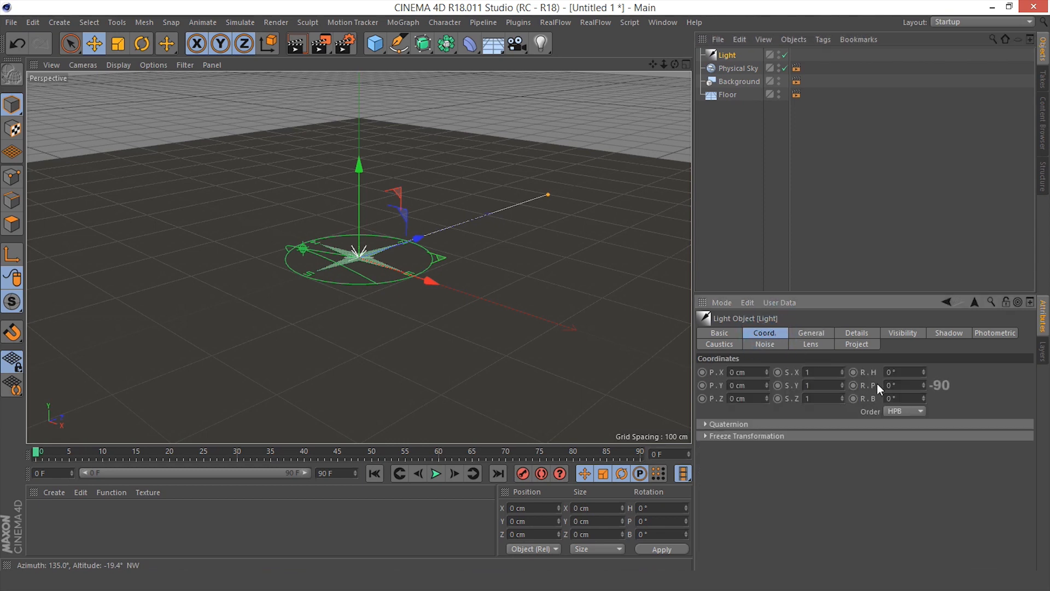
pyautogui.click(892, 385)
pyautogui.doubleClick(899, 385)
pyautogui.write('-90')
pyautogui.press('Return')
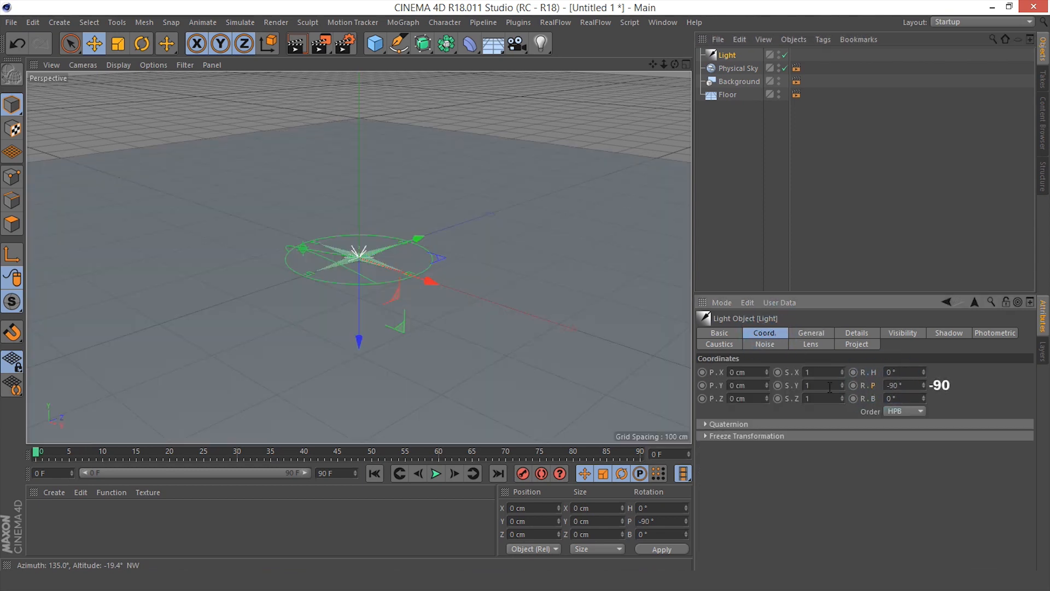
# Give the light an Area shadow with a density of 75%
pyautogui.click(939, 333)
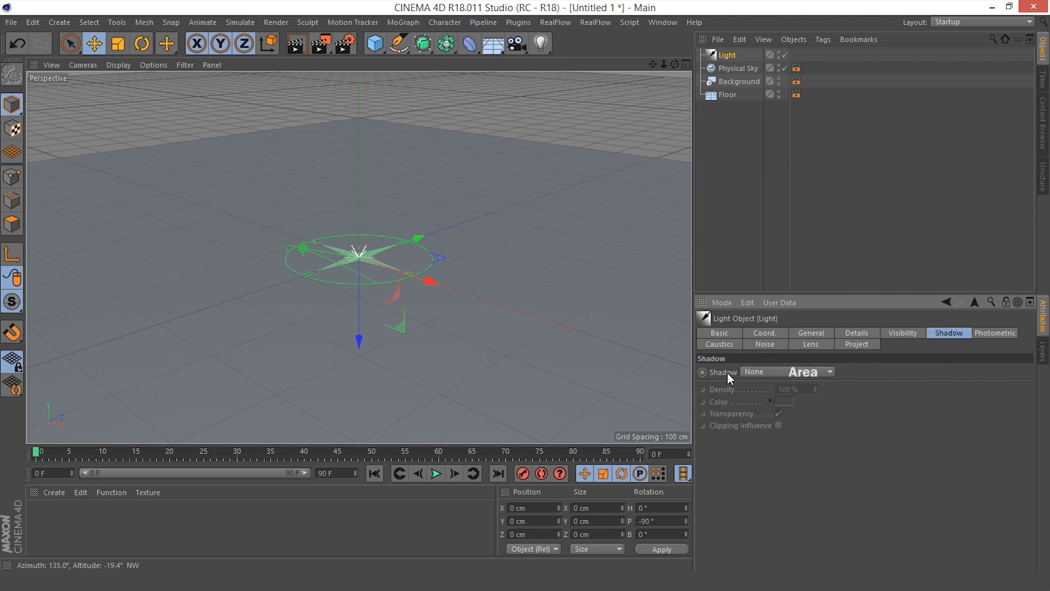
pyautogui.click(754, 372)
pyautogui.click(757, 418)
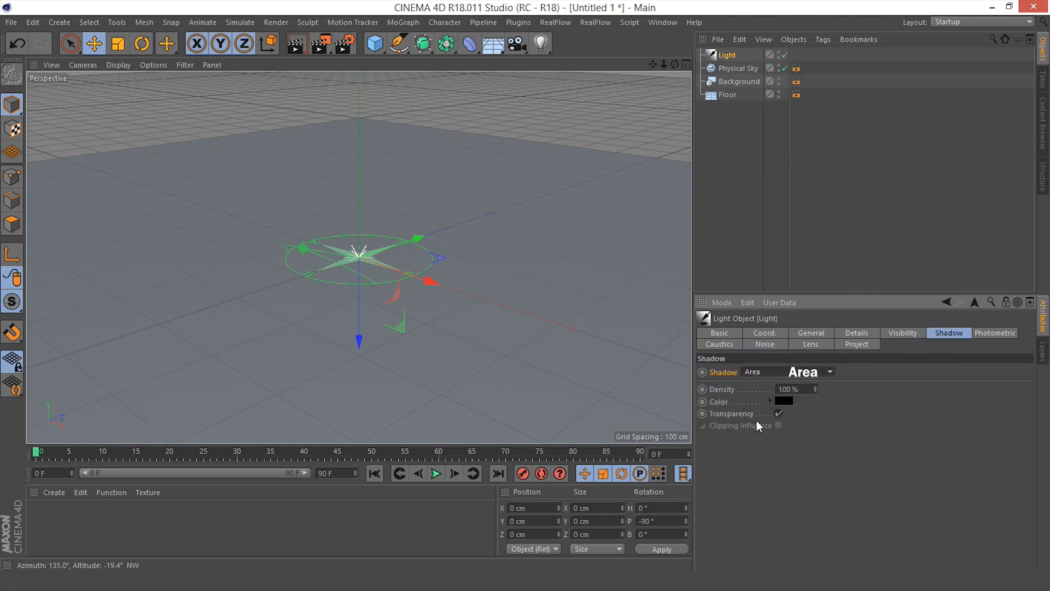
pyautogui.click(737, 391)
pyautogui.click(803, 389)
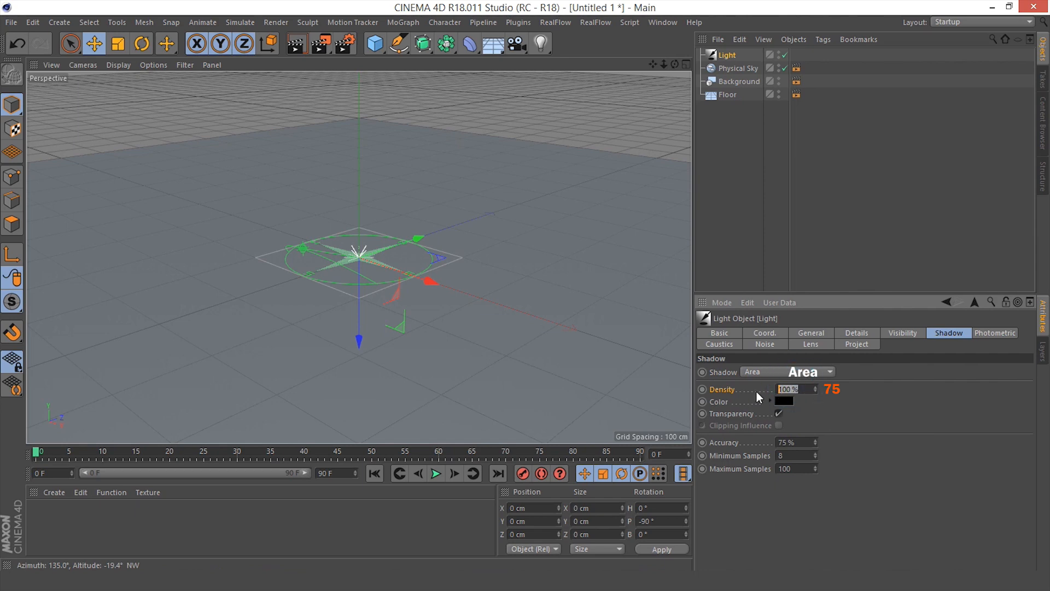
pyautogui.write('75')
pyautogui.click(722, 181)
# Add a cube and set both its X and Z sizes to 0 cm
pyautogui.keyDown('alt'); pyautogui.moveTo(418, 315); pyautogui.dragTo(489, 295); pyautogui.keyUp('alt')
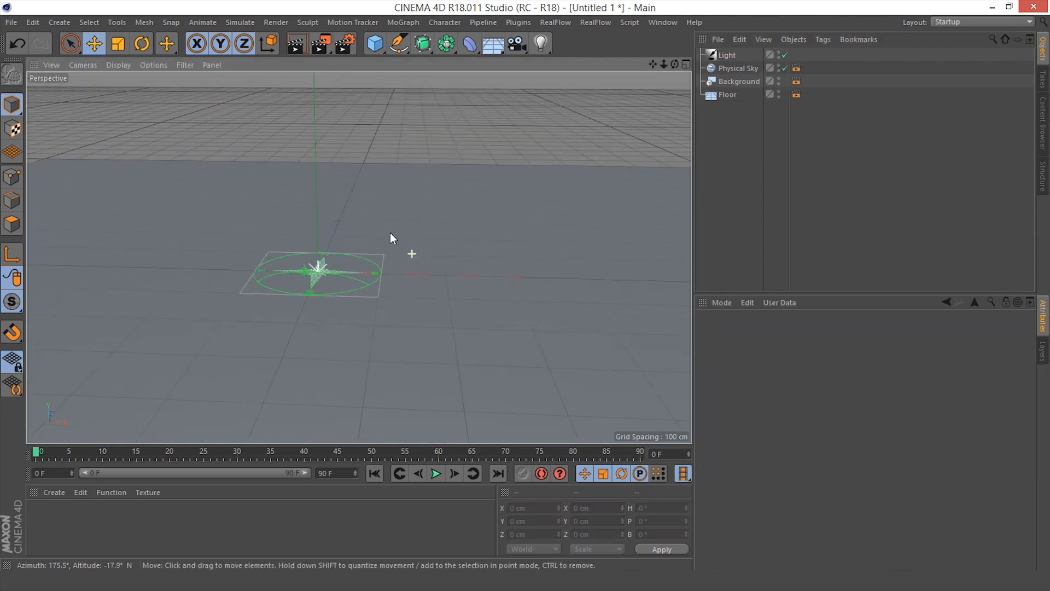
pyautogui.click(375, 43)
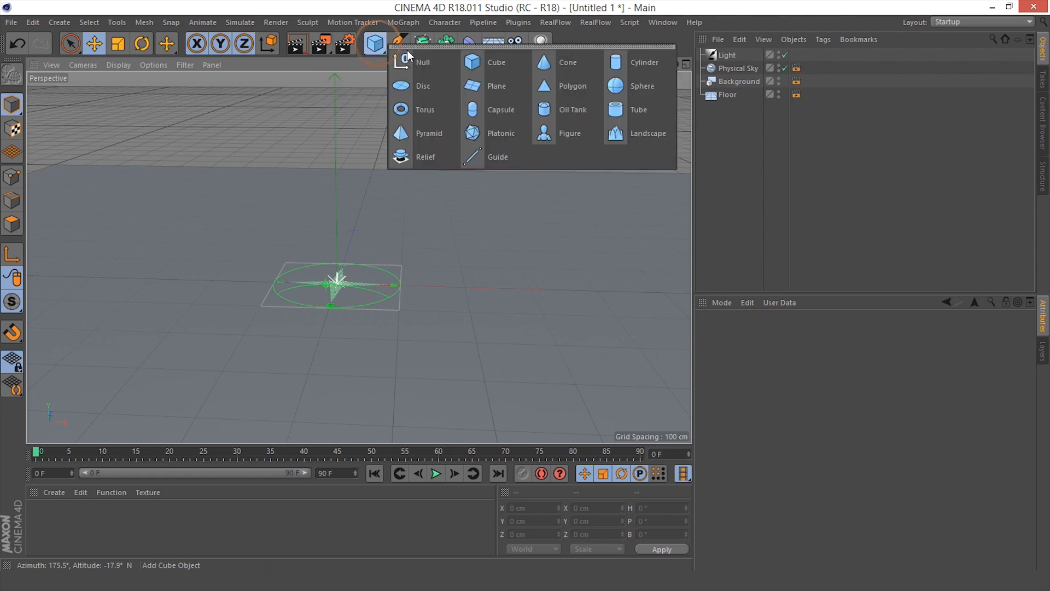
pyautogui.click(491, 61)
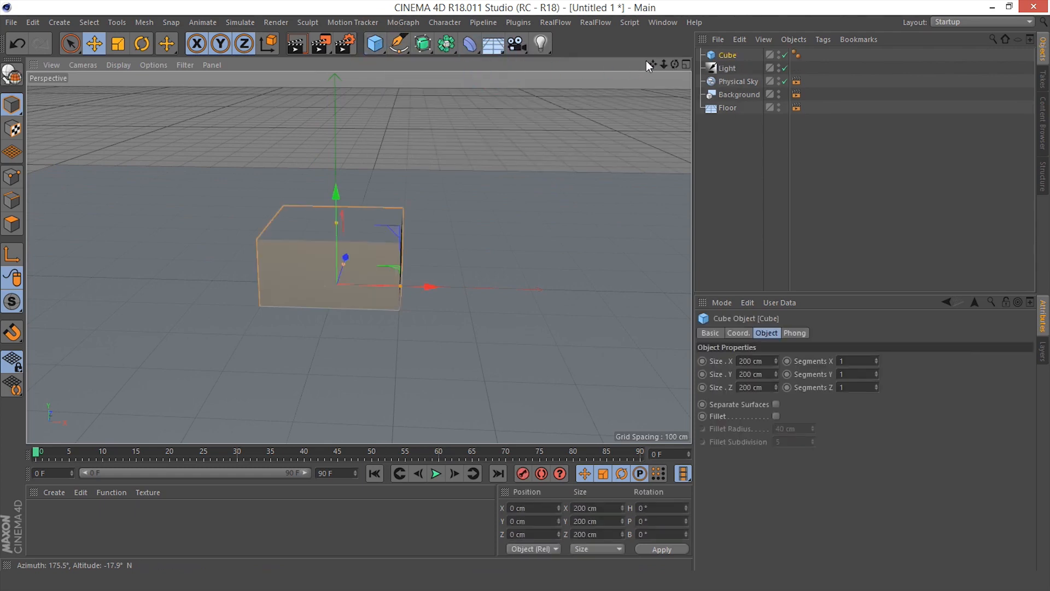
pyautogui.doubleClick(768, 360)
pyautogui.write('0')
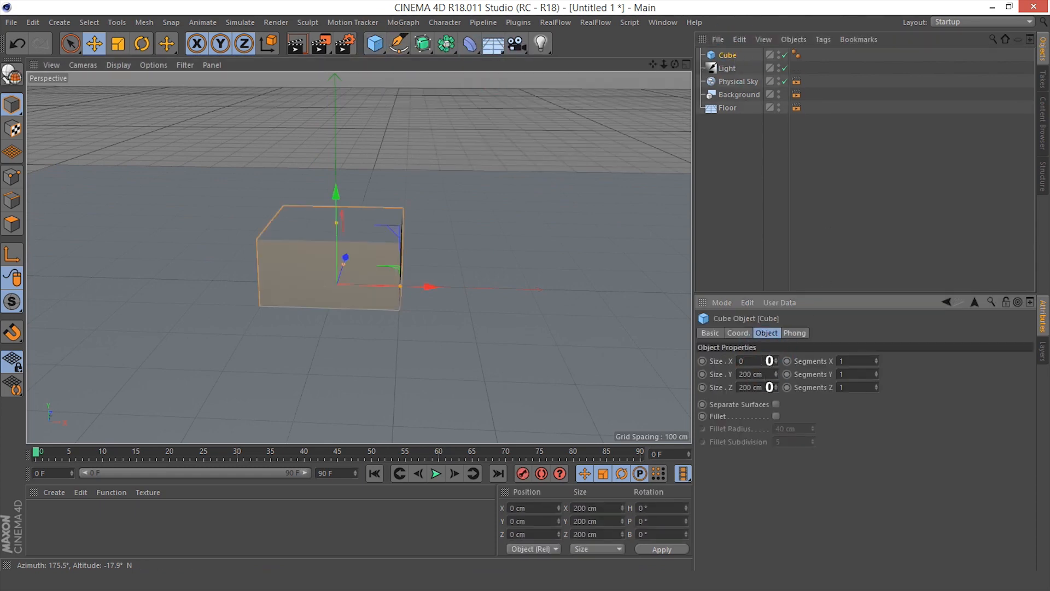
pyautogui.doubleClick(758, 387)
pyautogui.write('0')
pyautogui.click(863, 417)
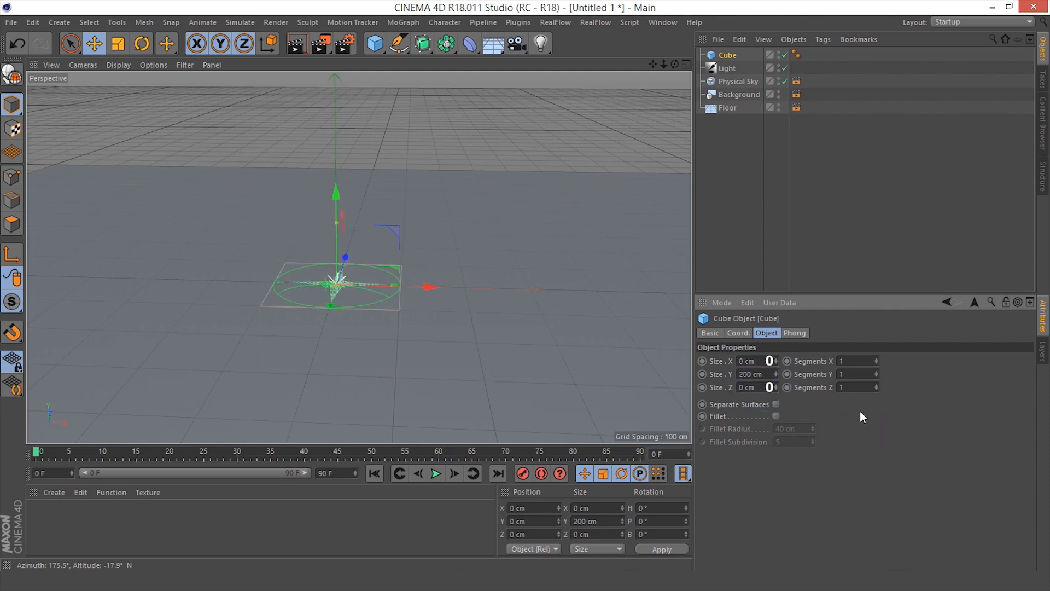
# Set the cube's Y segments to 20
pyautogui.doubleClick(848, 373)
pyautogui.write('20')
pyautogui.click(888, 409)
# Toggle the floor's viewport visibility to examine the flattened cube below ground level, and restore it
pyautogui.keyDown('alt'); pyautogui.moveTo(392, 345); pyautogui.dragTo(344, 245); pyautogui.keyUp('alt')
pyautogui.scroll(5, 344, 290)
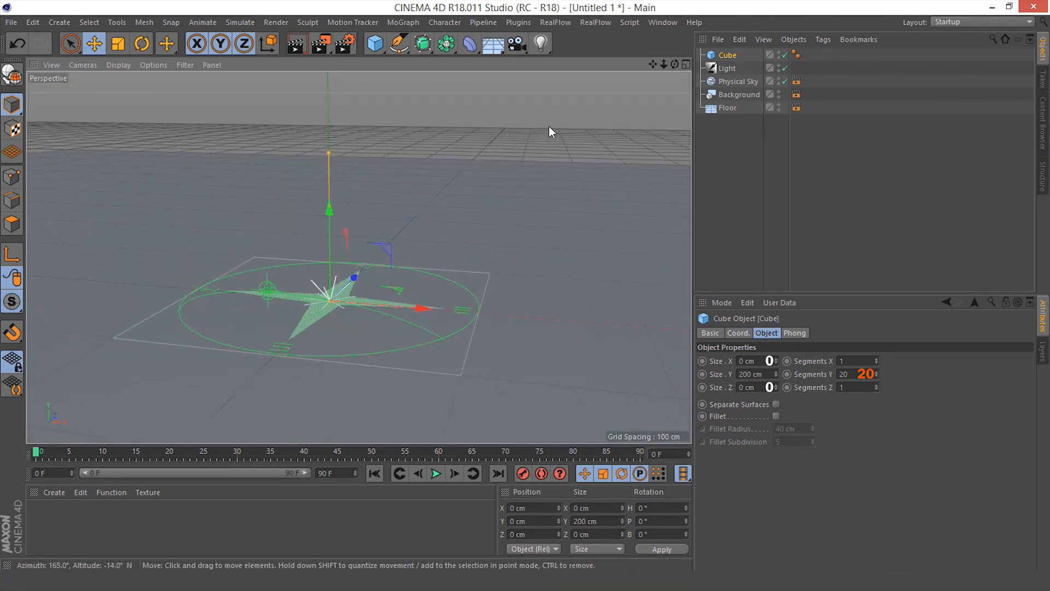
pyautogui.keyDown('alt'); pyautogui.moveTo(549, 126); pyautogui.dragTo(575, 210); pyautogui.keyUp('alt')
pyautogui.click(778, 105)
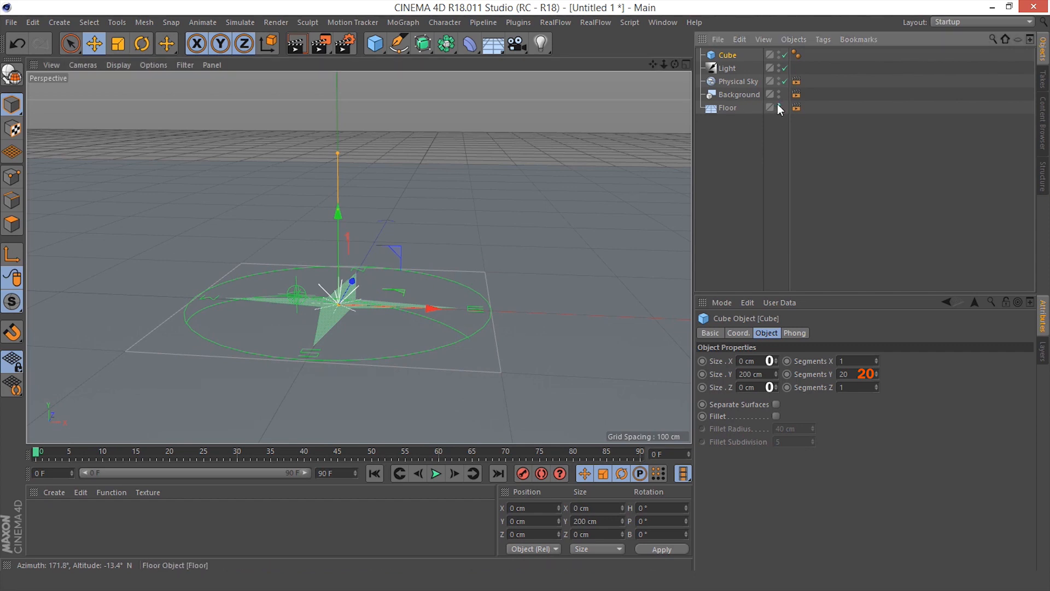
pyautogui.click(778, 105)
pyautogui.keyDown('alt'); pyautogui.moveTo(432, 301); pyautogui.dragTo(377, 312); pyautogui.keyUp('alt')
pyautogui.click(778, 105)
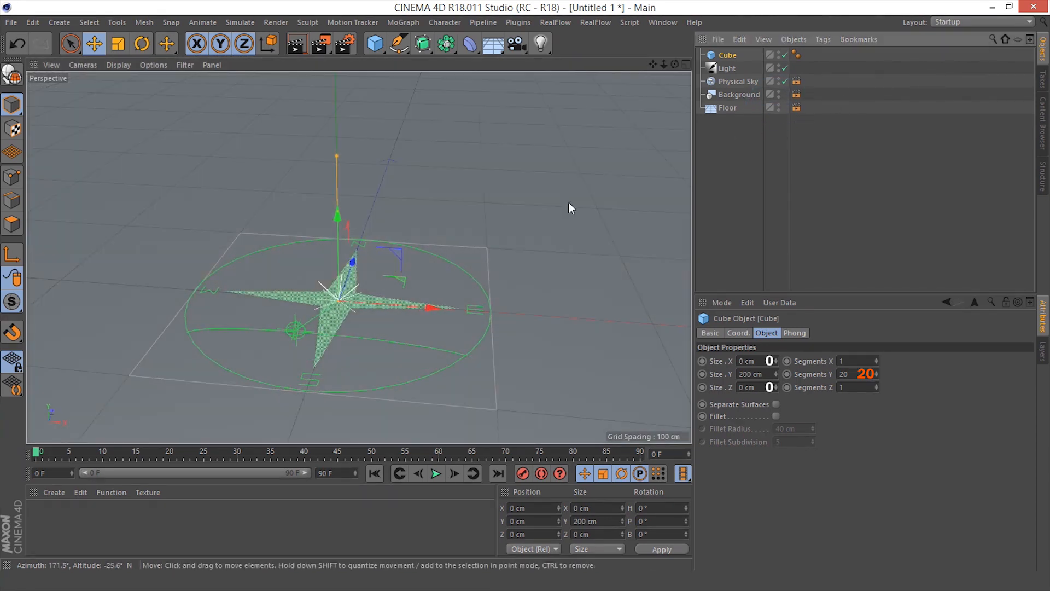
# Add a sphere with a radius of 95 cm and 36 segments
pyautogui.keyDown('alt'); pyautogui.moveTo(569, 202); pyautogui.dragTo(498, 209); pyautogui.keyUp('alt')
pyautogui.scroll(-3, 498, 209)
pyautogui.click(376, 43)
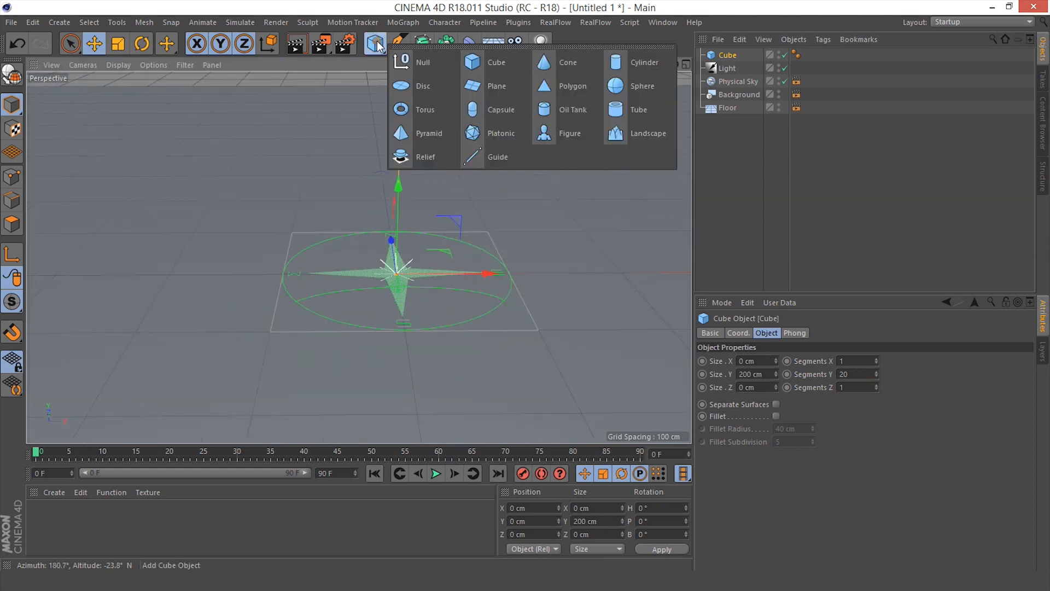
pyautogui.click(628, 85)
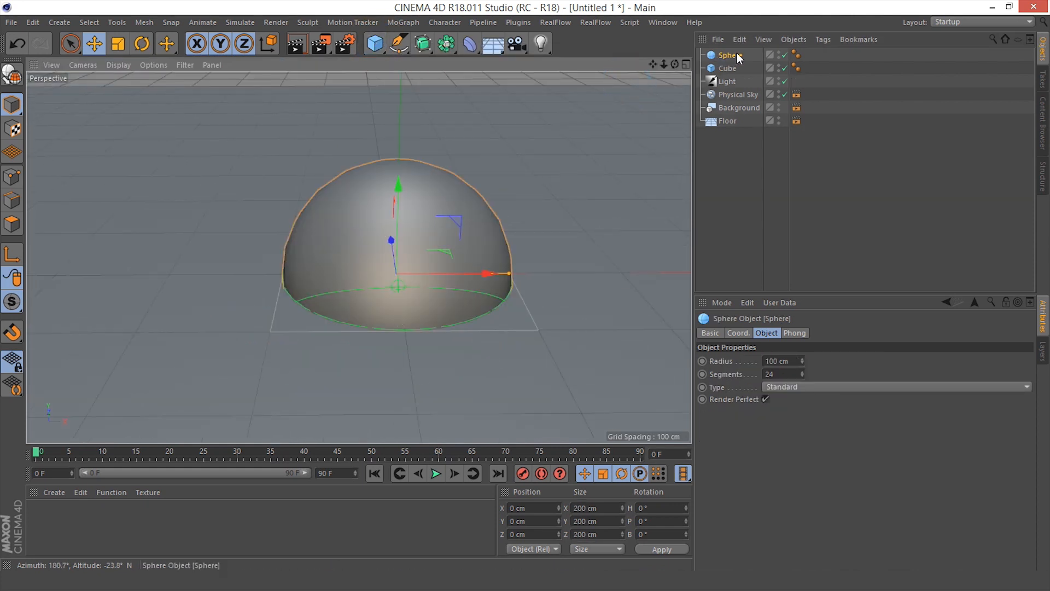
pyautogui.click(722, 362)
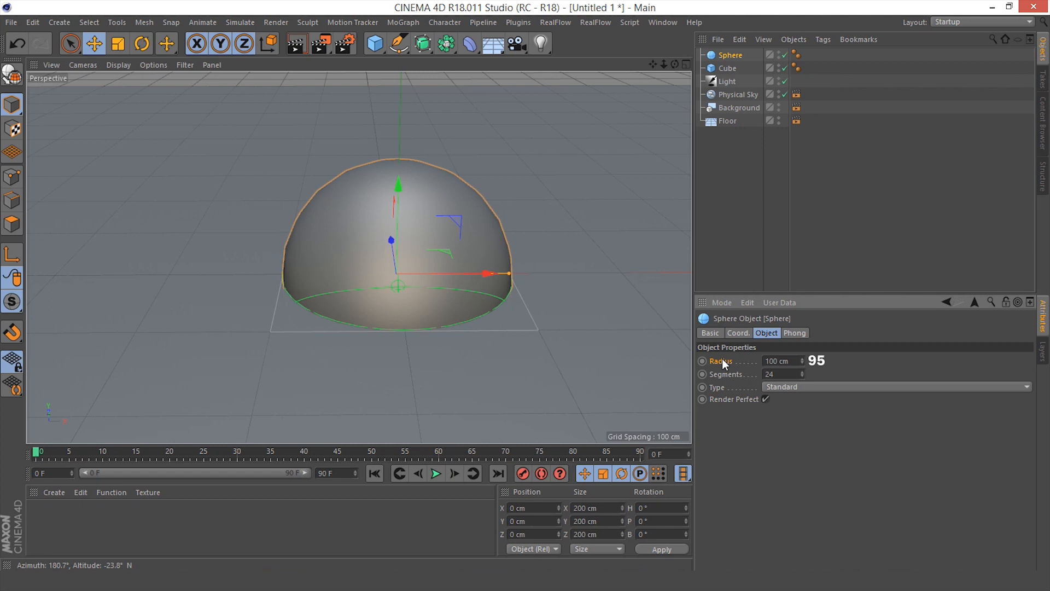
pyautogui.doubleClick(789, 361)
pyautogui.write('95')
pyautogui.press('Return')
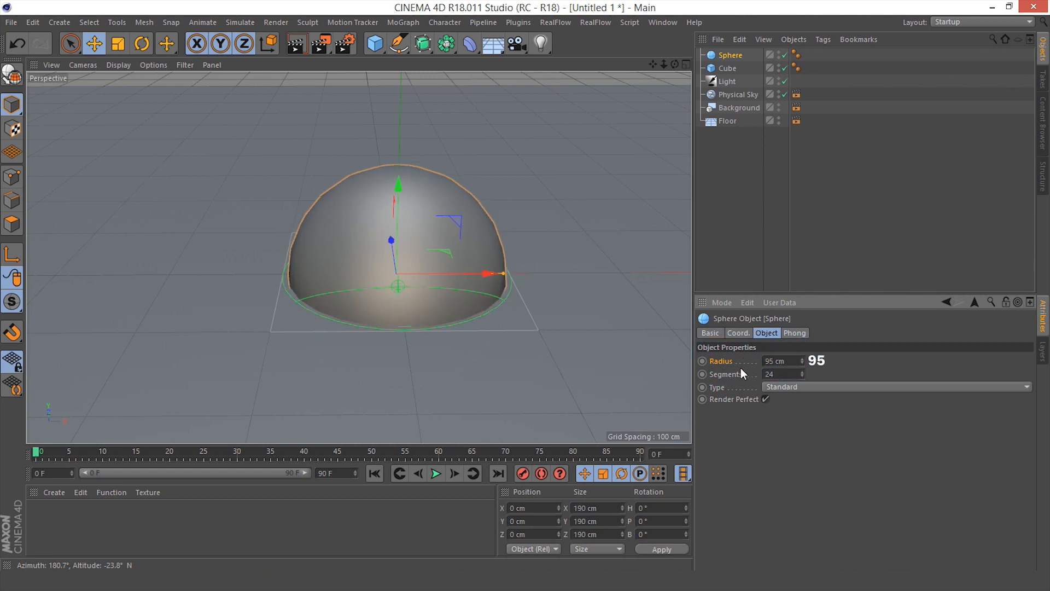
pyautogui.doubleClick(769, 374)
pyautogui.press('Return')
pyautogui.click(706, 149)
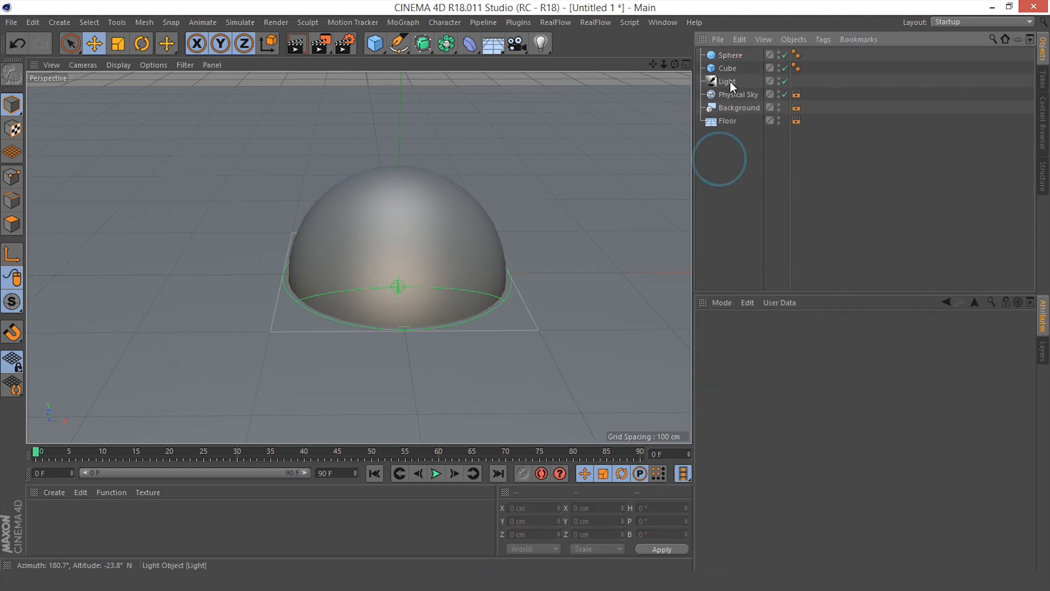
# Add a Subdivision Surface as the parent of the sphere
pyautogui.click(724, 55)
pyautogui.click(446, 44)
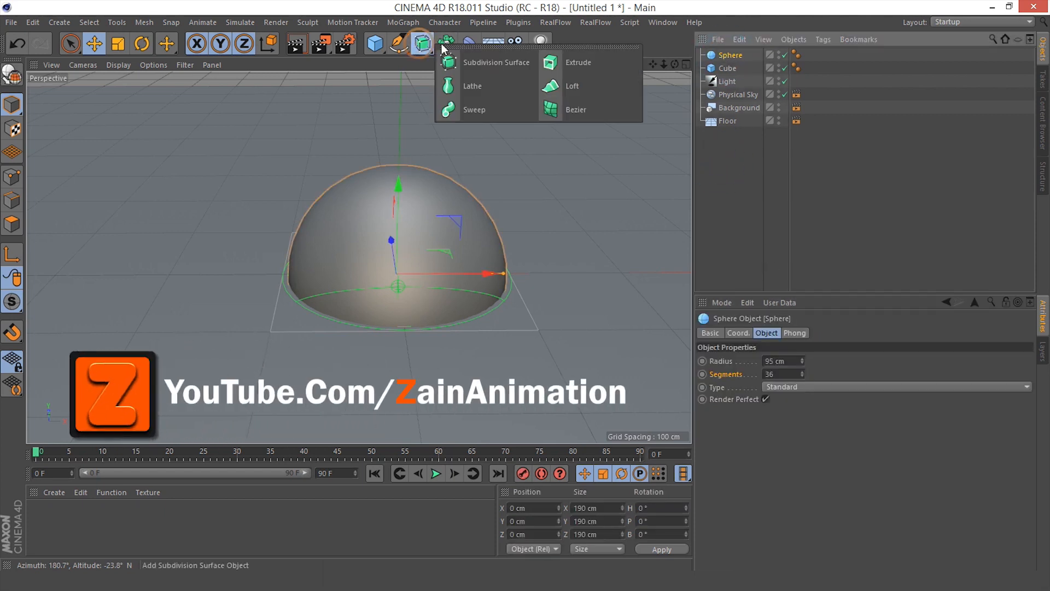
pyautogui.keyDown('alt'); pyautogui.click(491, 64); pyautogui.keyUp('alt')
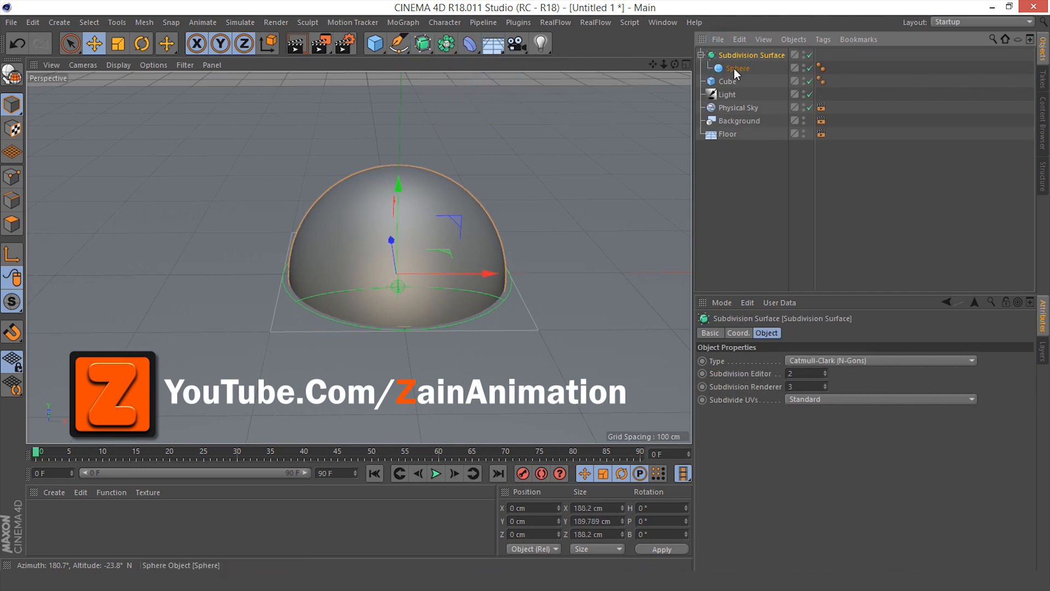
pyautogui.click(738, 204)
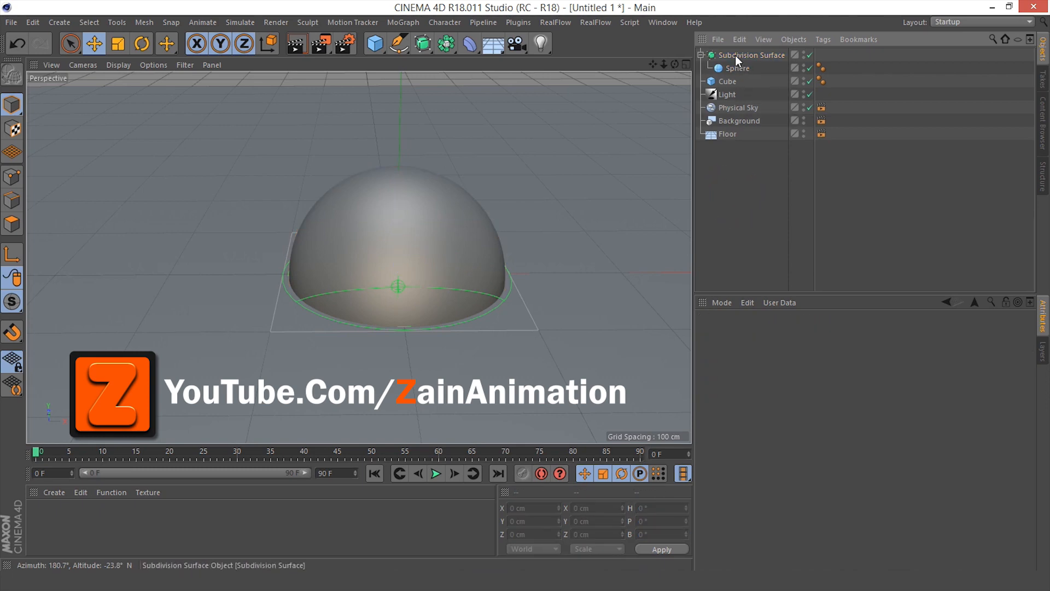
# Add a Fracture Voronoi object as the parent of the Subdivision Surface
pyautogui.click(736, 55)
pyautogui.click(403, 22)
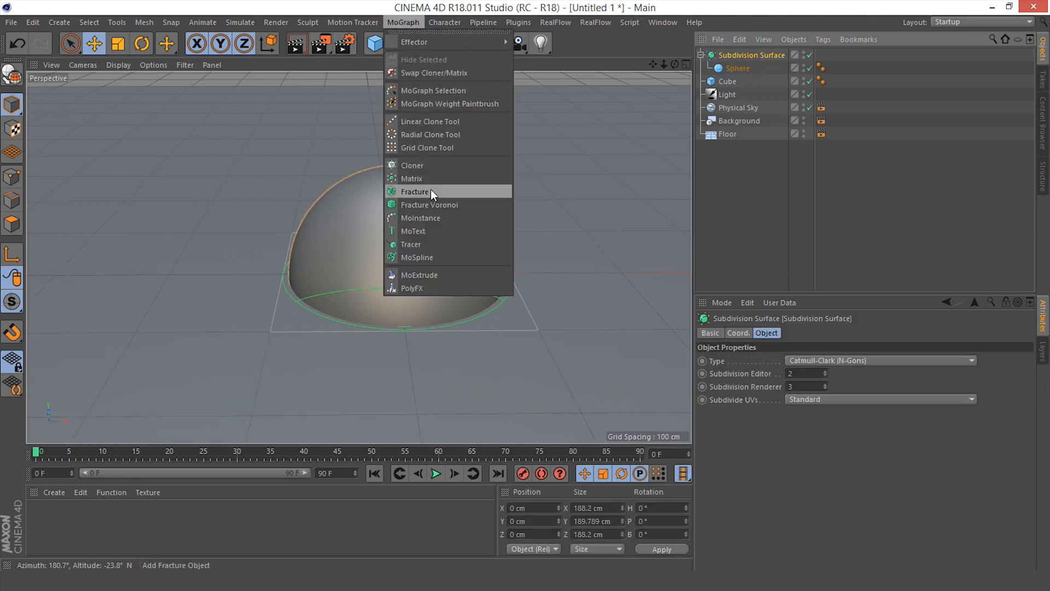
pyautogui.keyDown('alt'); pyautogui.click(457, 204); pyautogui.keyUp('alt')
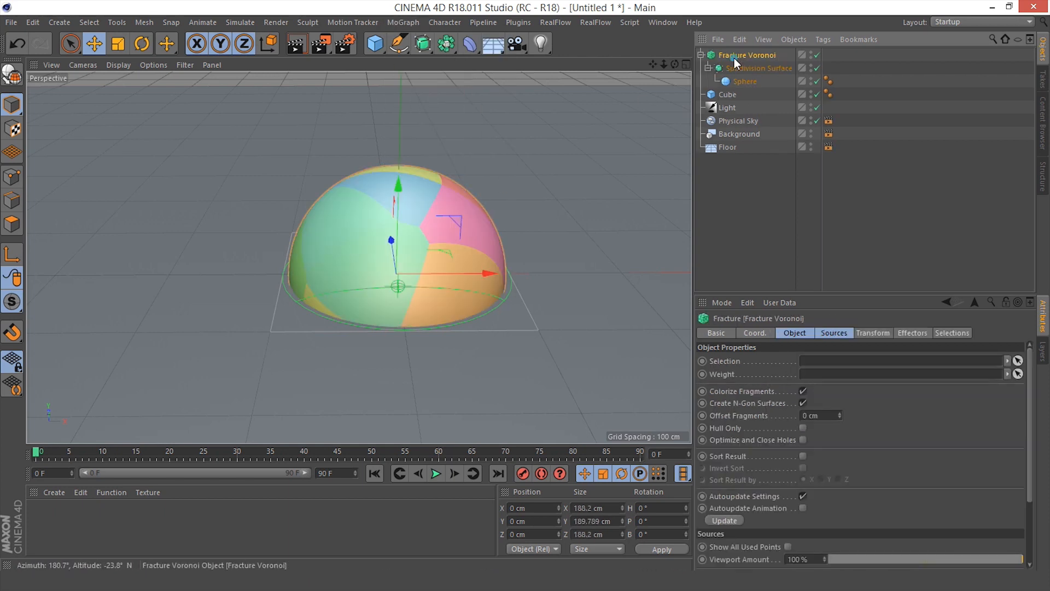
# Collapse the Subdivision Surface hierarchy and make the cube a child of the Fracture Voronoi object
pyautogui.click(708, 68)
pyautogui.click(744, 68)
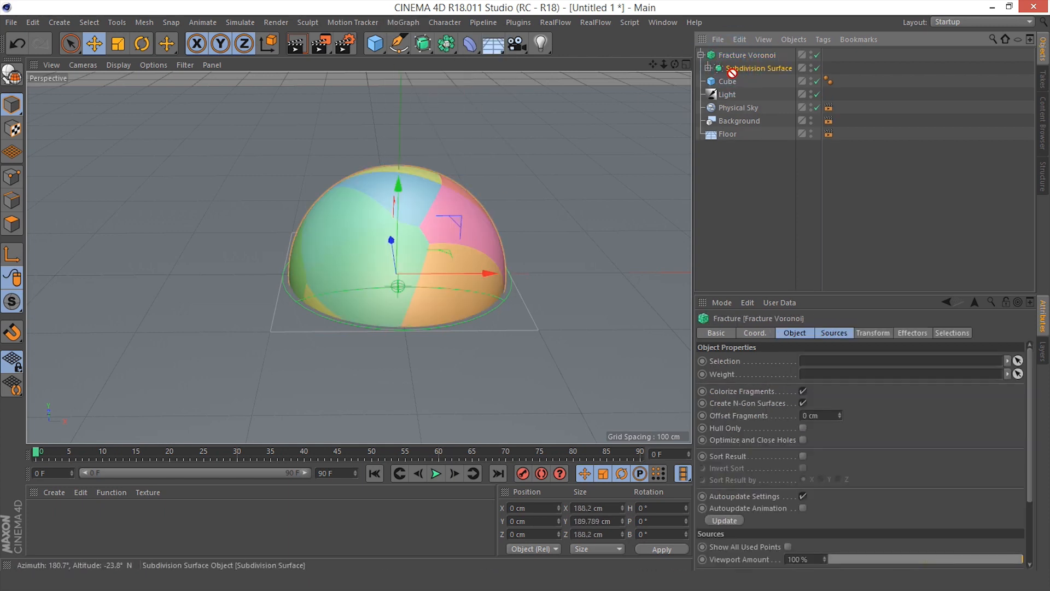
pyautogui.moveTo(733, 77); pyautogui.dragTo(736, 53)
pyautogui.click(748, 55)
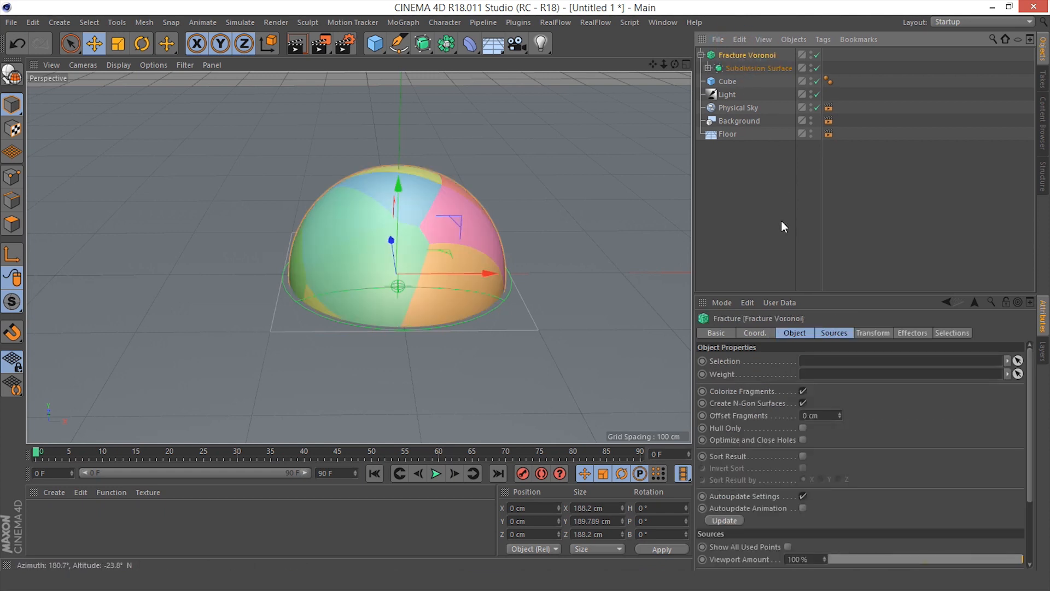
pyautogui.moveTo(725, 82); pyautogui.dragTo(734, 52)
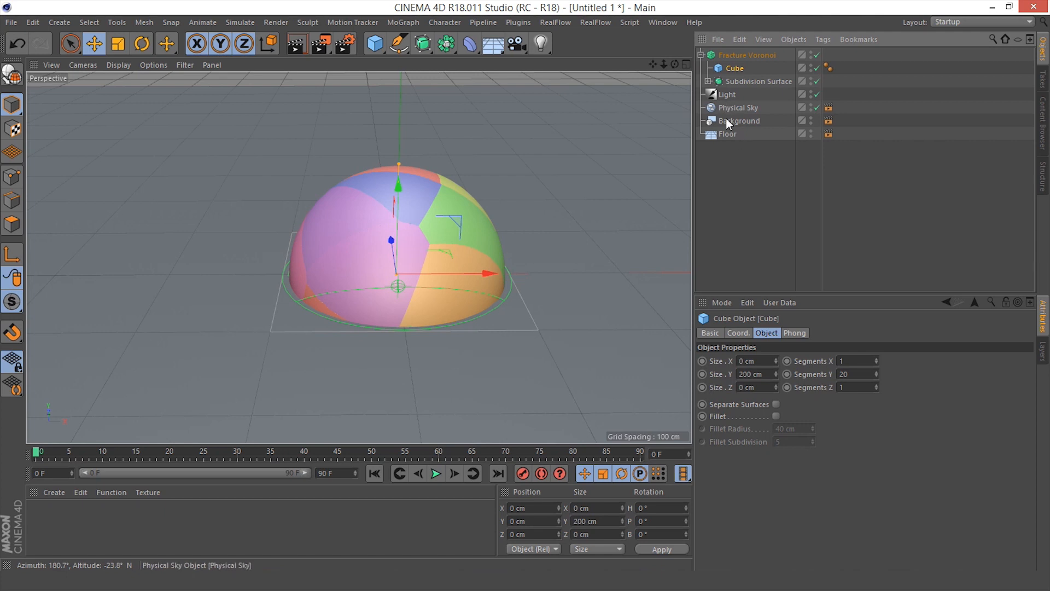
pyautogui.click(752, 230)
# Disable the Point Generator - Distribution source of the Fracture Voronoi object and add the cube as a source
pyautogui.click(743, 56)
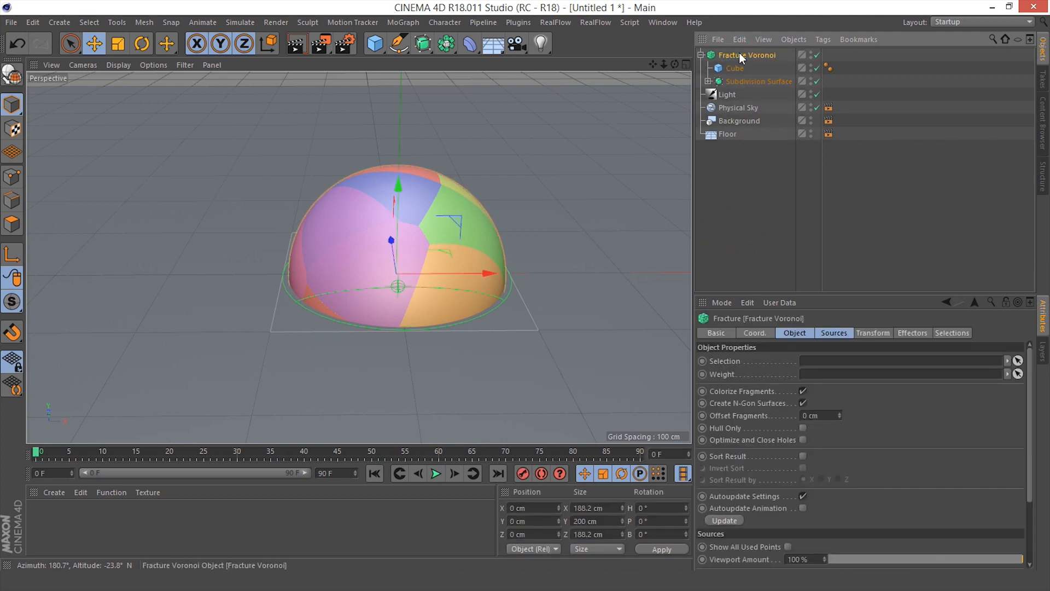
pyautogui.click(835, 333)
pyautogui.click(790, 392)
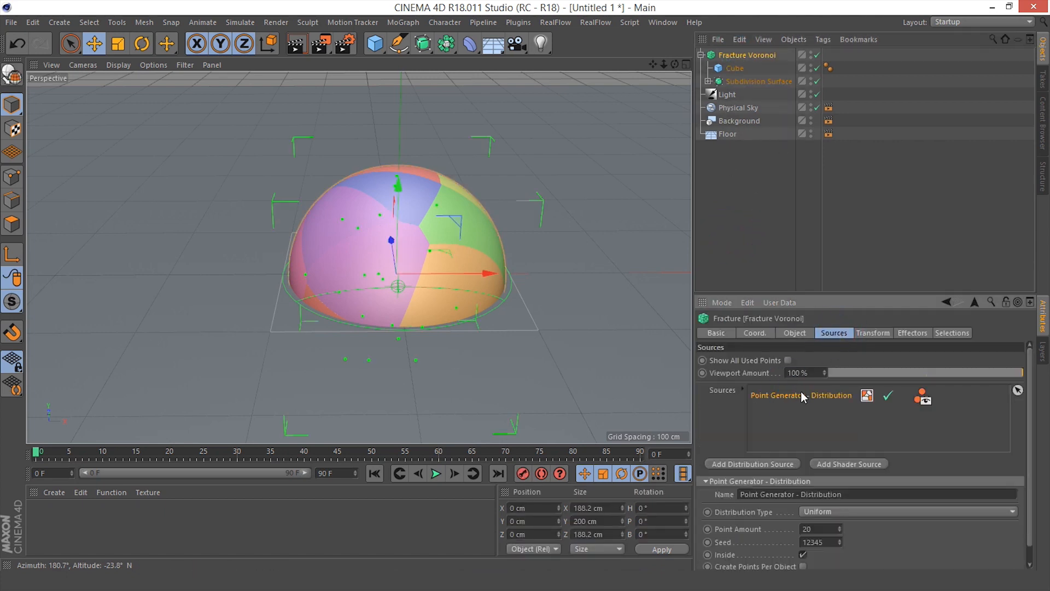
pyautogui.click(888, 395)
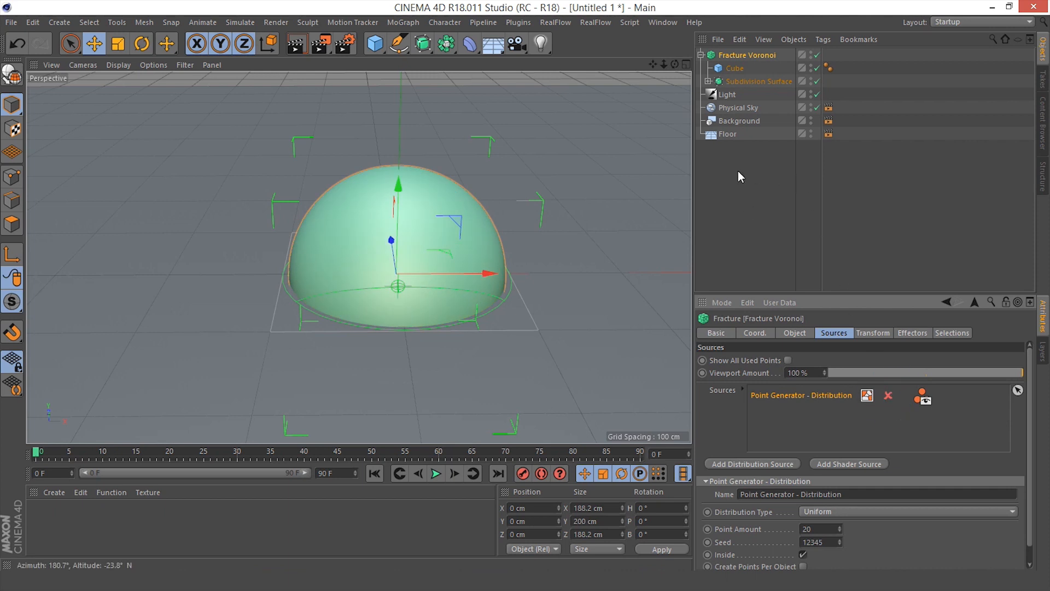
pyautogui.moveTo(734, 69); pyautogui.dragTo(795, 425)
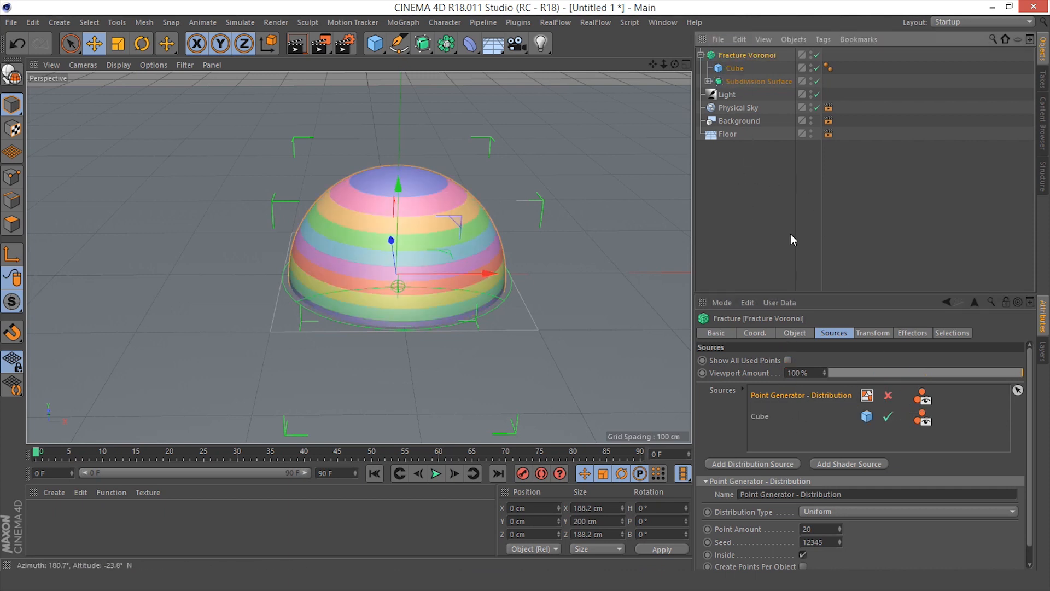
pyautogui.click(728, 225)
# Turn off Colorize Fragments for the Fracture Voronoi object
pyautogui.click(746, 55)
pyautogui.click(798, 333)
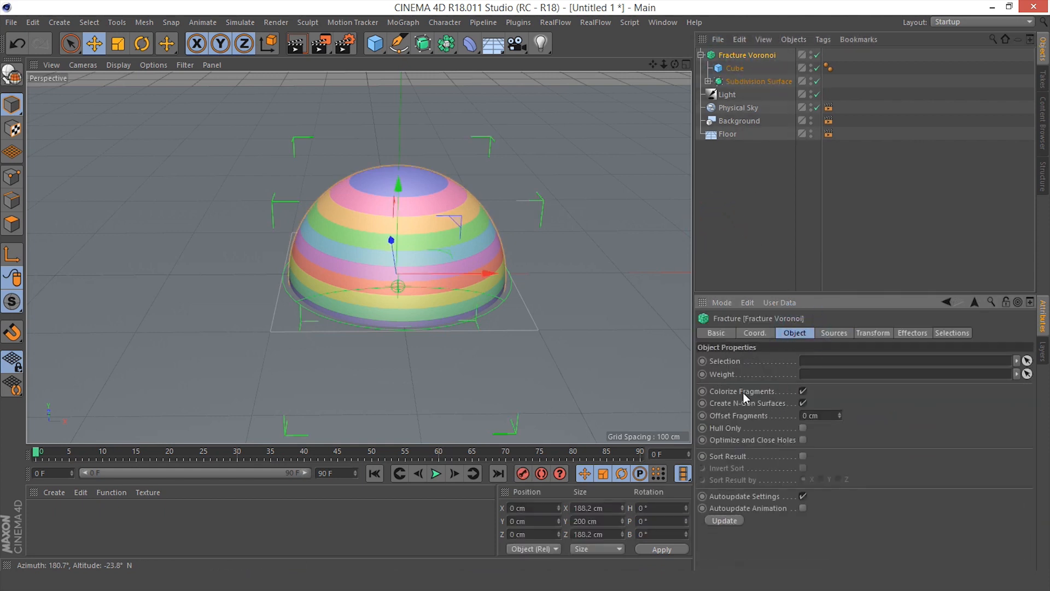
pyautogui.click(803, 392)
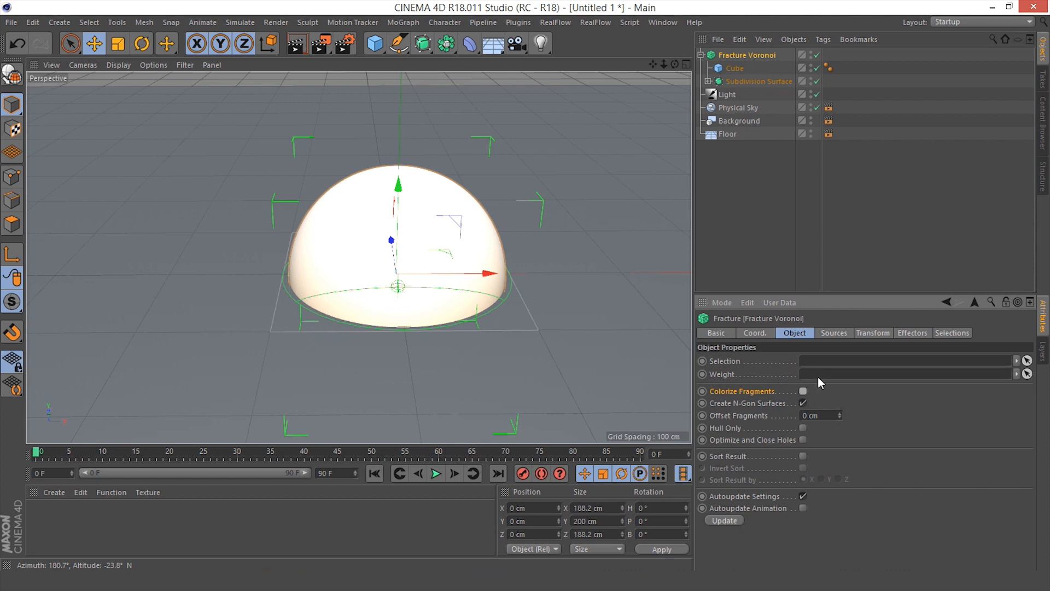
# Enable the Inside Faces and Outside Faces selections for the Fracture Voronoi object
pyautogui.click(952, 334)
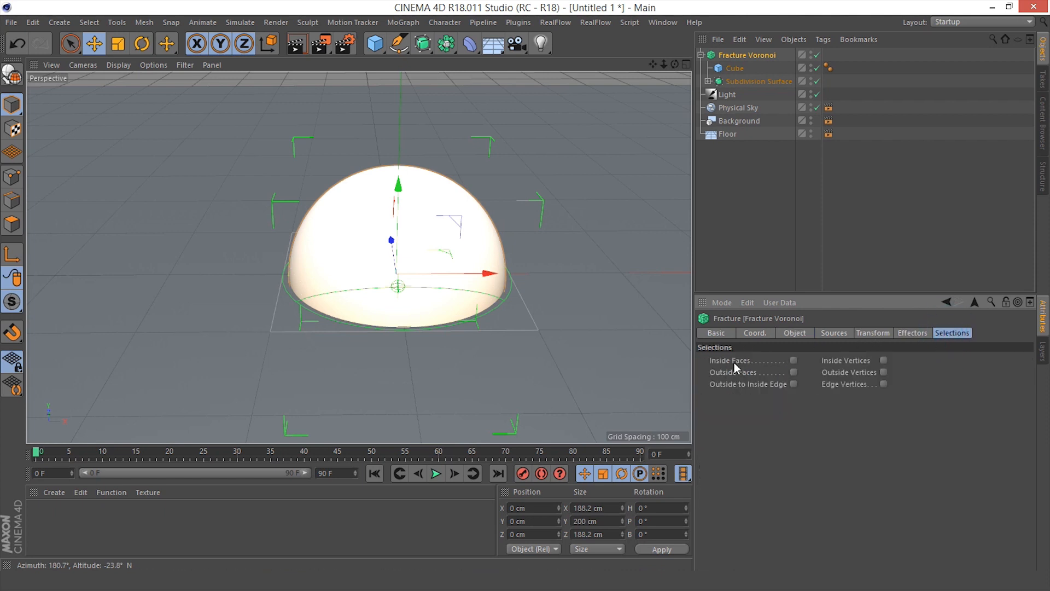
pyautogui.click(794, 360)
pyautogui.click(793, 373)
pyautogui.click(743, 224)
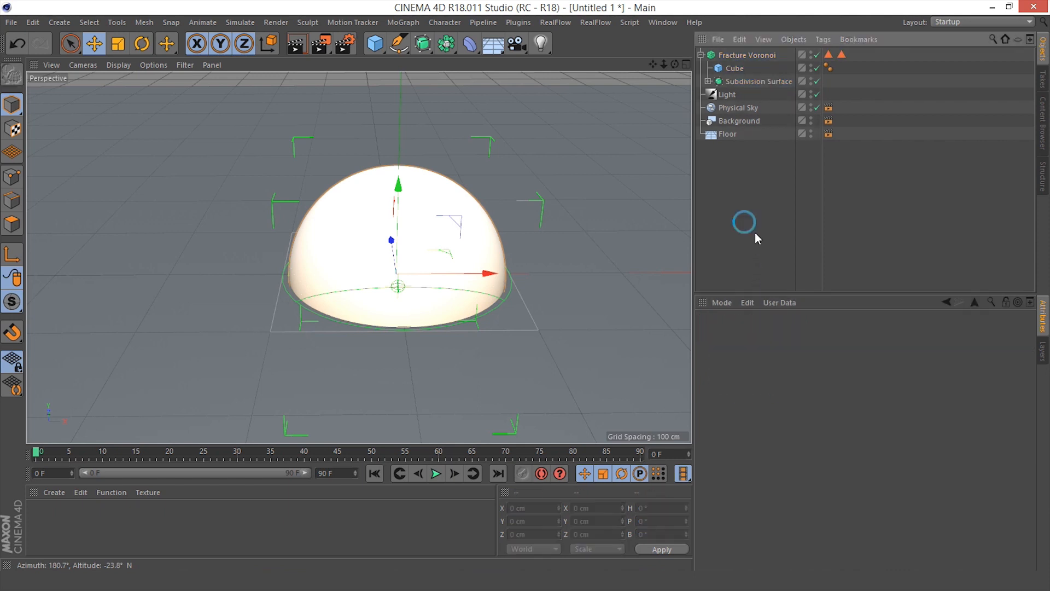
# Collapse the Fracture Voronoi hierarchy and position the object at X 500 cm and Y 95 cm
pyautogui.click(701, 55)
pyautogui.click(721, 56)
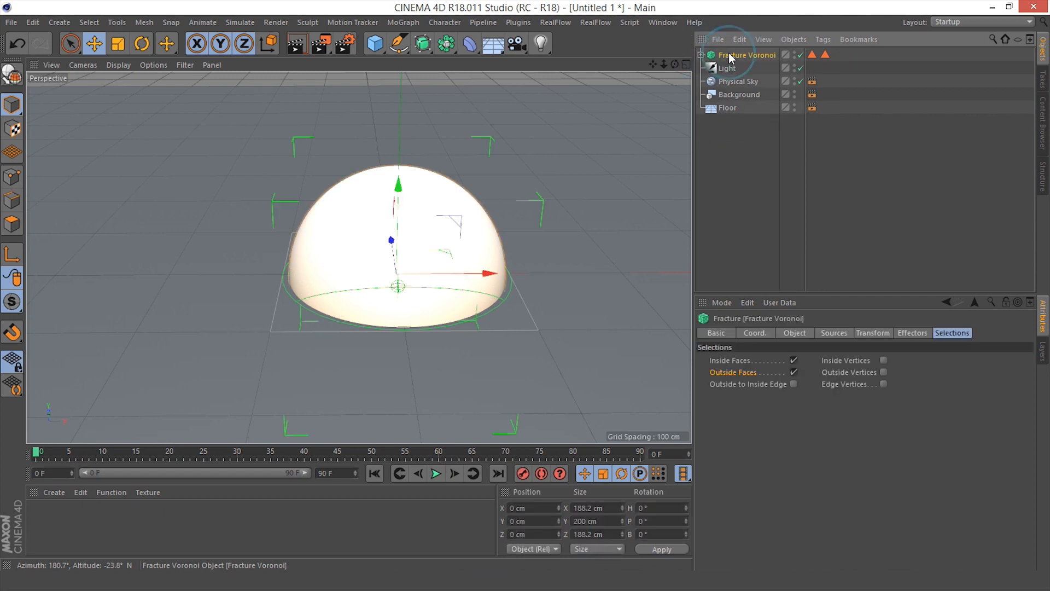
pyautogui.click(754, 333)
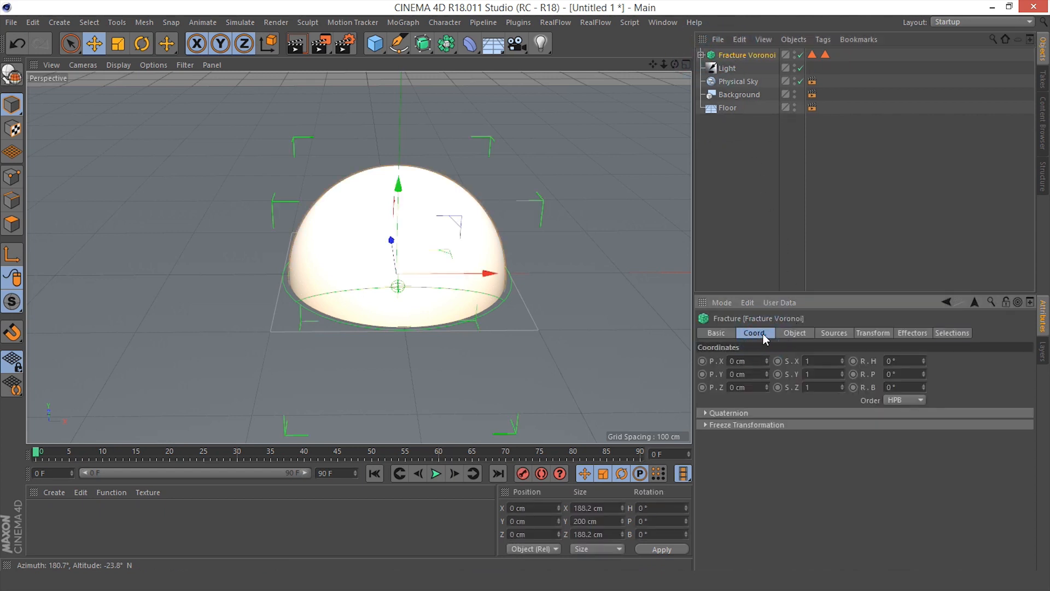
pyautogui.click(721, 361)
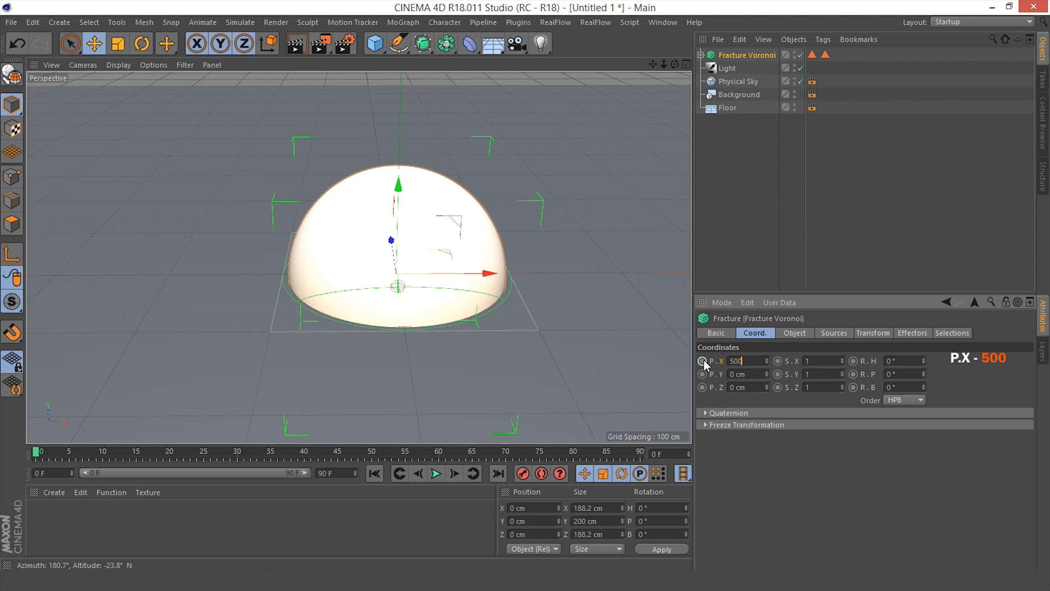
pyautogui.press('Return')
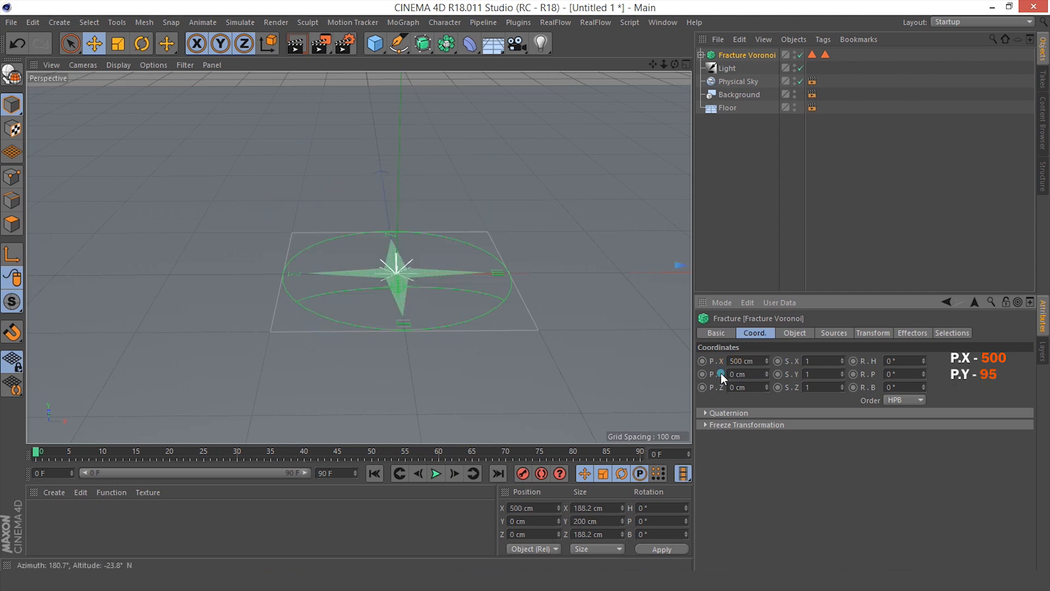
pyautogui.scroll(-3, 453, 263)
pyautogui.keyDown('alt'); pyautogui.moveTo(453, 263); pyautogui.dragTo(407, 228, button='middle'); pyautogui.keyUp('alt')
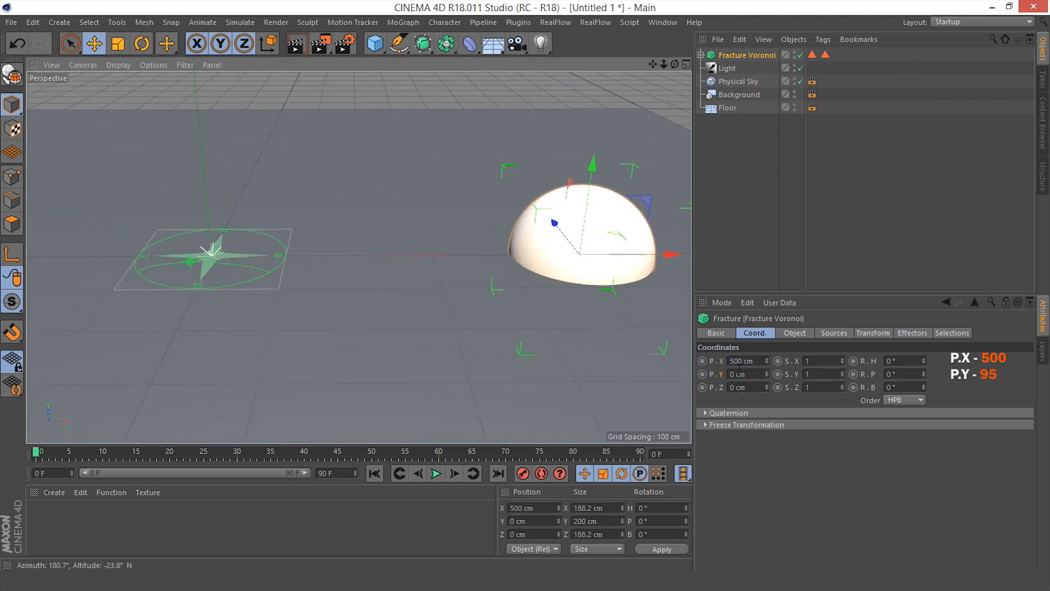
pyautogui.click(738, 374)
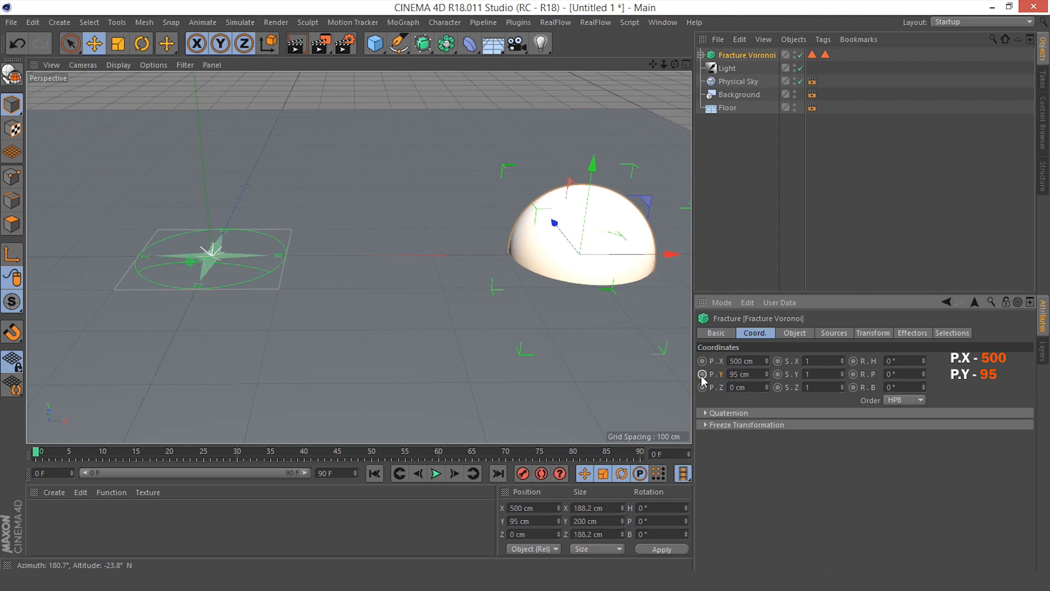
# Examine in the Front view how the repositioned sphere sits on the ground line, and return to the Perspective view
pyautogui.middleClick(461, 262)
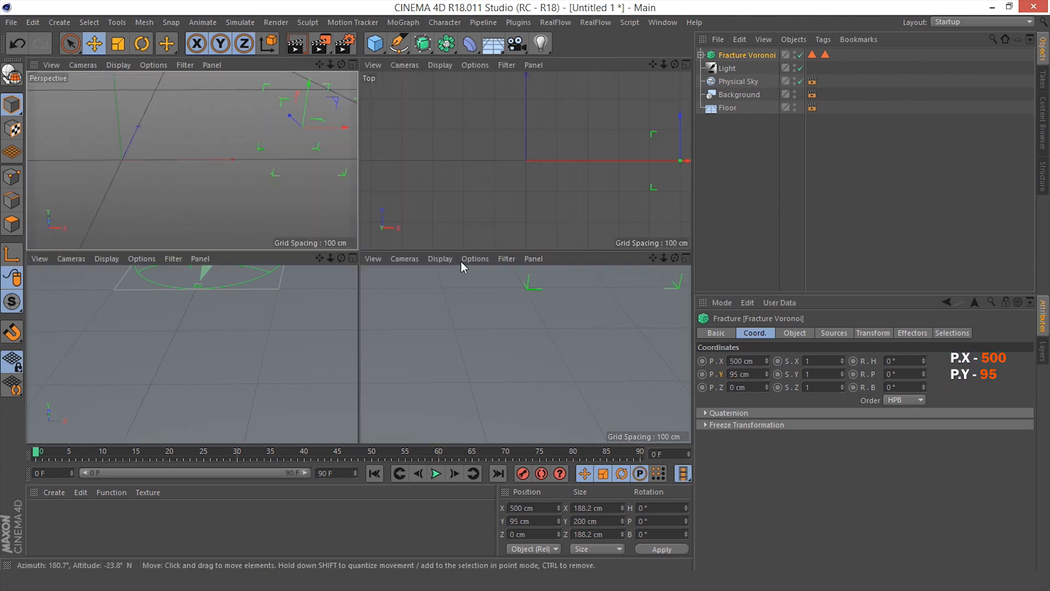
pyautogui.middleClick(462, 261)
pyautogui.keyDown('alt'); pyautogui.moveTo(601, 315); pyautogui.dragTo(505, 249, button='middle'); pyautogui.keyUp('alt')
pyautogui.scroll(3, 504, 250)
pyautogui.scroll(-3, 524, 234)
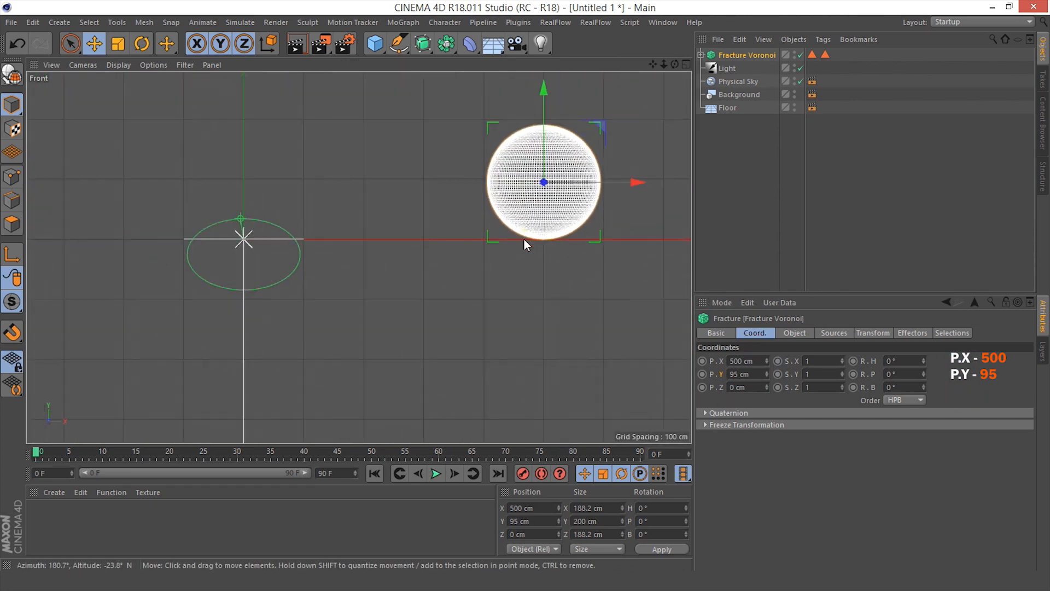
pyautogui.middleClick(528, 230)
pyautogui.middleClick(208, 143)
pyautogui.keyDown('alt'); pyautogui.moveTo(392, 180); pyautogui.dragTo(409, 201, button='middle'); pyautogui.keyUp('alt')
pyautogui.keyDown('alt'); pyautogui.moveTo(409, 206); pyautogui.dragTo(349, 244); pyautogui.keyUp('alt')
pyautogui.keyDown('alt'); pyautogui.moveTo(349, 245); pyautogui.dragTo(373, 246, button='middle'); pyautogui.keyUp('alt')
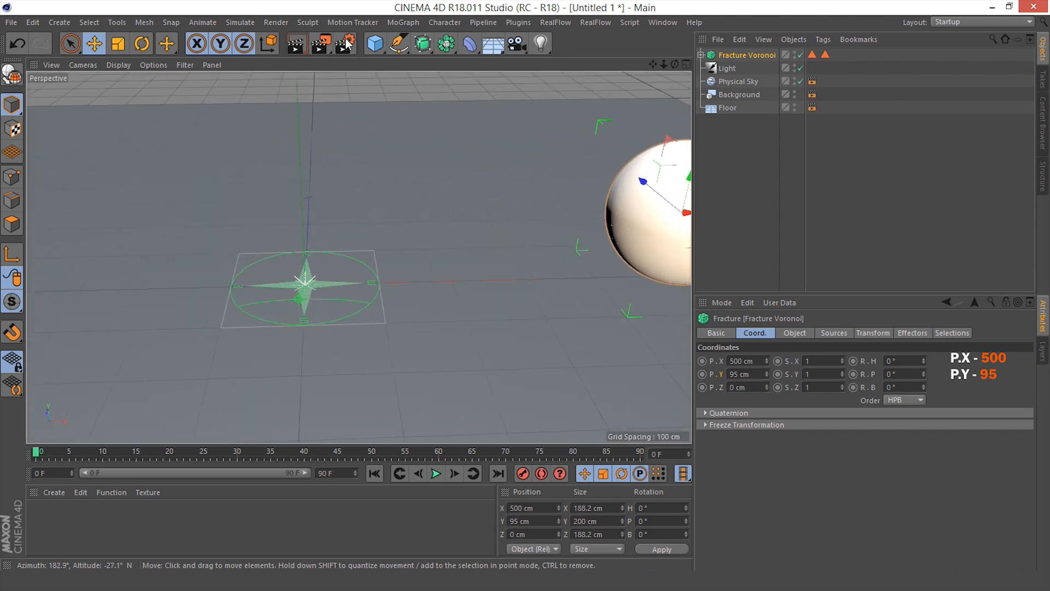
# Add a cube measuring 230 cm in X, 150 cm in Y and 230 cm in Z
pyautogui.click(375, 43)
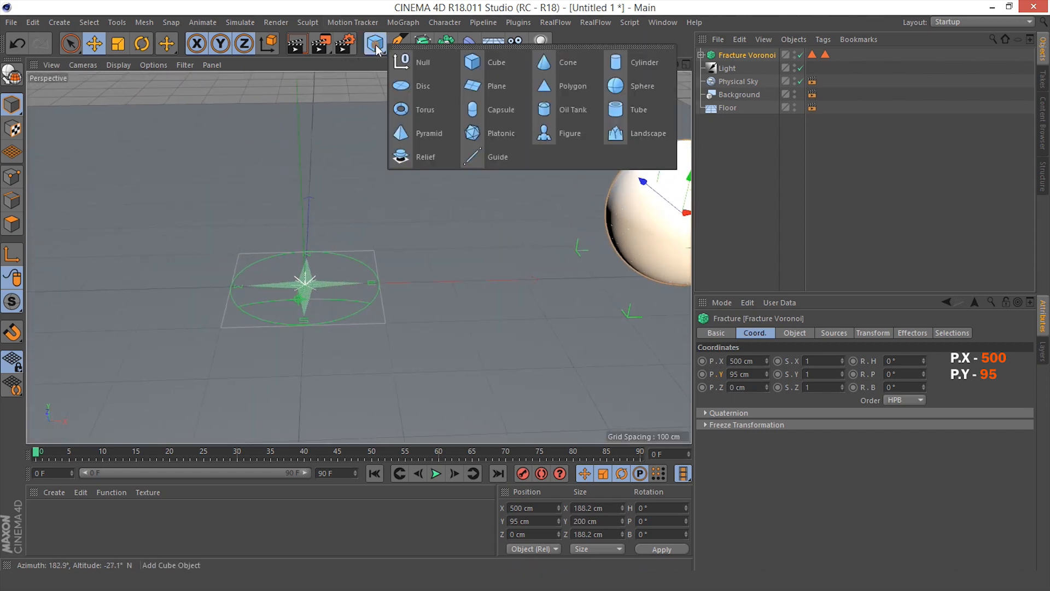
pyautogui.click(483, 60)
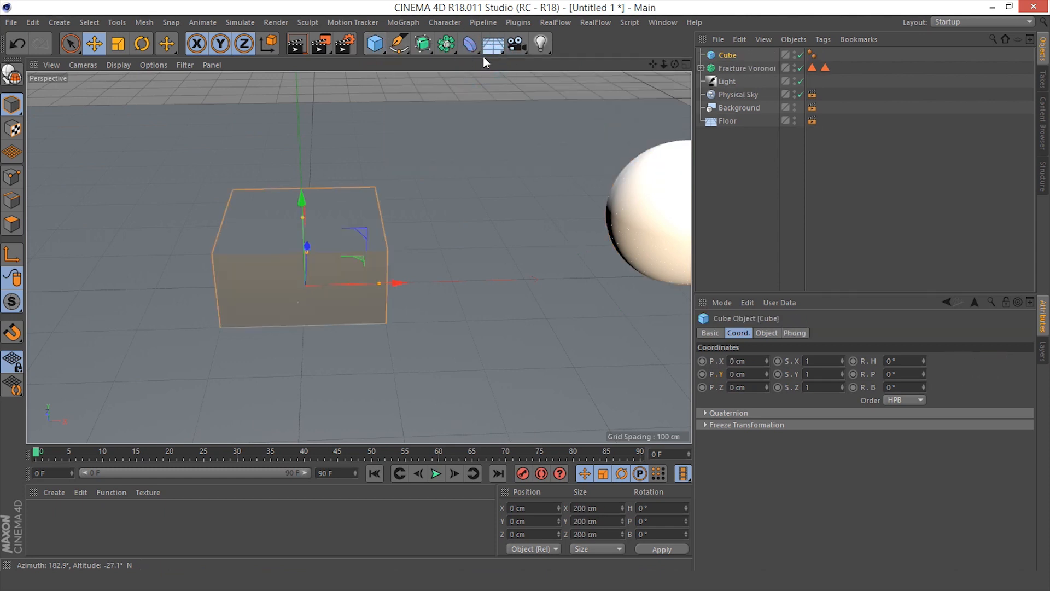
pyautogui.click(769, 332)
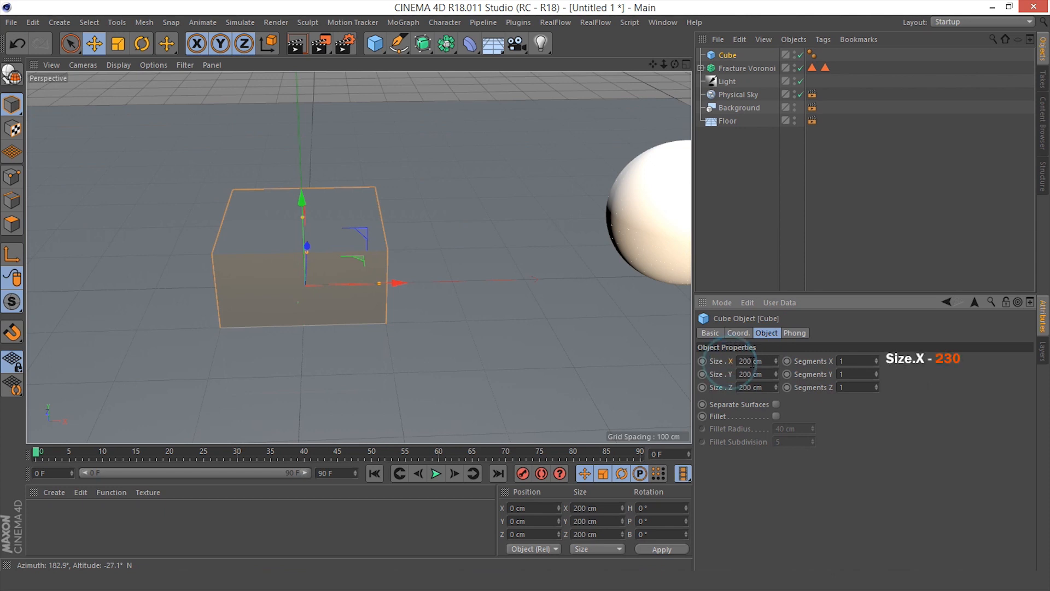
pyautogui.doubleClick(751, 361)
pyautogui.write('230')
pyautogui.press('Tab')
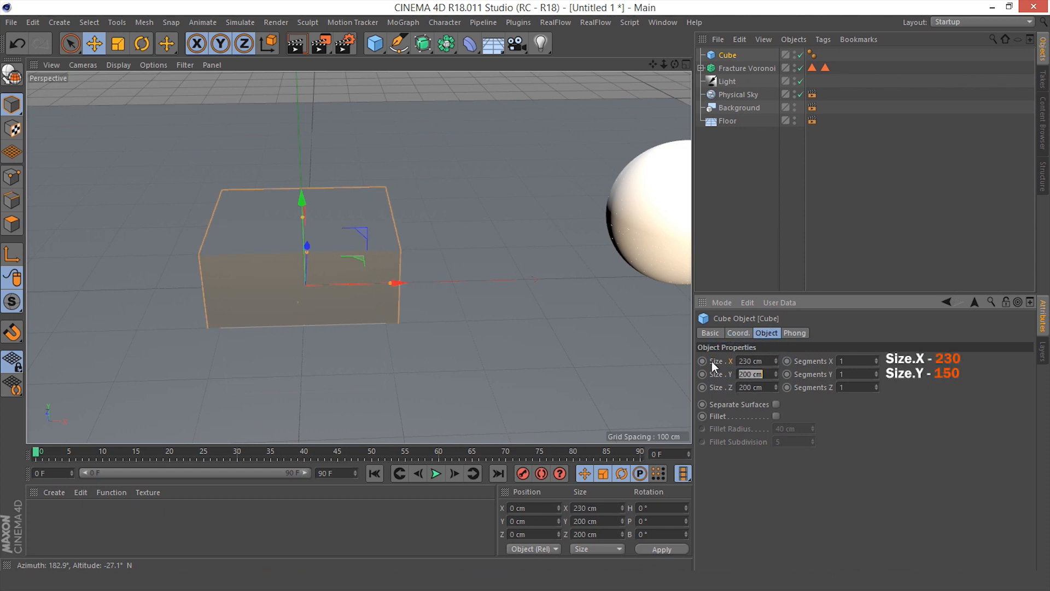
pyautogui.write('150')
pyautogui.press('Tab')
pyautogui.write('2')
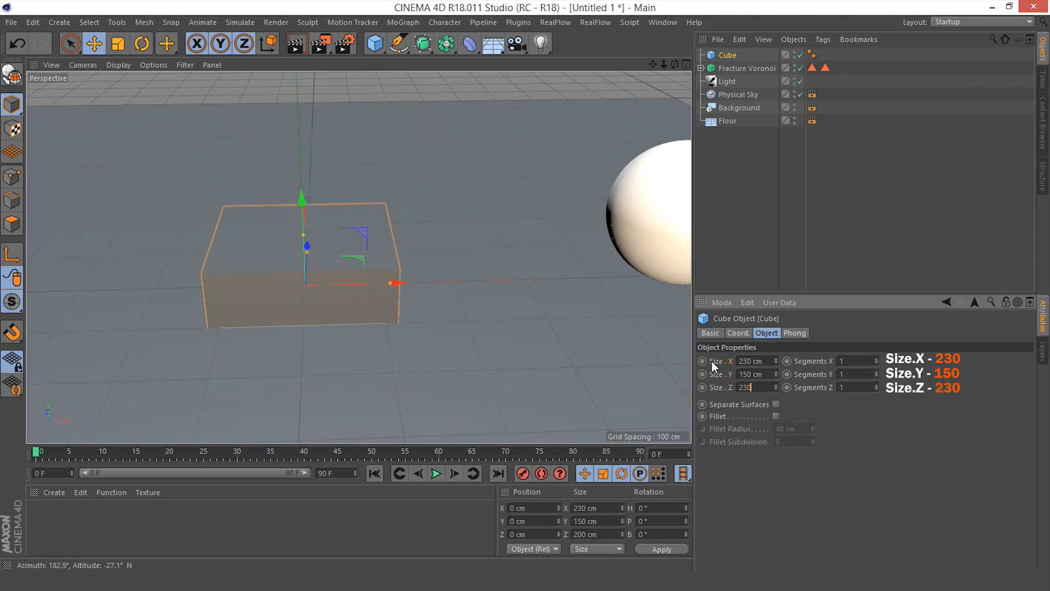
pyautogui.write('30')
pyautogui.press('Return')
# Set the new cube's segments to 8 in X, Y and Z
pyautogui.doubleClick(859, 361)
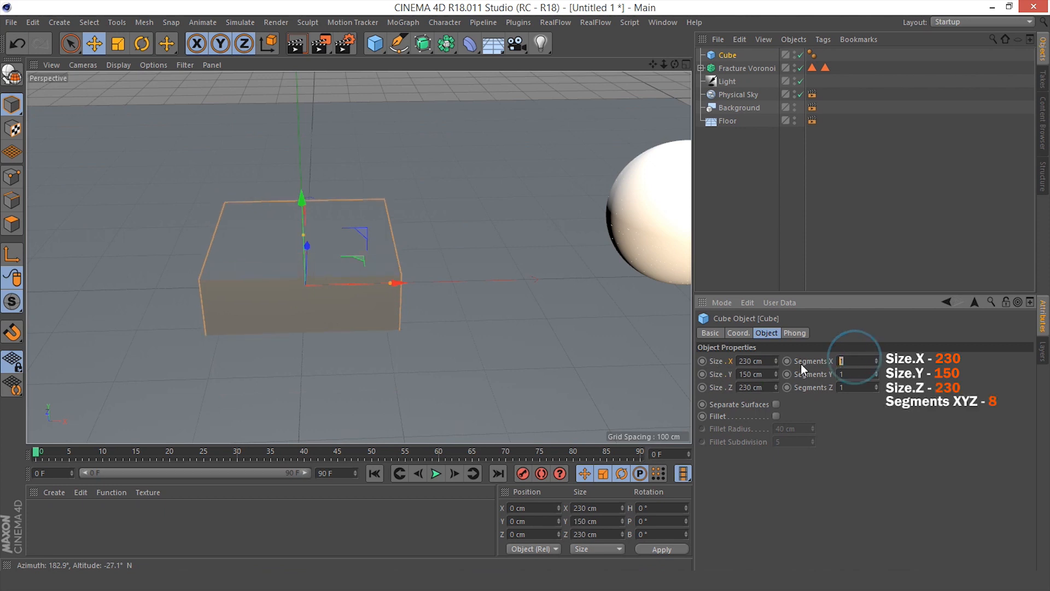
pyautogui.write('8')
pyautogui.press('Tab')
pyautogui.write('8')
pyautogui.press('Tab')
pyautogui.write('8')
pyautogui.press('Return')
# Enable Fillet on the cube with a fillet radius of 5 cm
pyautogui.click(776, 416)
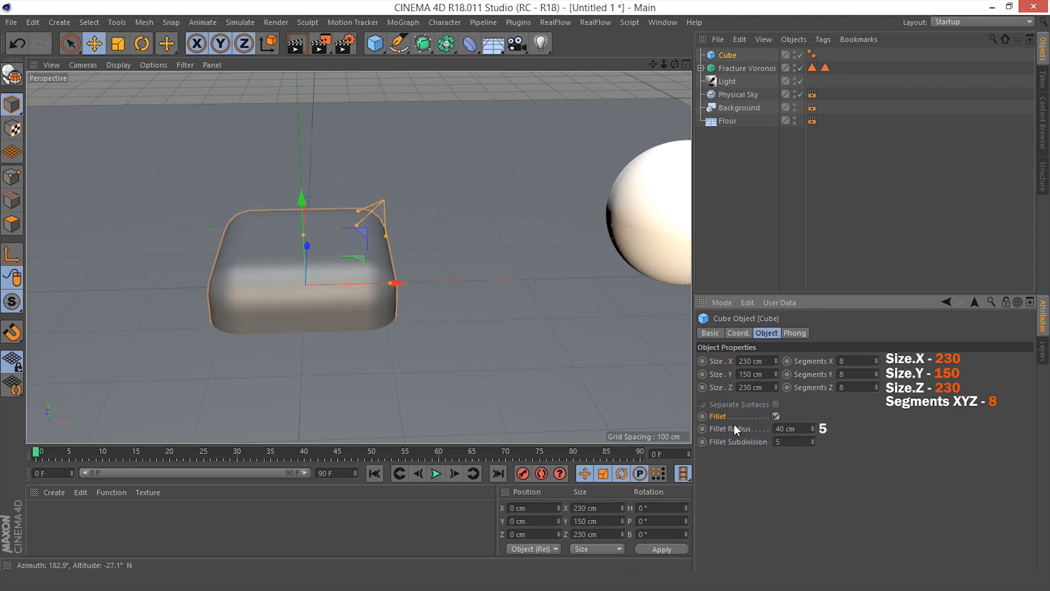
pyautogui.press('Tab')
pyautogui.write('5')
pyautogui.press('Return')
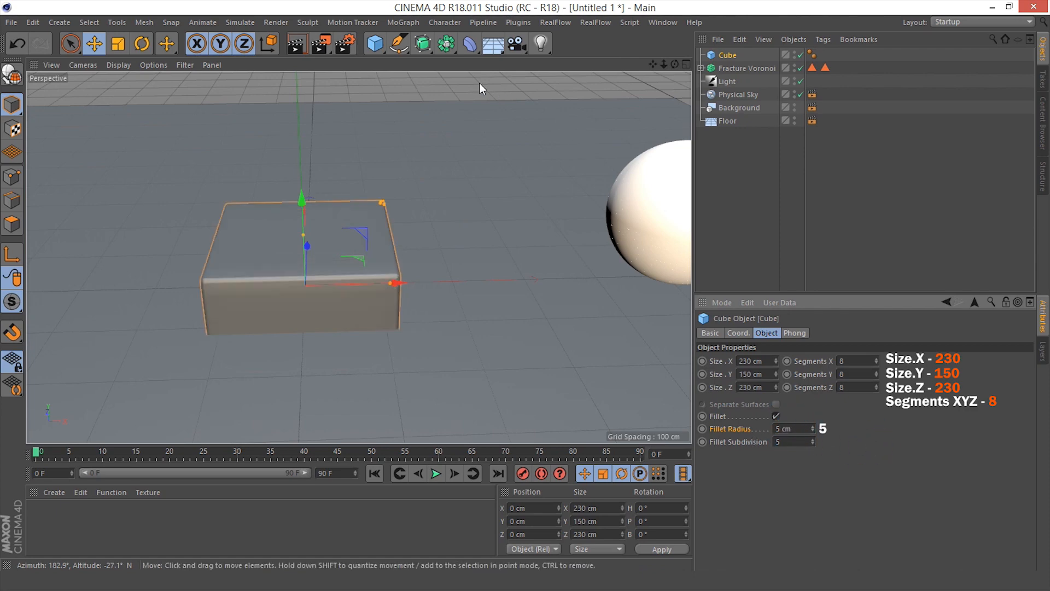
# Add a sphere inside a Subdivision Surface as its parent and collapse that hierarchy
pyautogui.moveTo(376, 43); pyautogui.dragTo(635, 86)
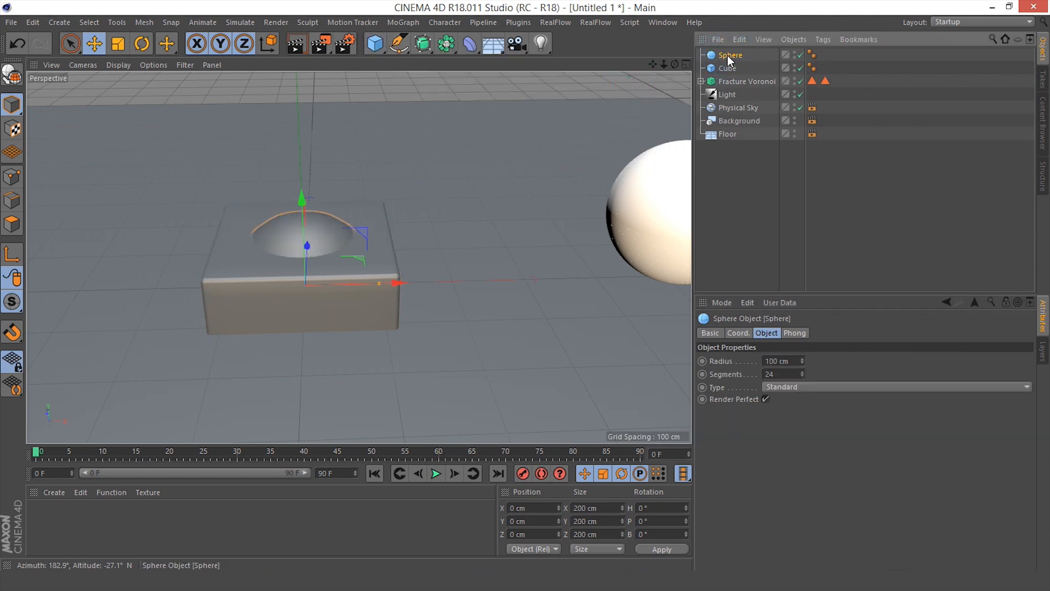
pyautogui.moveTo(424, 45); pyautogui.dragTo(498, 58)
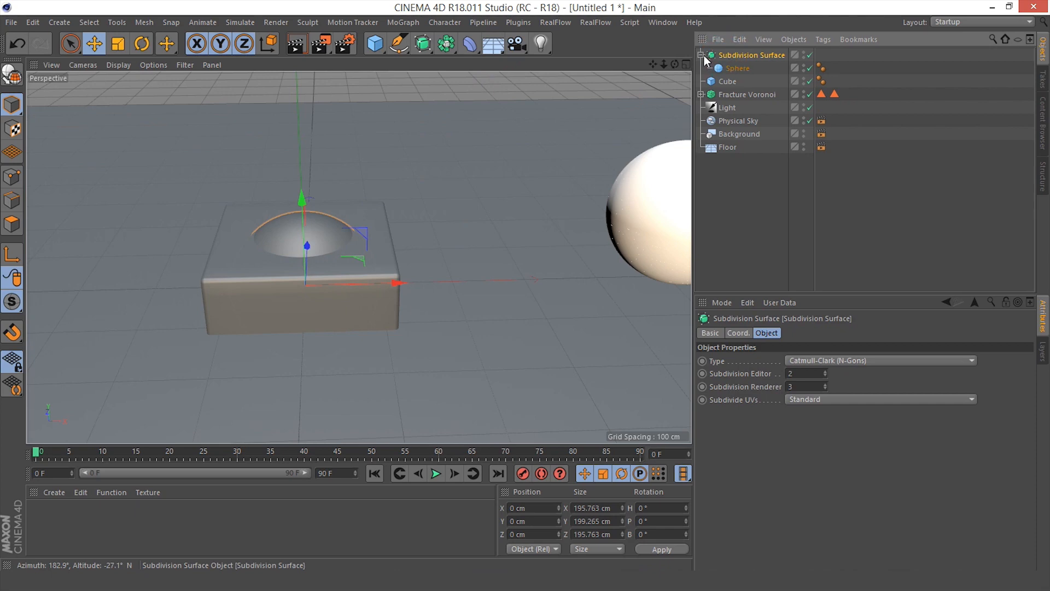
pyautogui.click(701, 55)
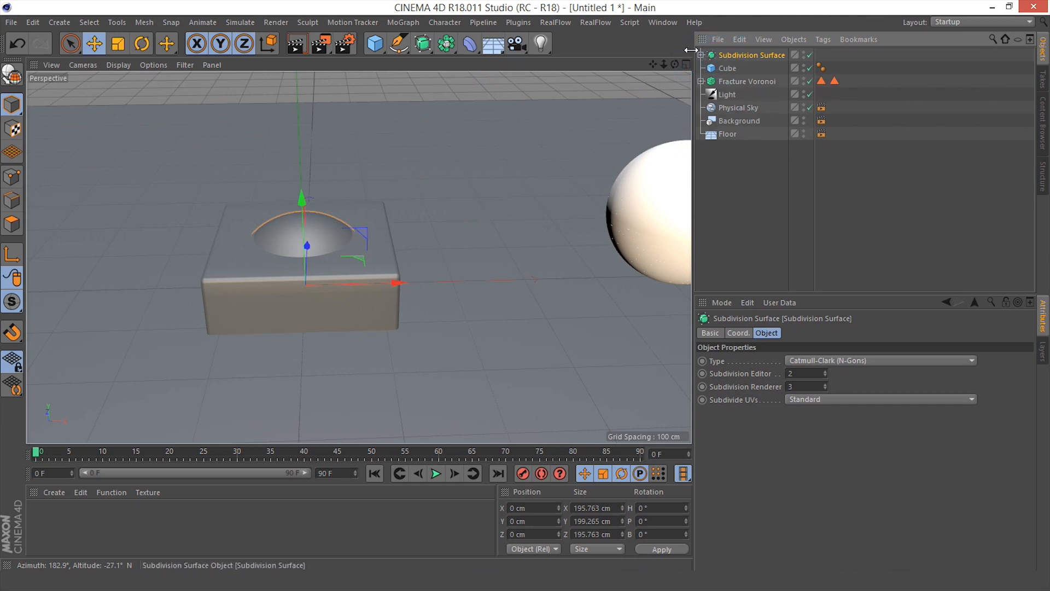
# Place the cube and the sphere's Subdivision Surface under a new Boole object, with the cube as the first child
pyautogui.moveTo(446, 46); pyautogui.dragTo(732, 56)
pyautogui.click(750, 67)
pyautogui.keyDown('ctrl'); pyautogui.click(728, 81); pyautogui.keyUp('ctrl')
pyautogui.click(738, 178)
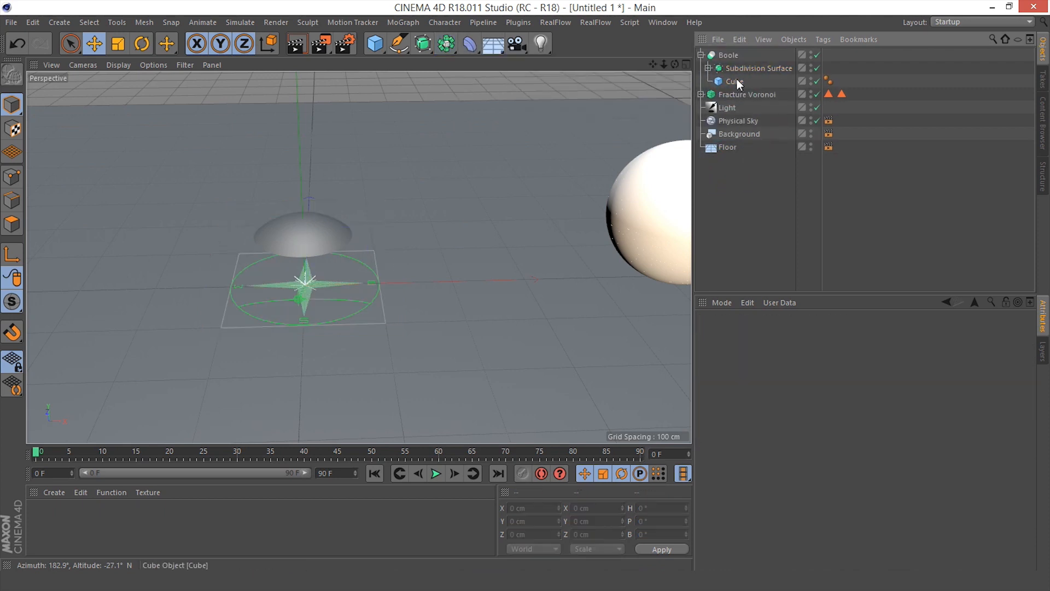
pyautogui.moveTo(734, 58); pyautogui.dragTo(733, 58)
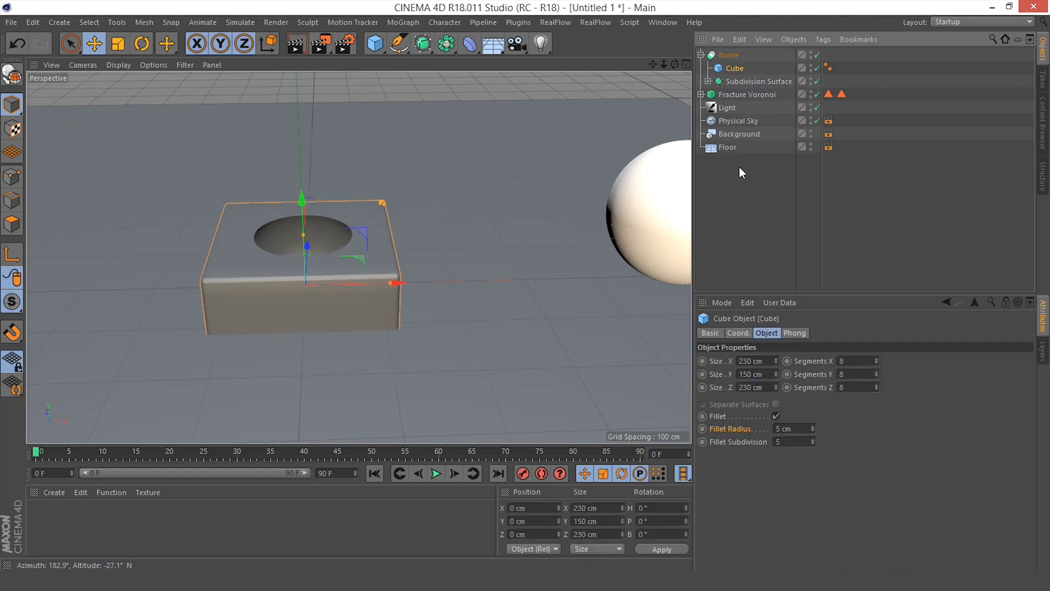
pyautogui.click(736, 175)
# Collapse the Boole hierarchy and enable Create single object for the Boole
pyautogui.click(701, 55)
pyautogui.click(728, 54)
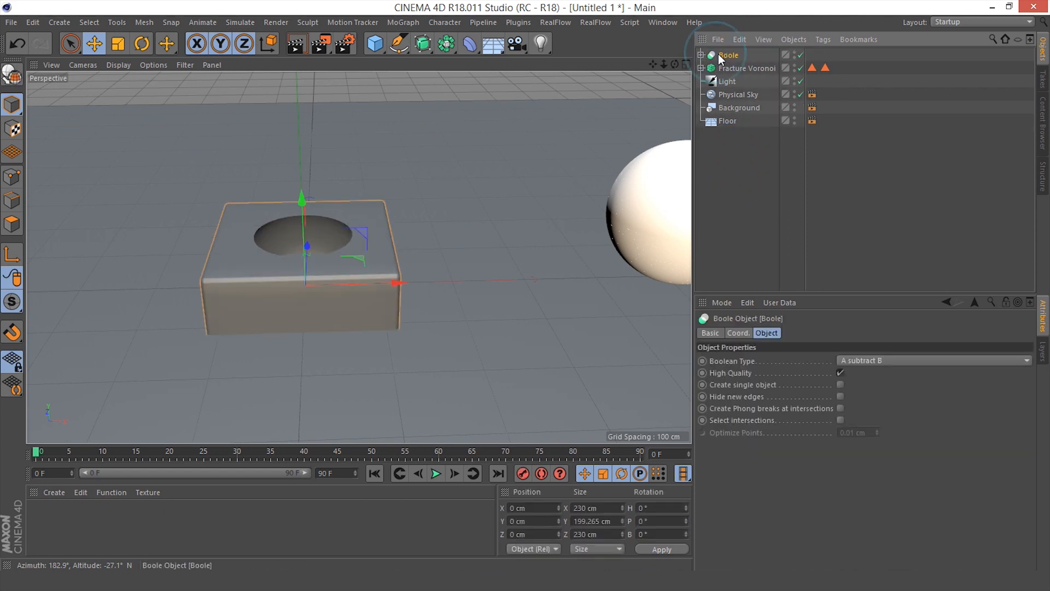
pyautogui.click(773, 333)
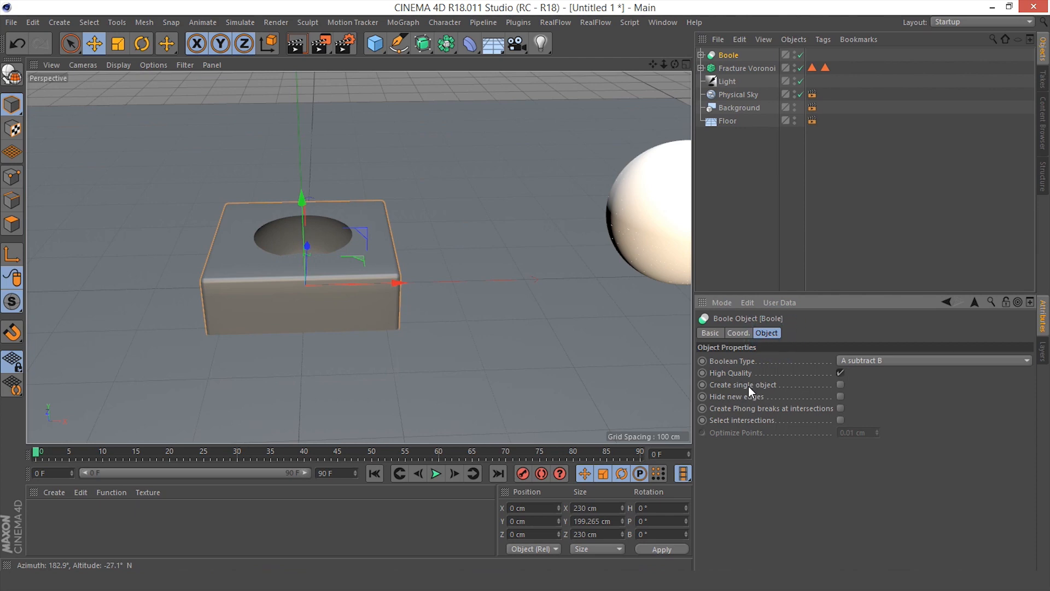
pyautogui.click(841, 384)
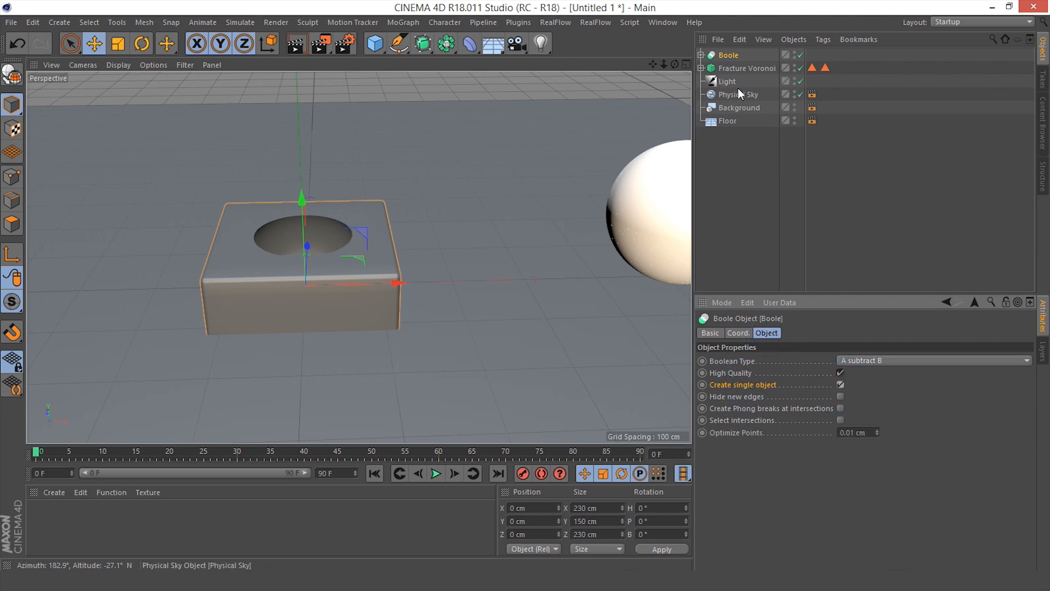
# Raise the Boole object in the Front view and set its Y position to 75 cm
pyautogui.middleClick(393, 302)
pyautogui.middleClick(519, 326)
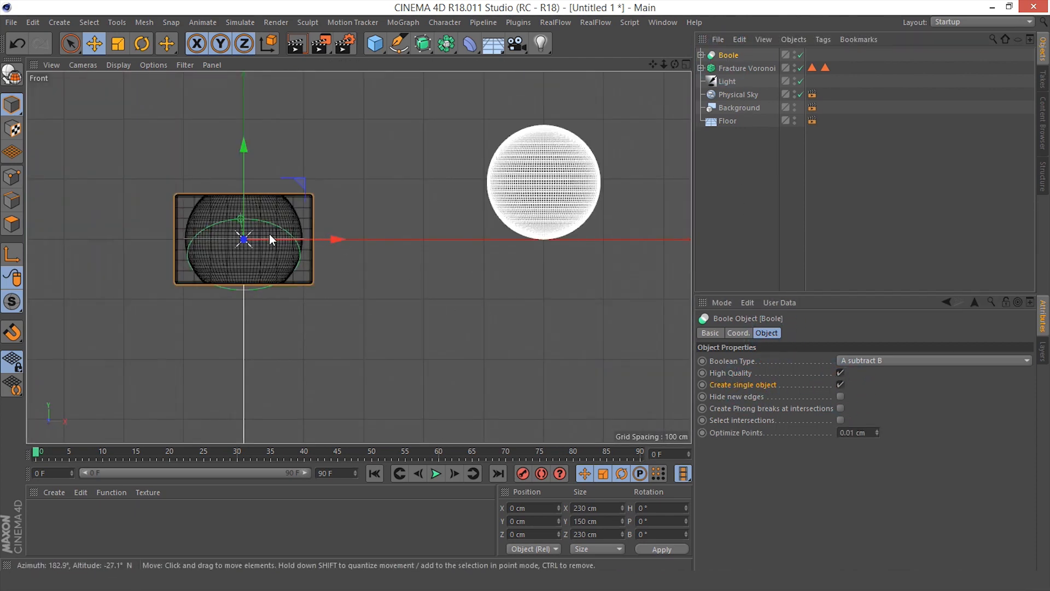
pyautogui.scroll(4, 269, 234)
pyautogui.keyDown('alt'); pyautogui.moveTo(284, 222); pyautogui.dragTo(287, 223, button='middle'); pyautogui.keyUp('alt')
pyautogui.moveTo(264, 227); pyautogui.dragTo(285, 150)
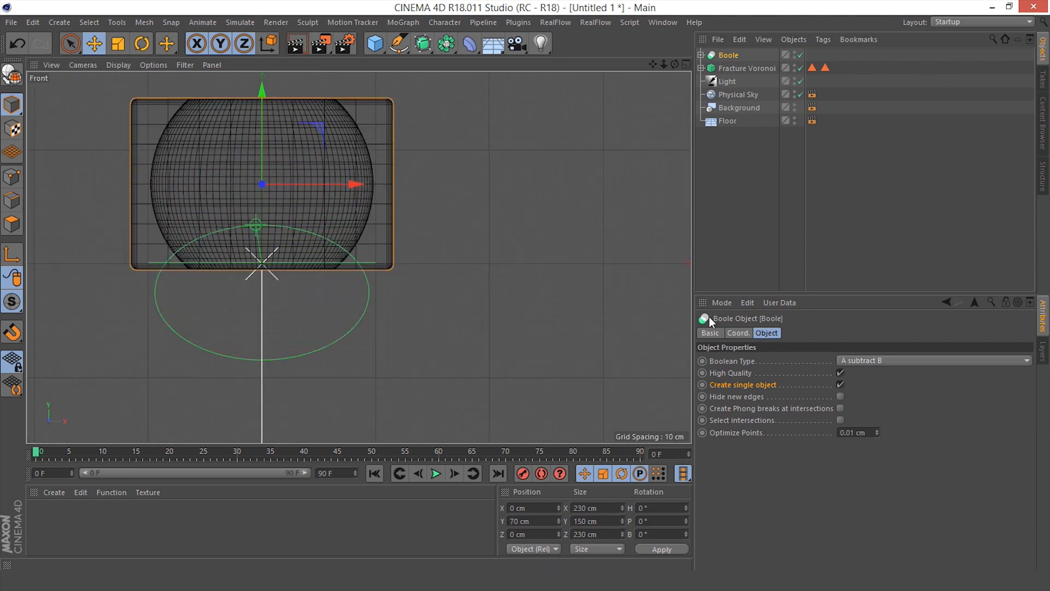
pyautogui.click(738, 333)
pyautogui.click(744, 374)
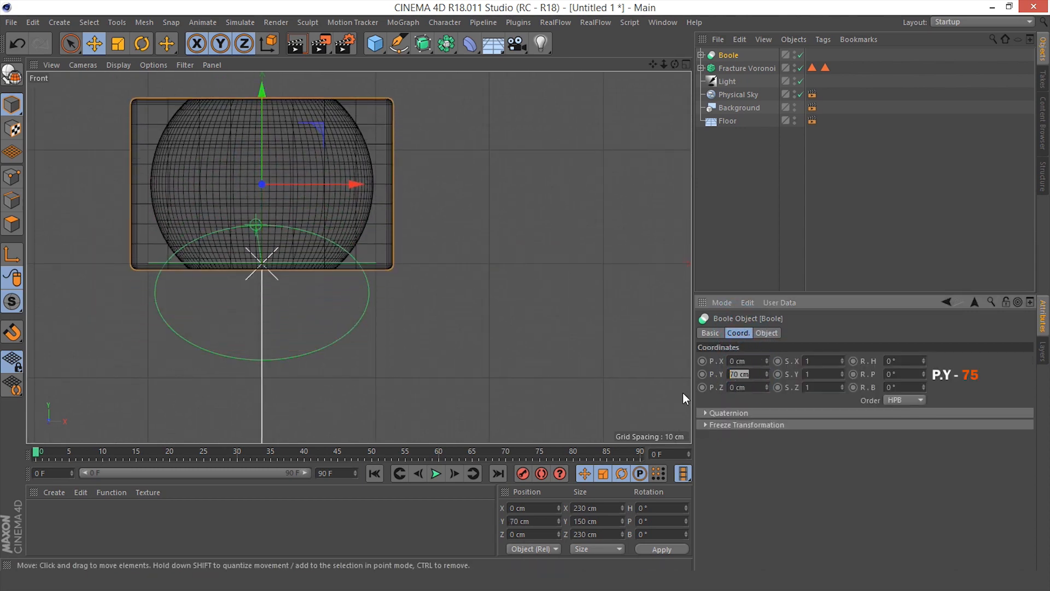
pyautogui.write('75')
pyautogui.press('Return')
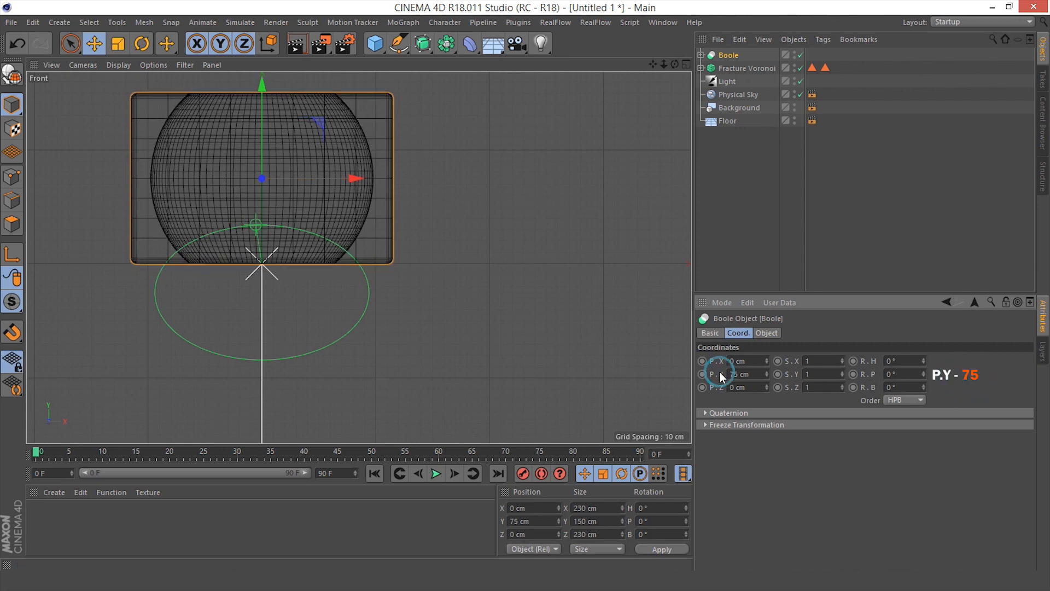
# Set the Y position of the Boole's Subdivision Surface to 75 cm and inspect the bowl-shaped cut in the Perspective view
pyautogui.click(730, 66)
pyautogui.click(701, 55)
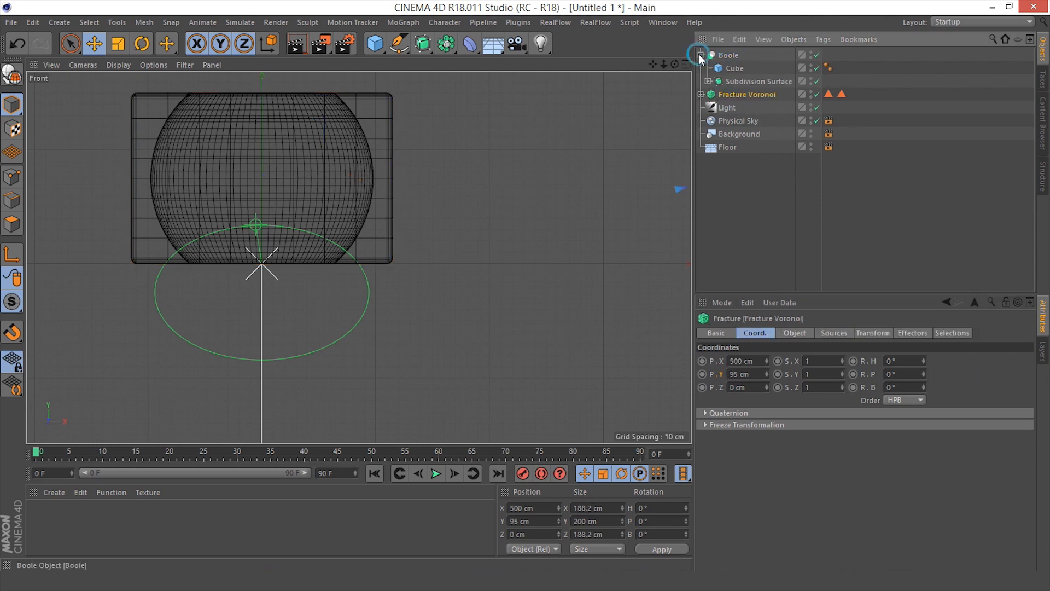
pyautogui.click(742, 81)
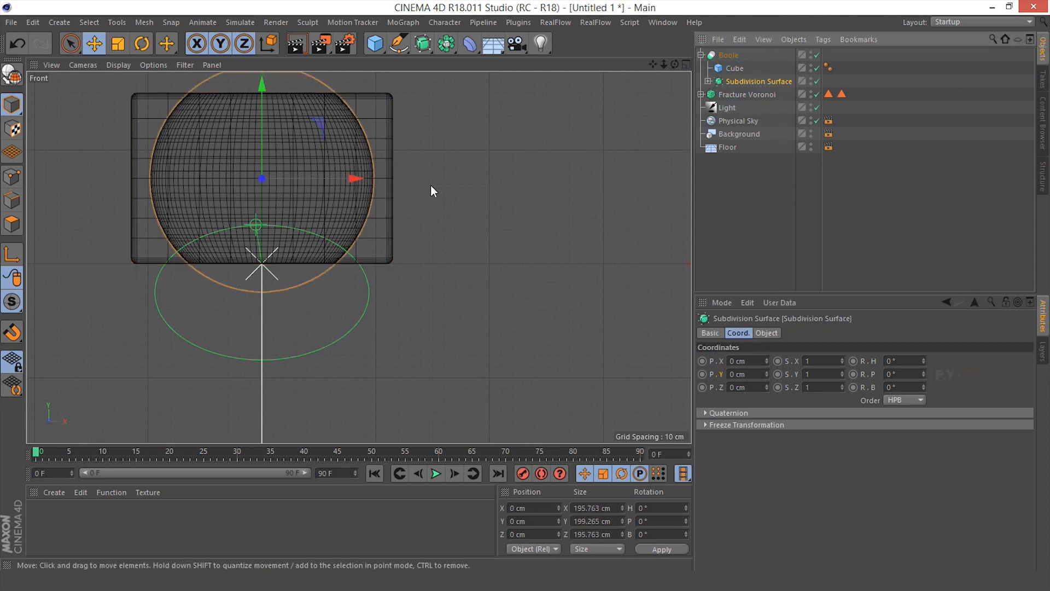
pyautogui.keyDown('alt'); pyautogui.moveTo(442, 169); pyautogui.dragTo(470, 201, button='middle'); pyautogui.keyUp('alt')
pyautogui.click(736, 374)
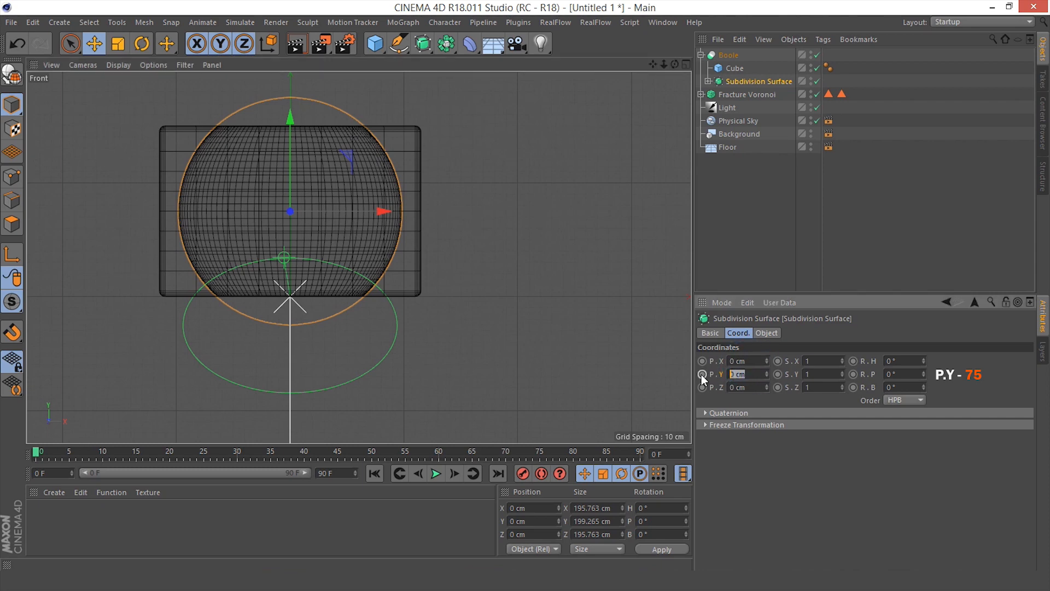
pyautogui.write('75')
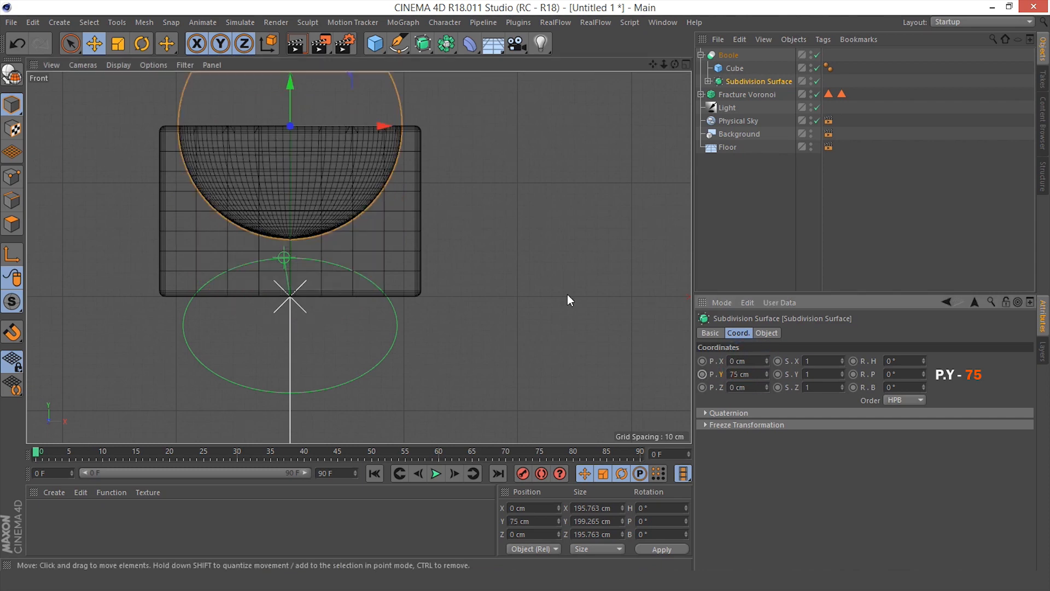
pyautogui.click(533, 232)
pyautogui.middleClick(543, 232)
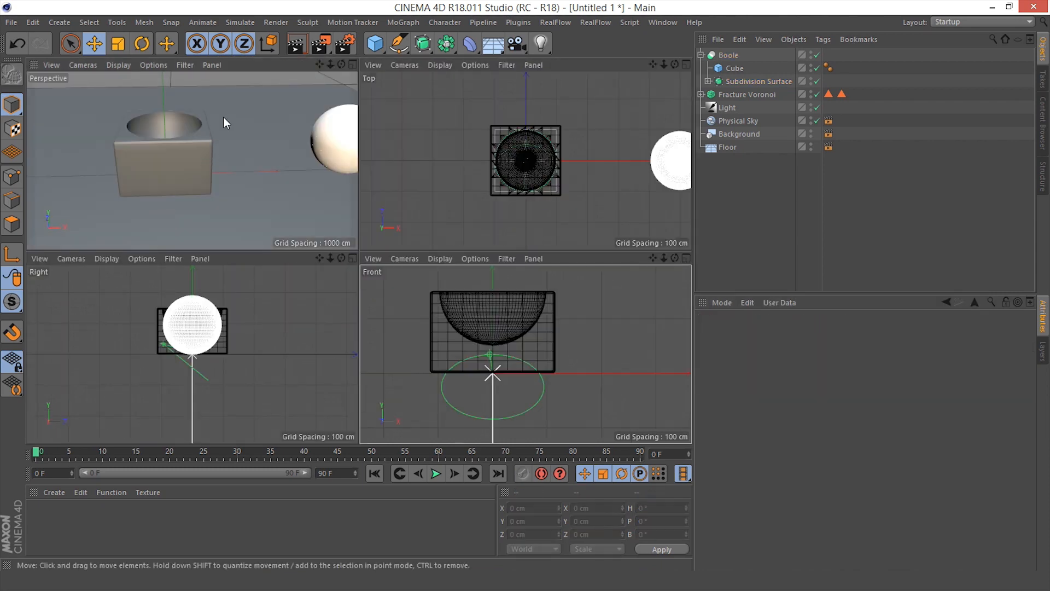
pyautogui.middleClick(225, 122)
pyautogui.keyDown('alt'); pyautogui.moveTo(304, 175); pyautogui.dragTo(318, 246); pyautogui.keyUp('alt')
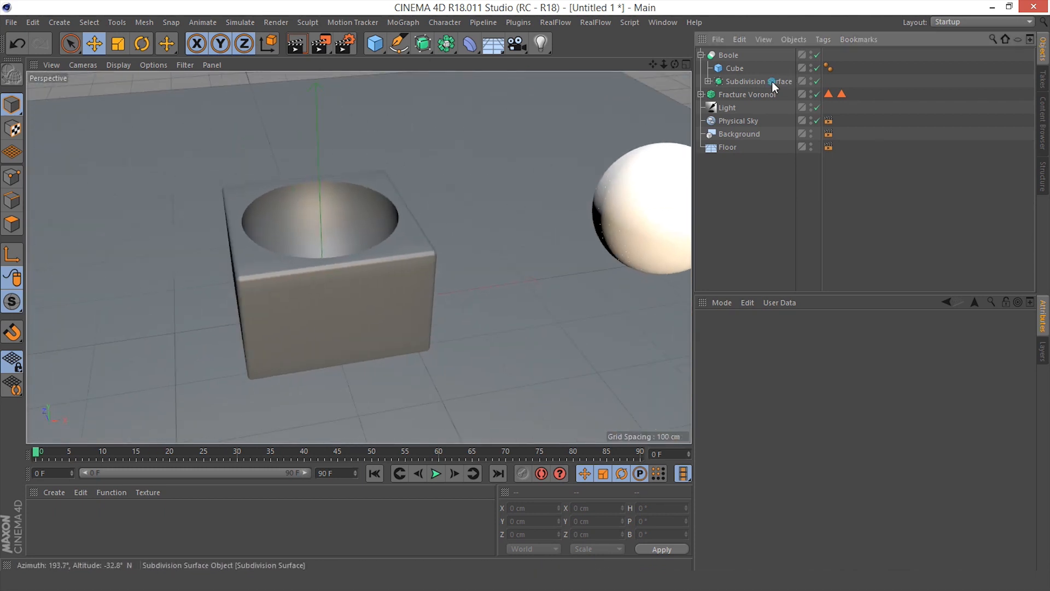
# Collapse the Boole hierarchy and add a Collider Body simulation tag to the Boole object
pyautogui.click(773, 81)
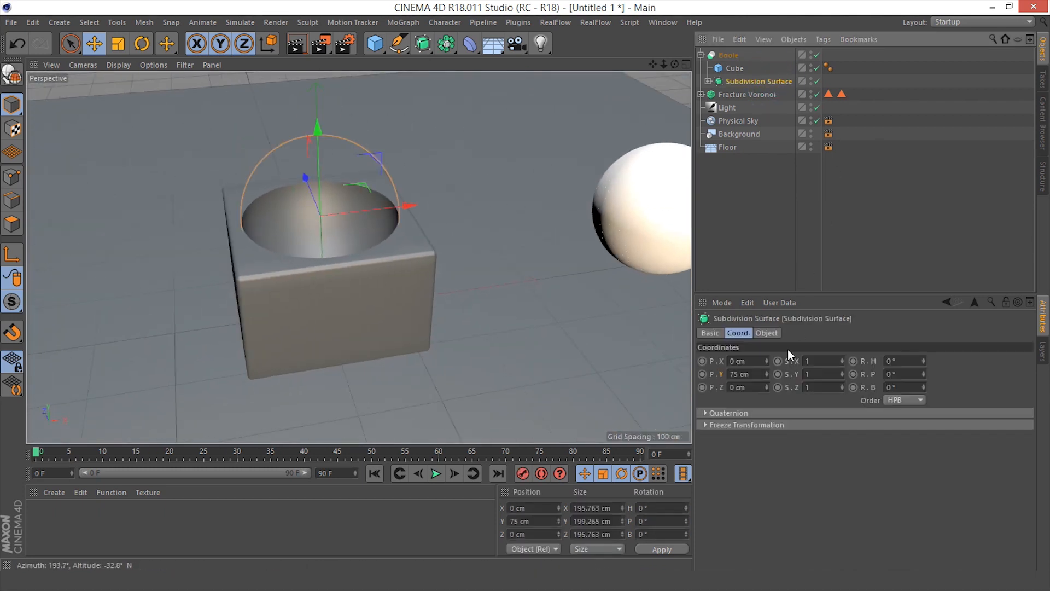
pyautogui.click(743, 211)
pyautogui.click(701, 55)
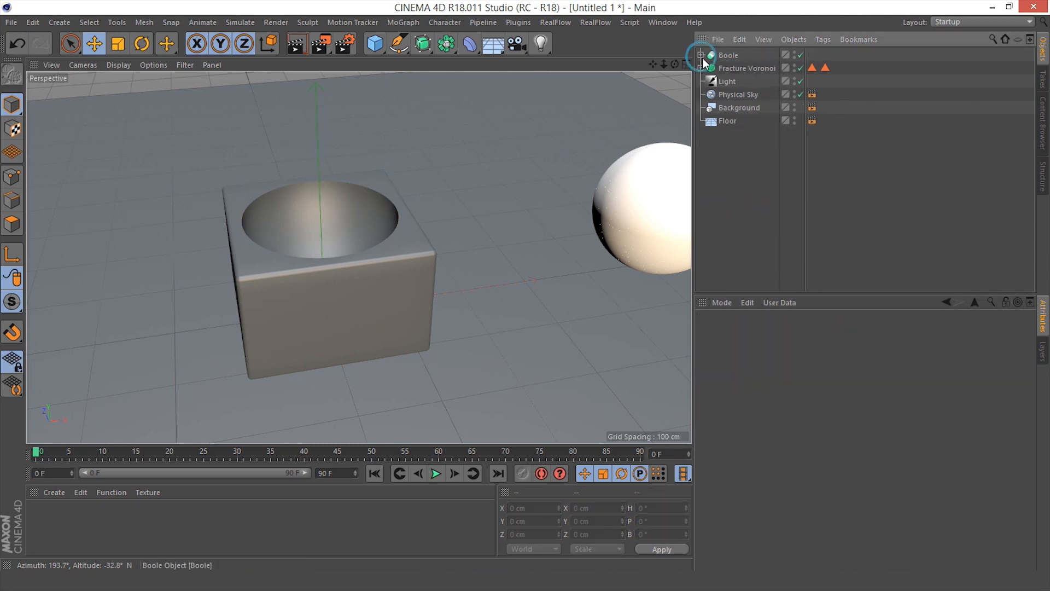
pyautogui.click(728, 55)
pyautogui.moveTo(375, 222)
pyautogui.keyDown('alt'); pyautogui.mouseDown()
pyautogui.moveTo(365, 245)
pyautogui.moveTo(378, 241)
pyautogui.mouseUp(); pyautogui.keyUp('alt')
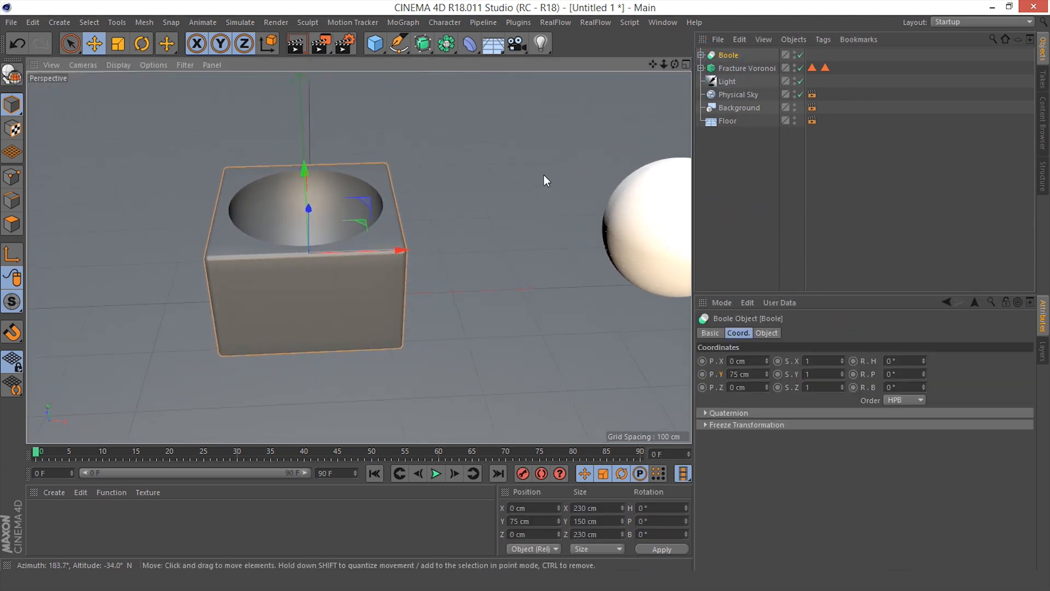
pyautogui.rightClick(732, 56)
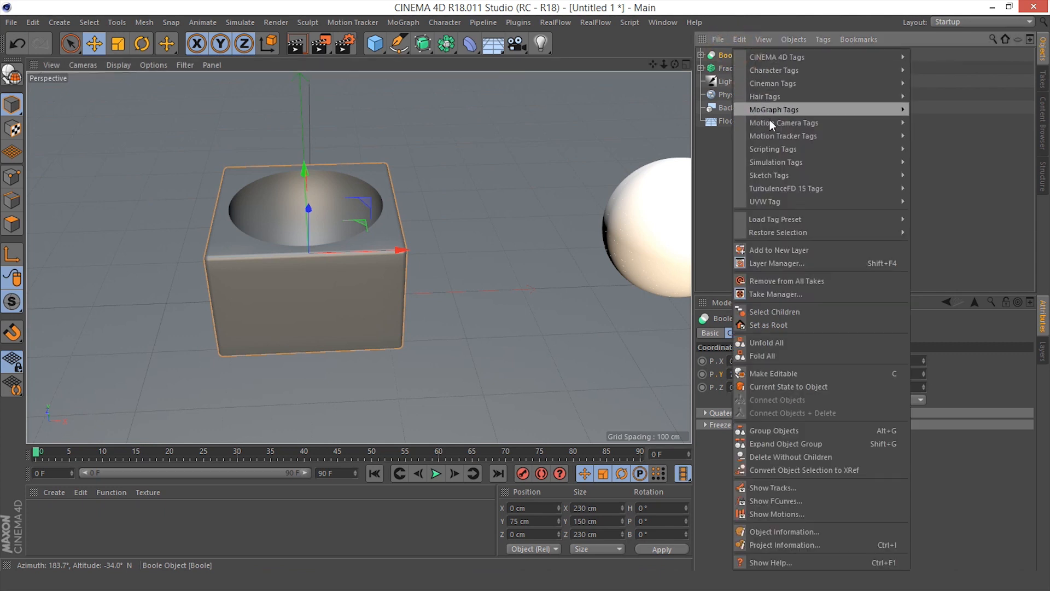
pyautogui.moveTo(777, 162)
pyautogui.click(930, 188)
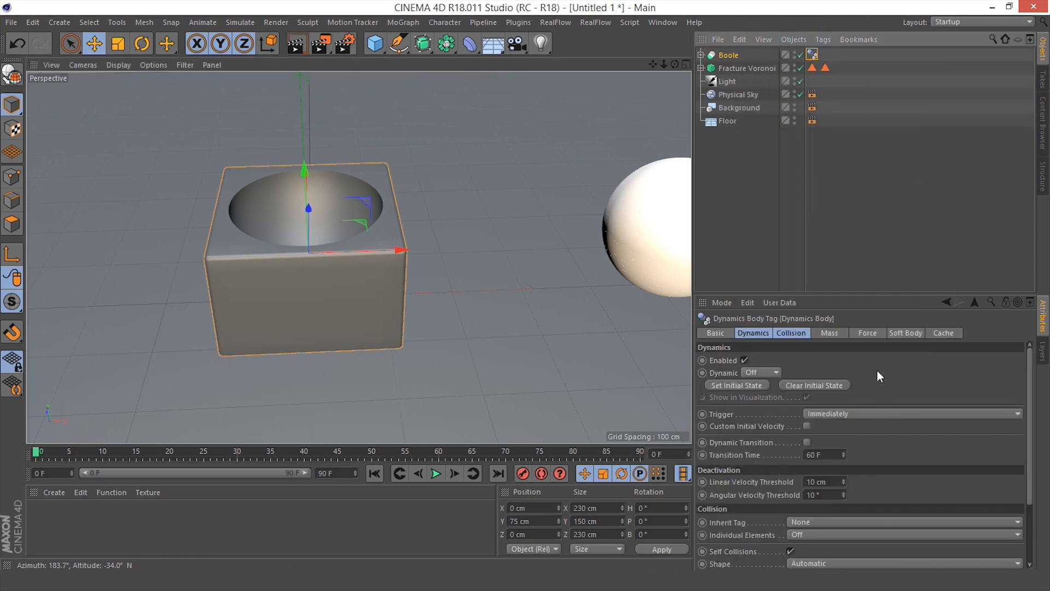
# Set the collision Shape of the Boole's dynamics tag to Static Mesh
pyautogui.click(803, 334)
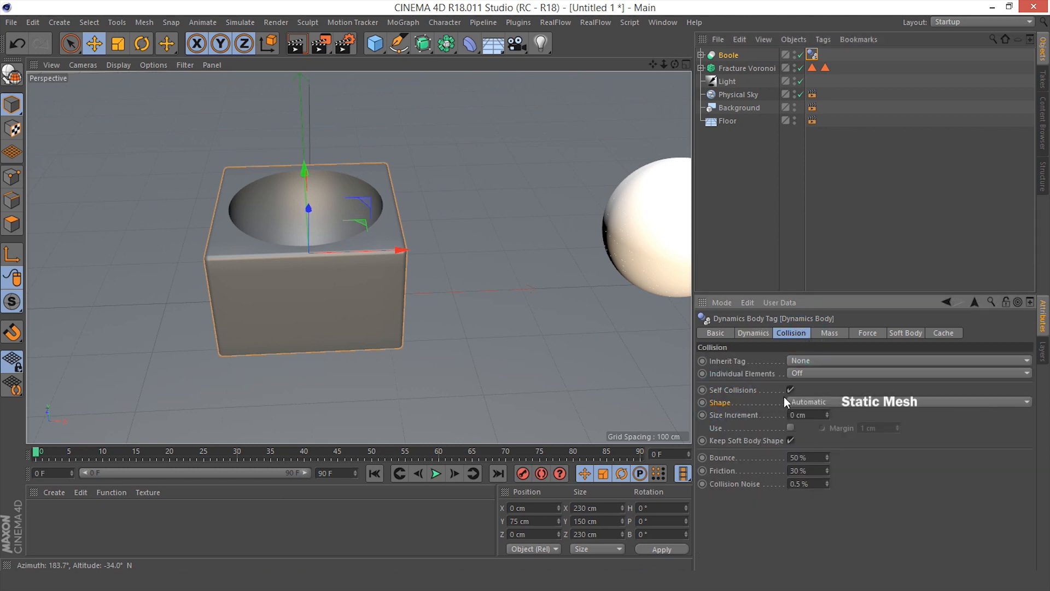
pyautogui.click(799, 402)
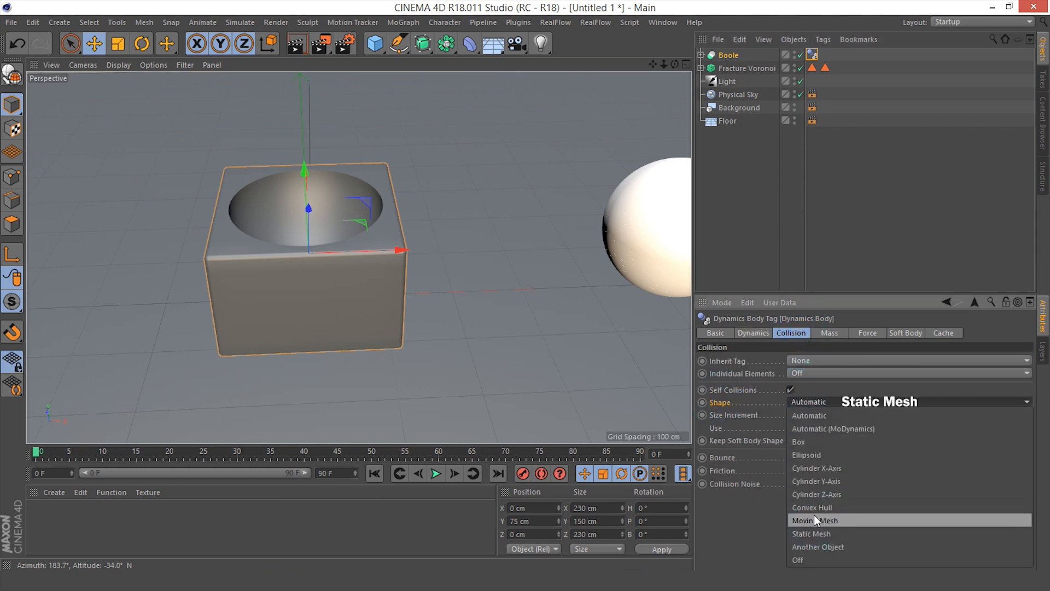
pyautogui.click(814, 532)
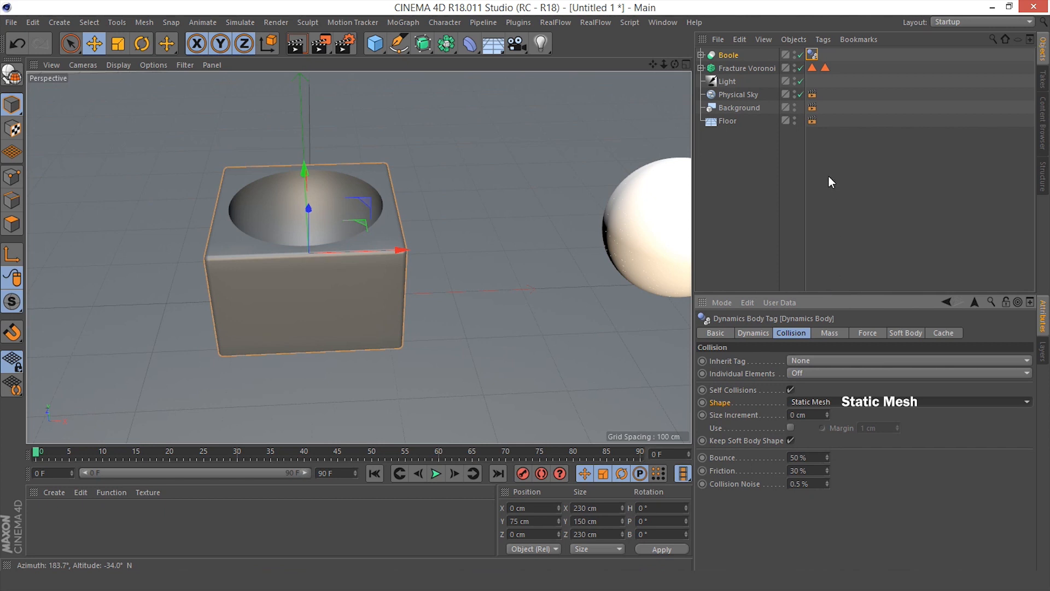
# Add a Rigid Body simulation tag to the Fracture Voronoi object
pyautogui.click(733, 68)
pyautogui.rightClick(733, 68)
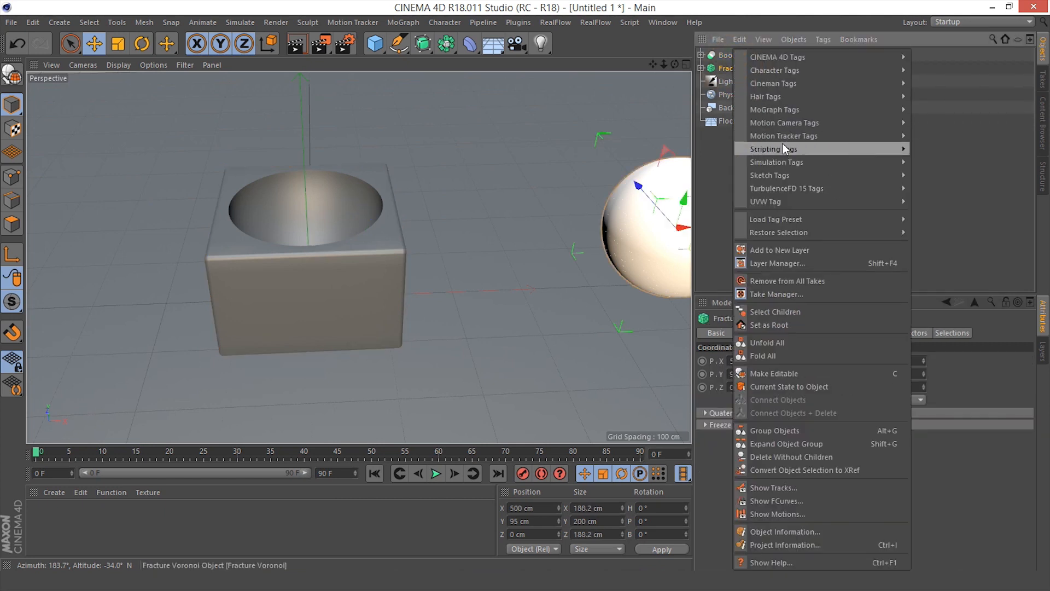
pyautogui.moveTo(784, 162)
pyautogui.click(950, 162)
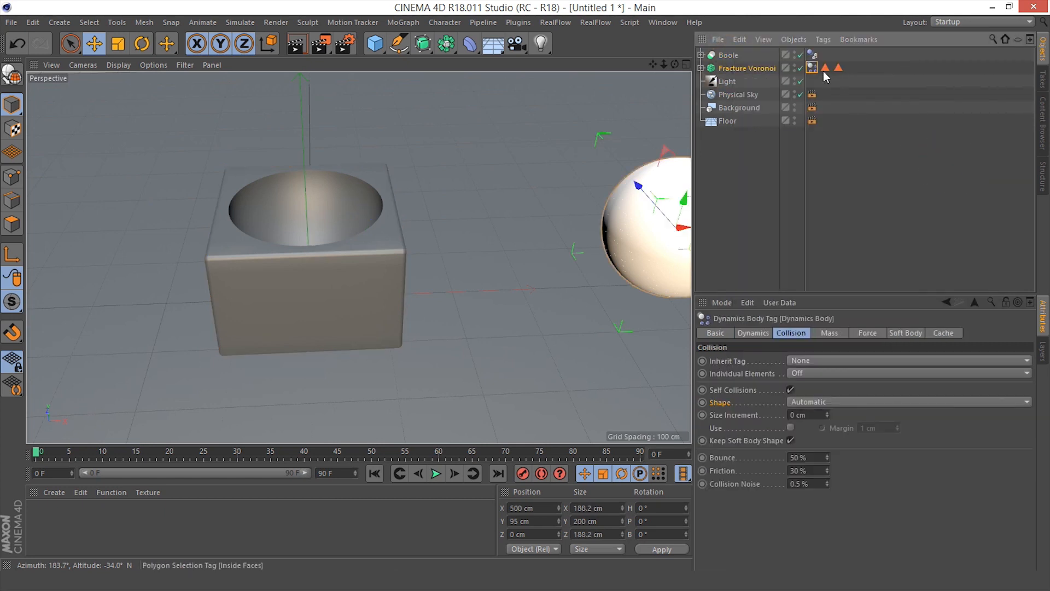
# In the Fracture Voronoi's collision settings, set Inherit Tag to Apply Tag to Children and Individual Elements to All
pyautogui.click(809, 362)
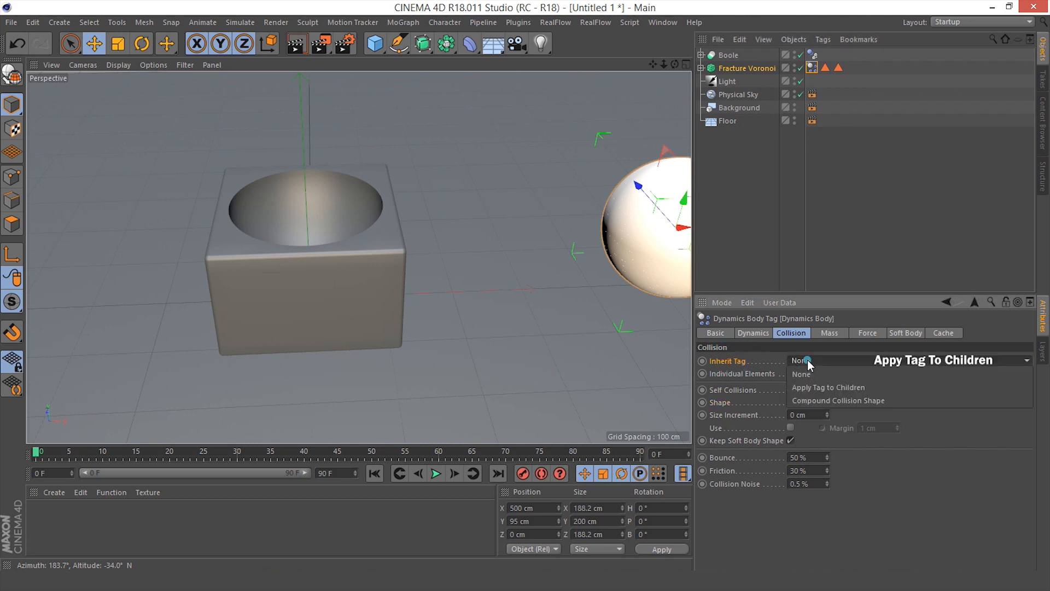
pyautogui.click(809, 386)
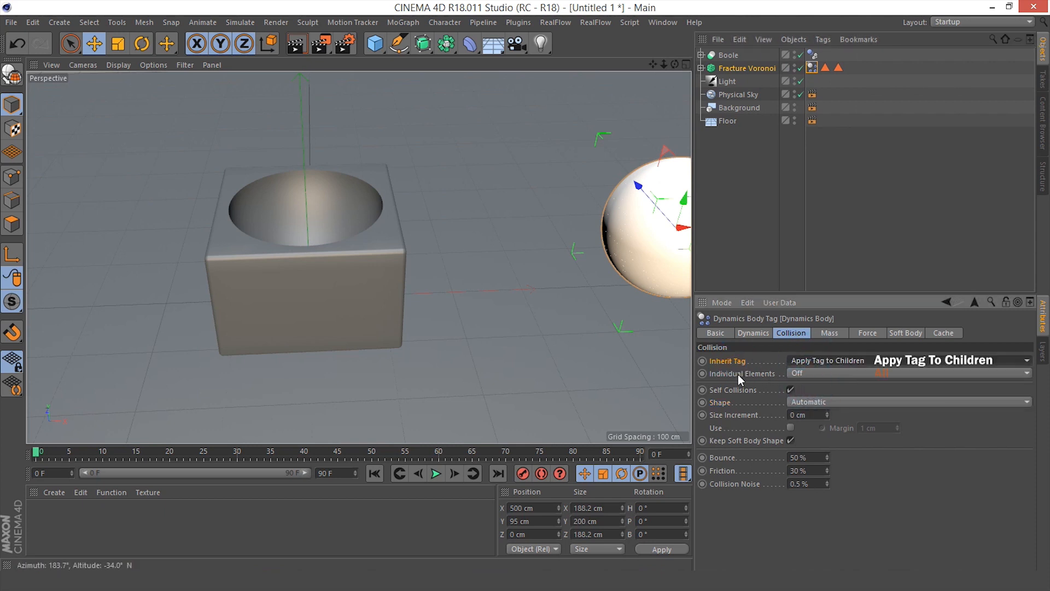
pyautogui.click(798, 375)
pyautogui.click(798, 423)
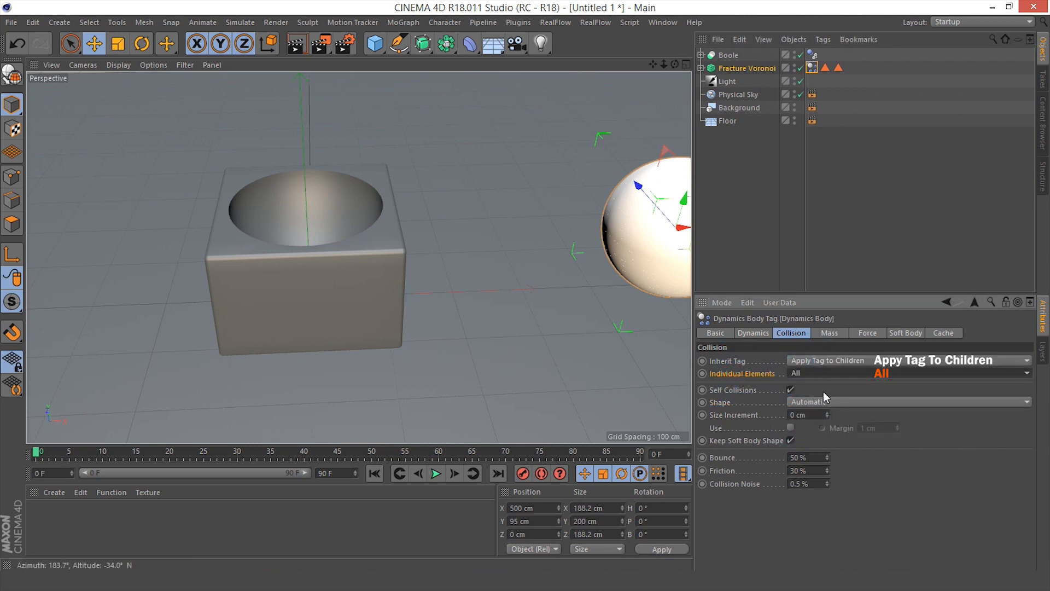
# Enable Custom Initial Velocity on the Fracture Voronoi's dynamics tag and set the X value of its Initial Linear Velocity to -263 cm
pyautogui.click(757, 334)
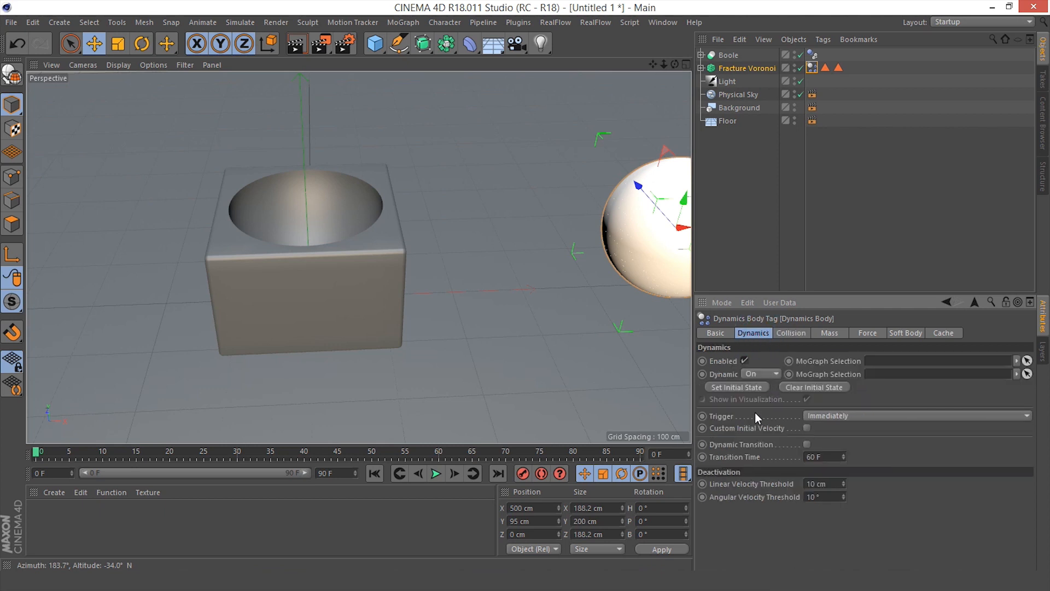
pyautogui.click(807, 428)
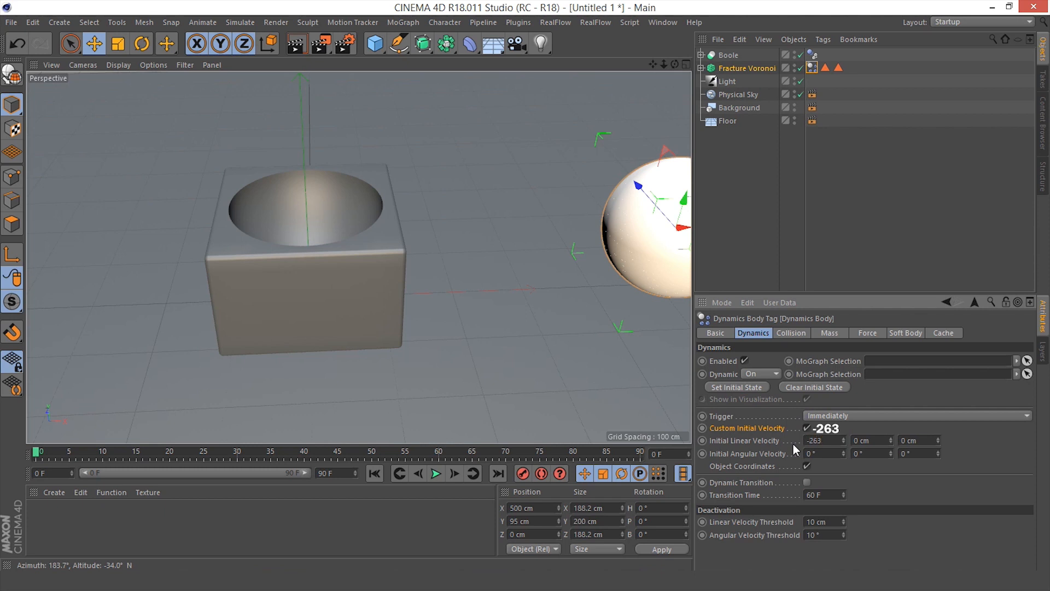
pyautogui.press('Tab')
pyautogui.click(935, 445)
pyautogui.click(754, 71)
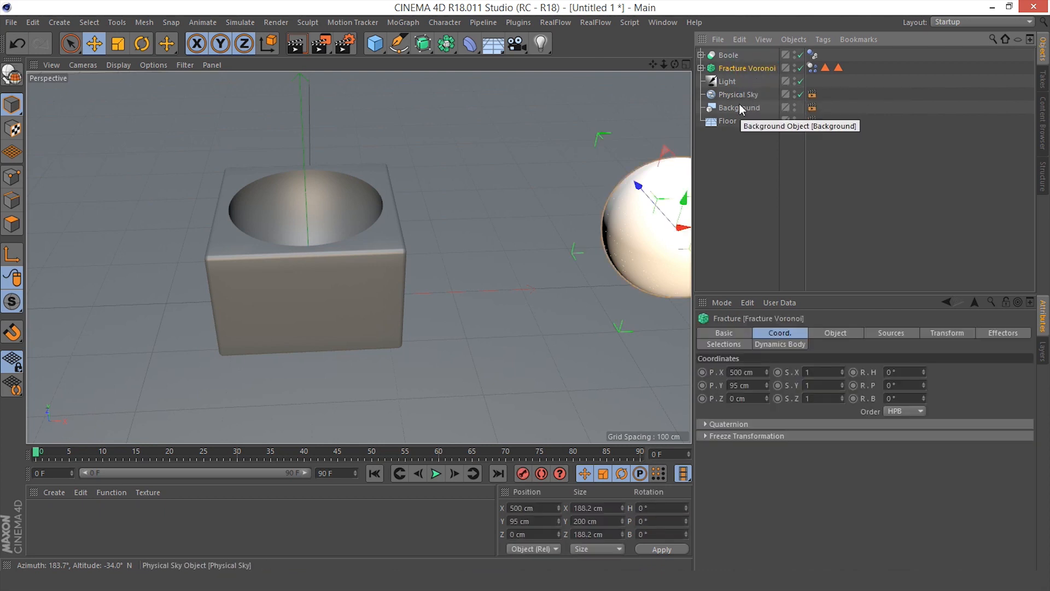
# Add a Collider Body simulation tag to the Floor object
pyautogui.click(731, 121)
pyautogui.rightClick(730, 121)
pyautogui.moveTo(770, 161)
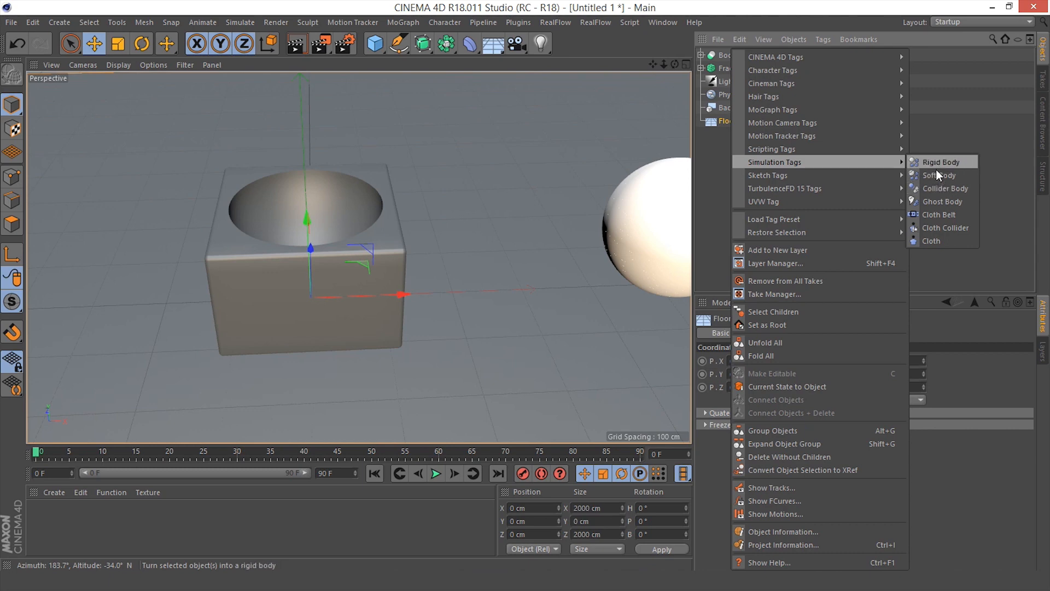
pyautogui.click(936, 188)
pyautogui.click(864, 108)
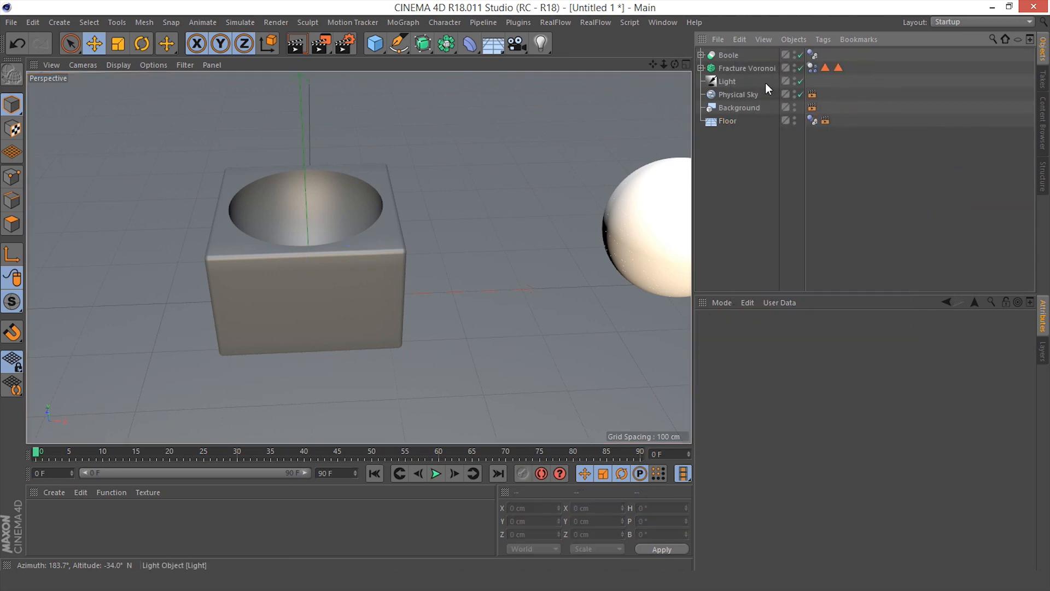
# Set the animation's end to frame 300, extend the preview range to frame 300 and return to the first frame
pyautogui.click(751, 68)
pyautogui.click(340, 473)
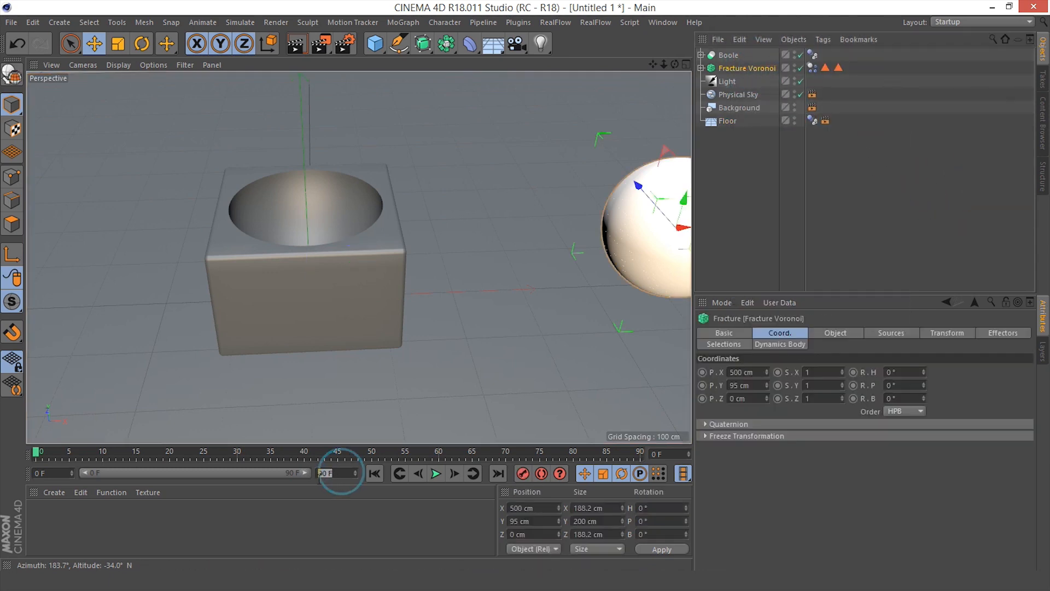
pyautogui.write('300')
pyautogui.press('Return')
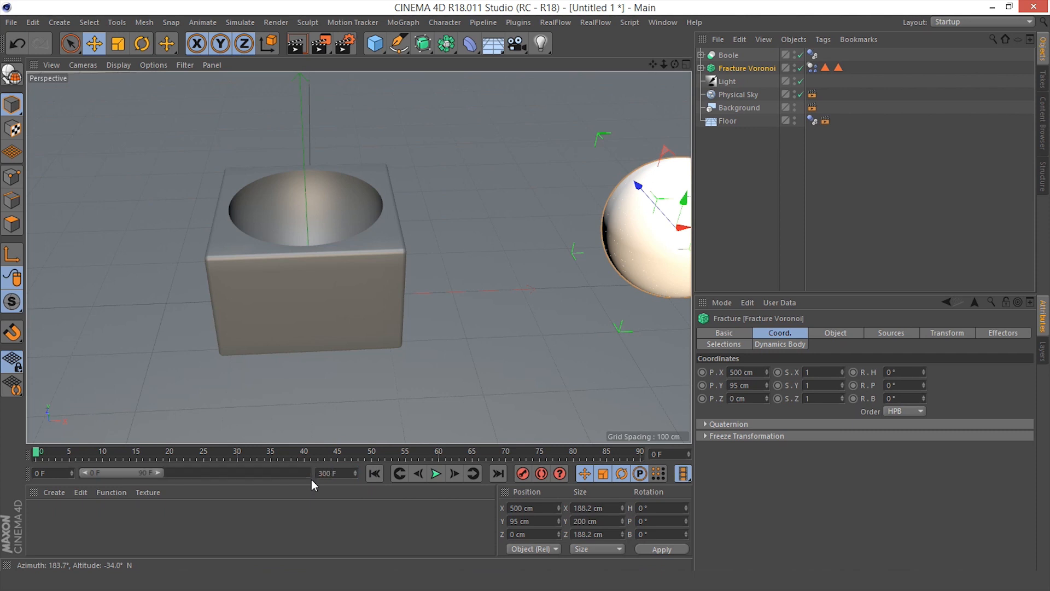
pyautogui.moveTo(158, 473); pyautogui.dragTo(341, 473)
pyautogui.click(373, 474)
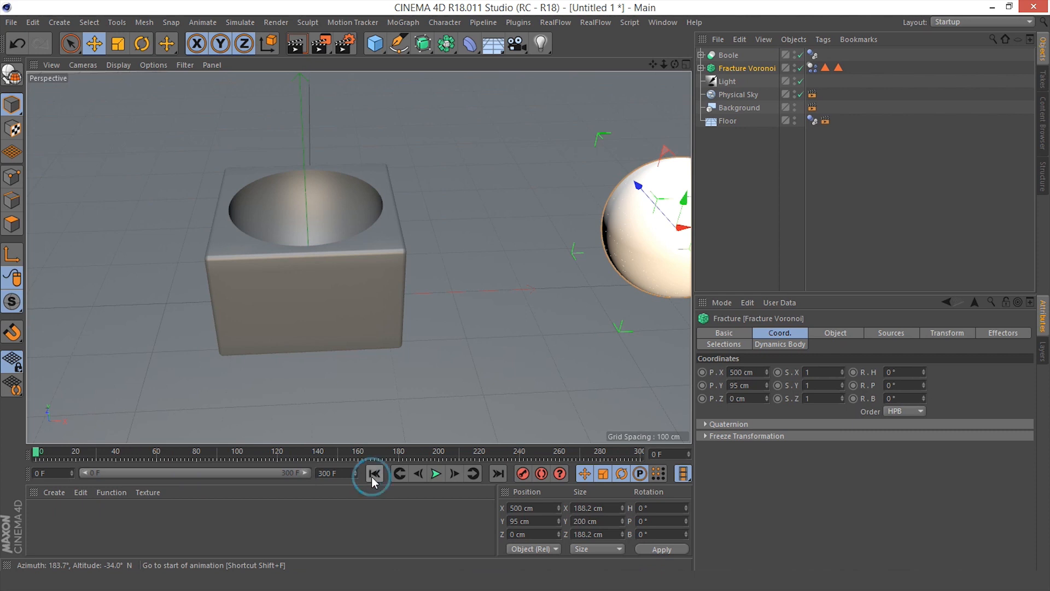
# Play the simulation with both the cube and the sphere in view, inspect the sphere's impact, and return to the first frame
pyautogui.scroll(-4, 370, 322)
pyautogui.keyDown('alt'); pyautogui.moveTo(363, 296); pyautogui.dragTo(330, 306, button='middle'); pyautogui.keyUp('alt')
pyautogui.keyDown('alt'); pyautogui.moveTo(331, 307); pyautogui.dragTo(326, 285); pyautogui.keyUp('alt')
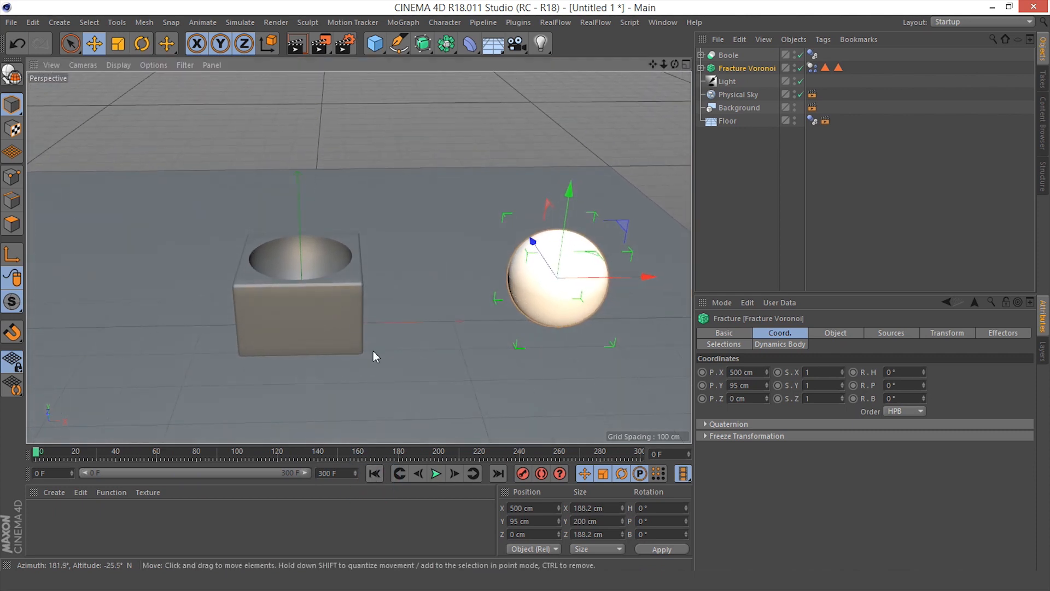
pyautogui.click(436, 474)
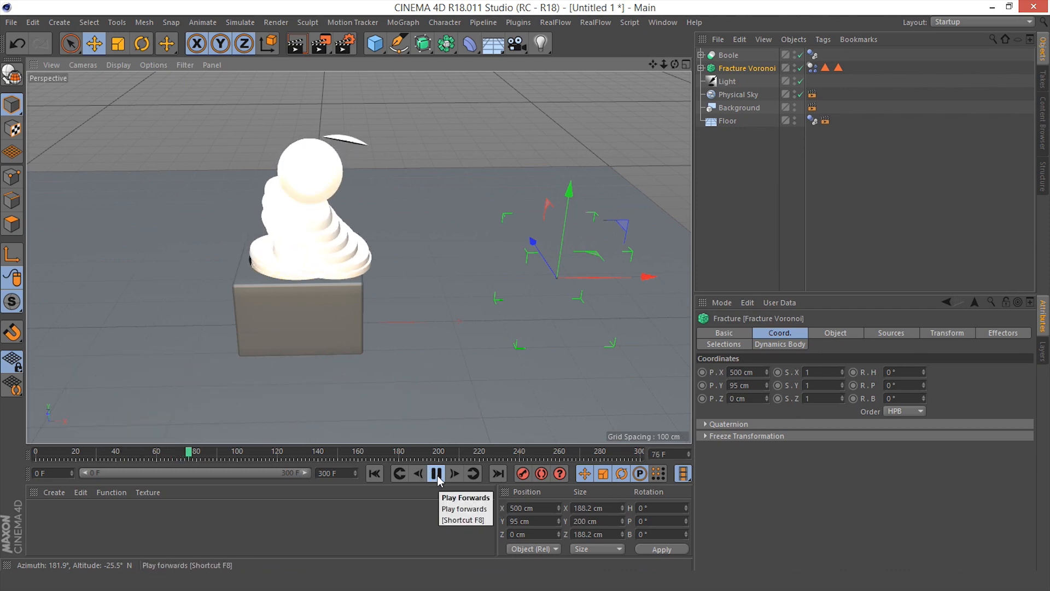
pyautogui.click(436, 474)
pyautogui.keyDown('alt'); pyautogui.moveTo(383, 262); pyautogui.dragTo(305, 305); pyautogui.keyUp('alt')
pyautogui.click(374, 474)
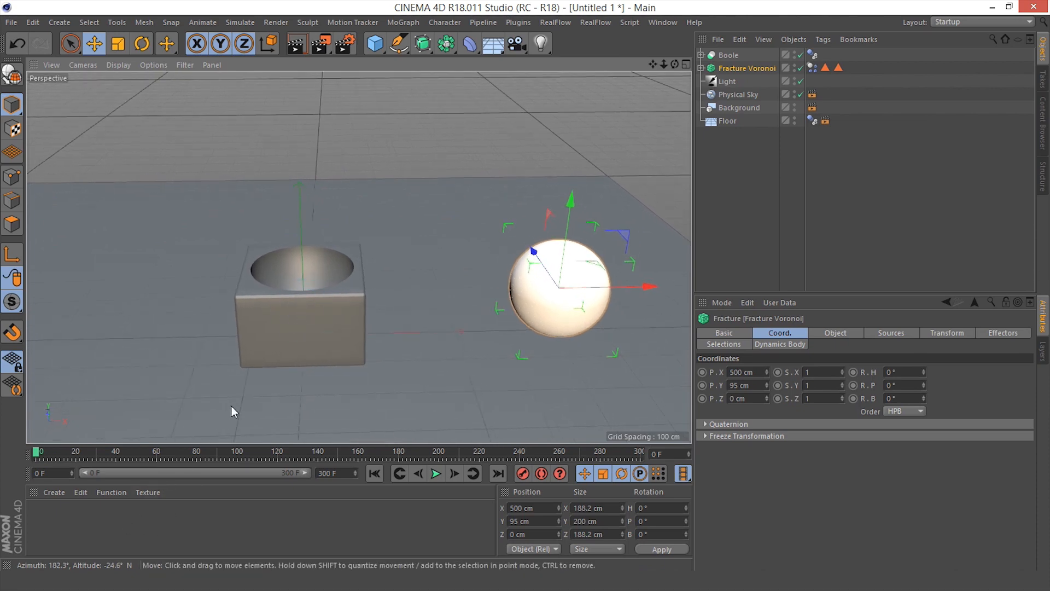
# In the project's Dynamics settings, keyframe Time Scale at 100% on frame 58 of the simulation
pyautogui.click(36, 22)
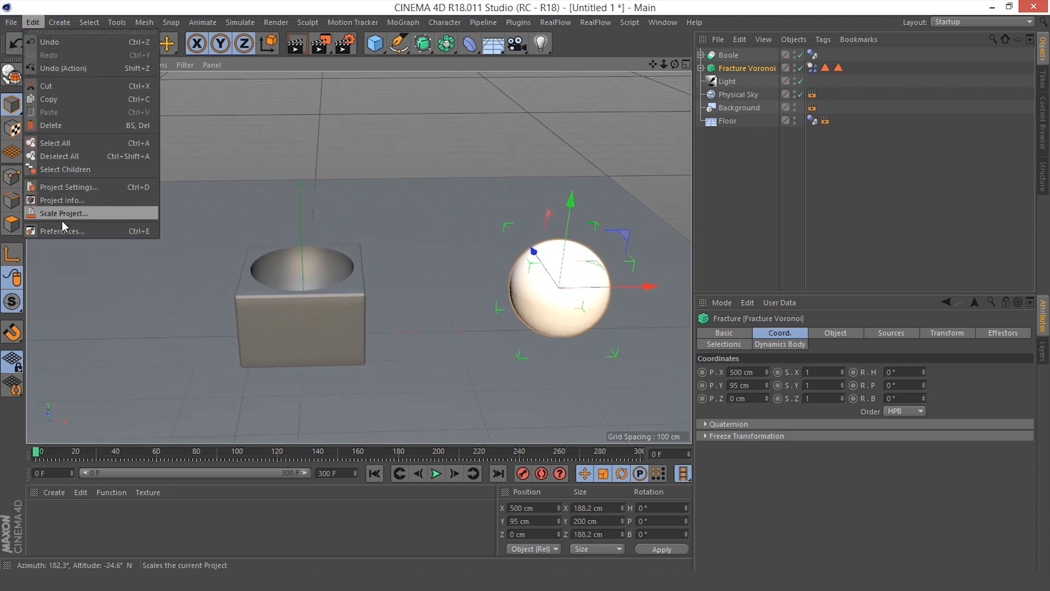
pyautogui.click(63, 187)
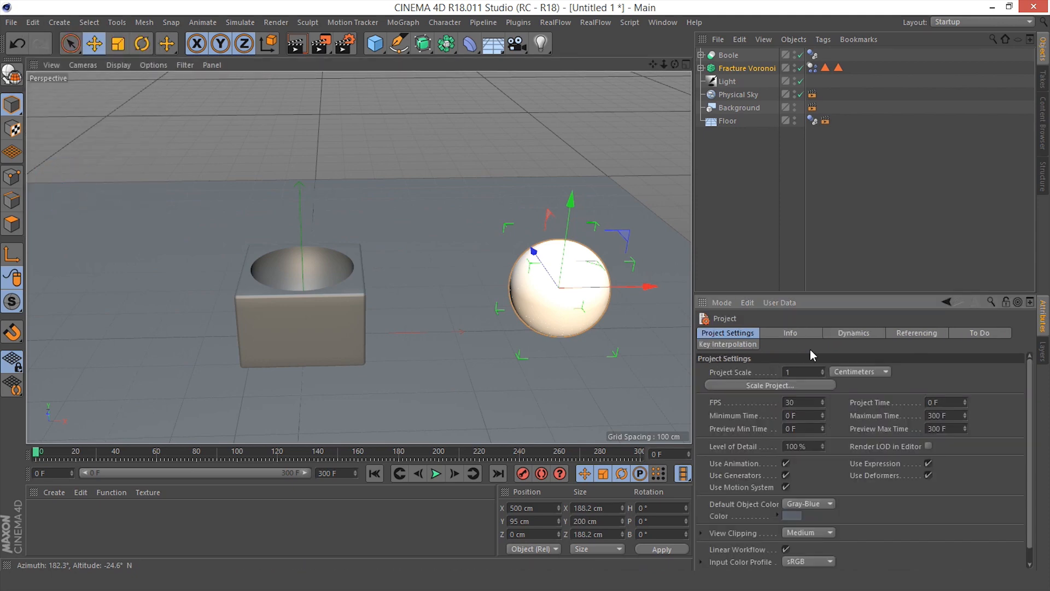
pyautogui.click(854, 333)
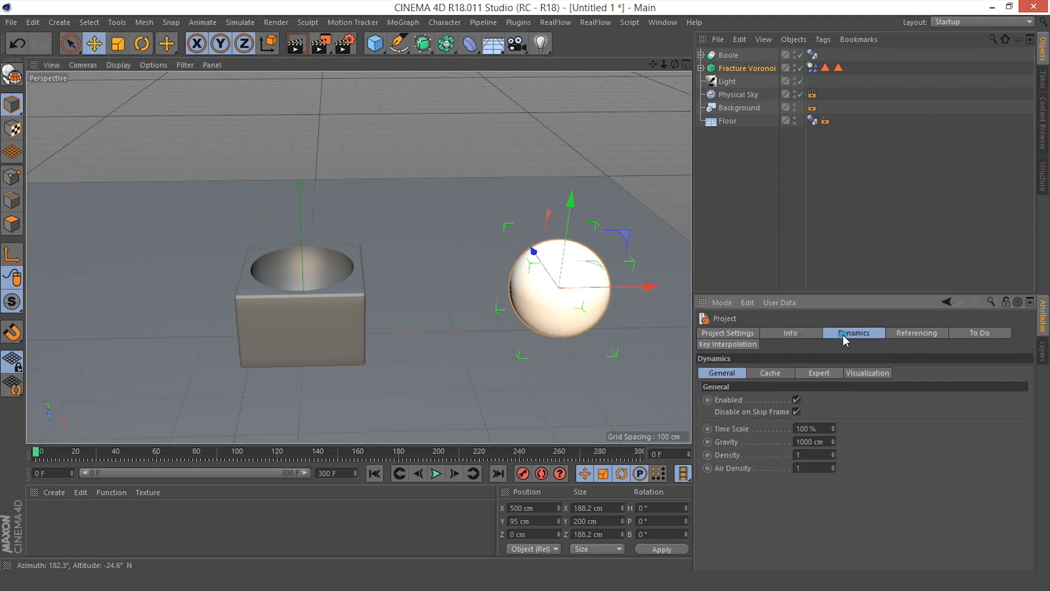
pyautogui.click(728, 429)
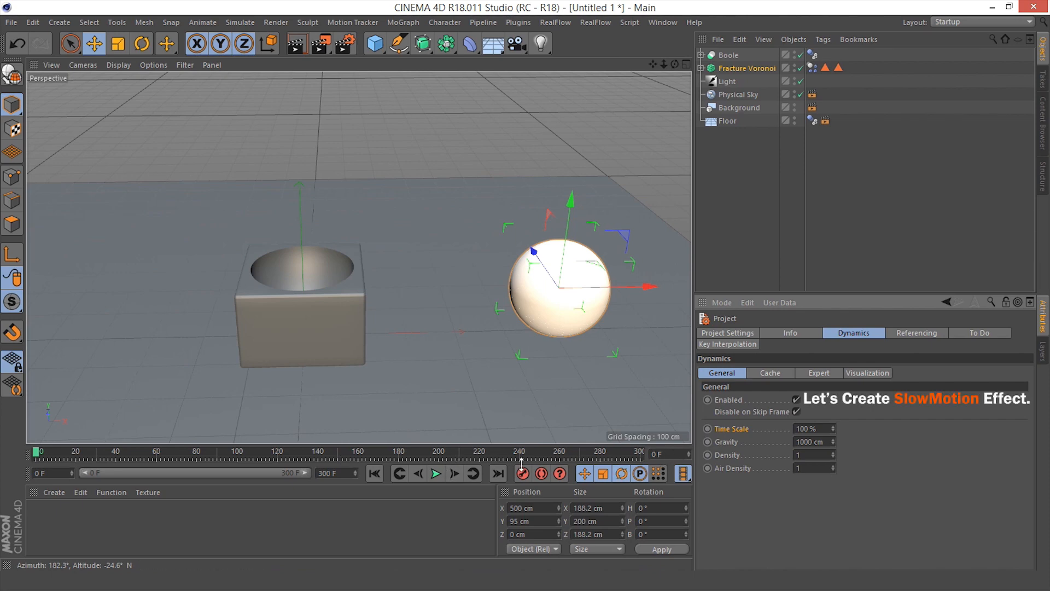
pyautogui.click(435, 474)
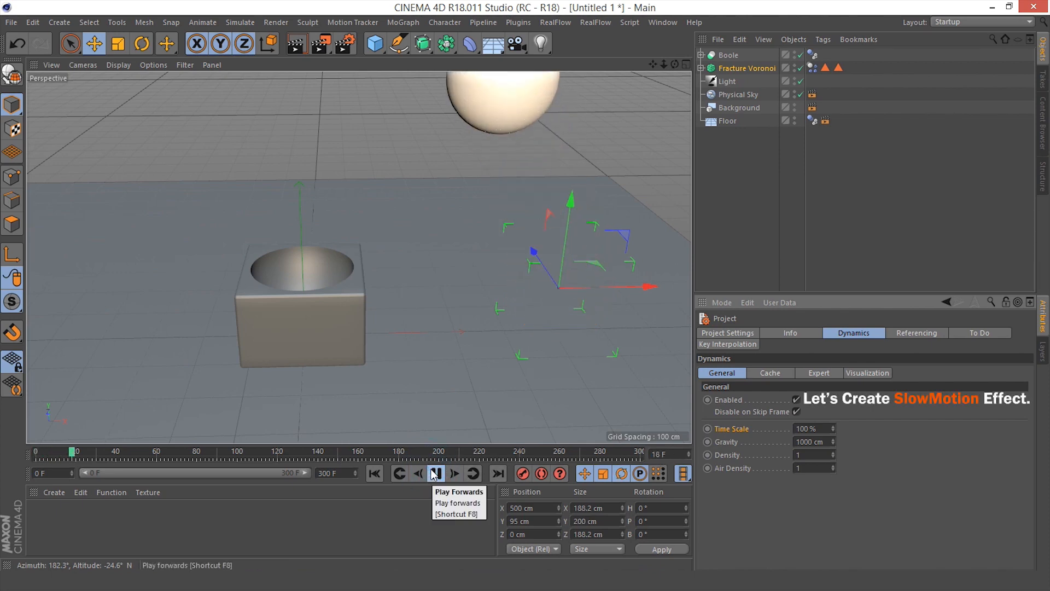
pyautogui.click(690, 452)
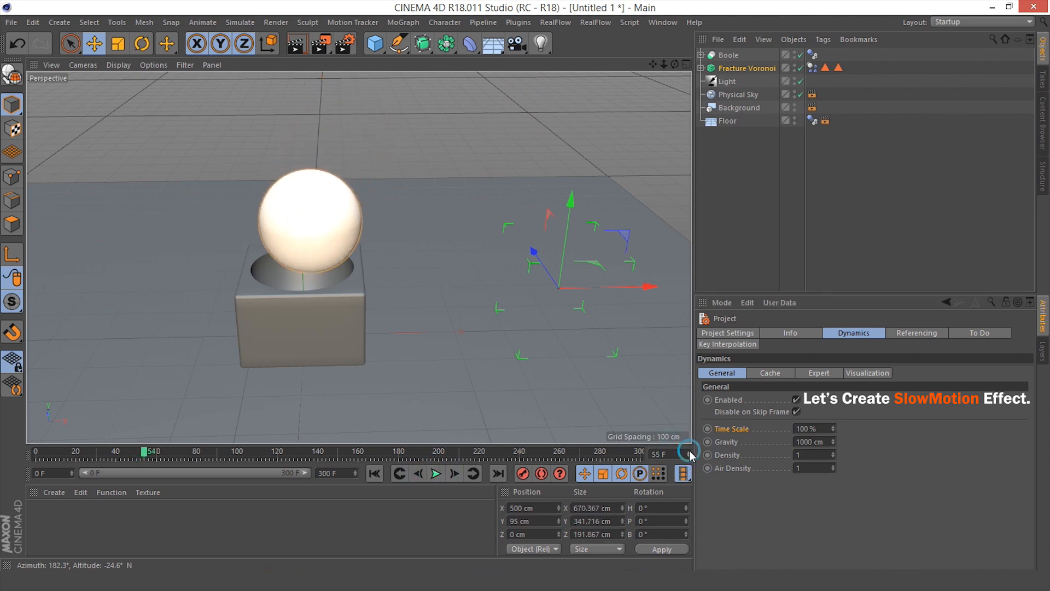
pyautogui.click(689, 451)
pyautogui.click(690, 451)
pyautogui.click(689, 451)
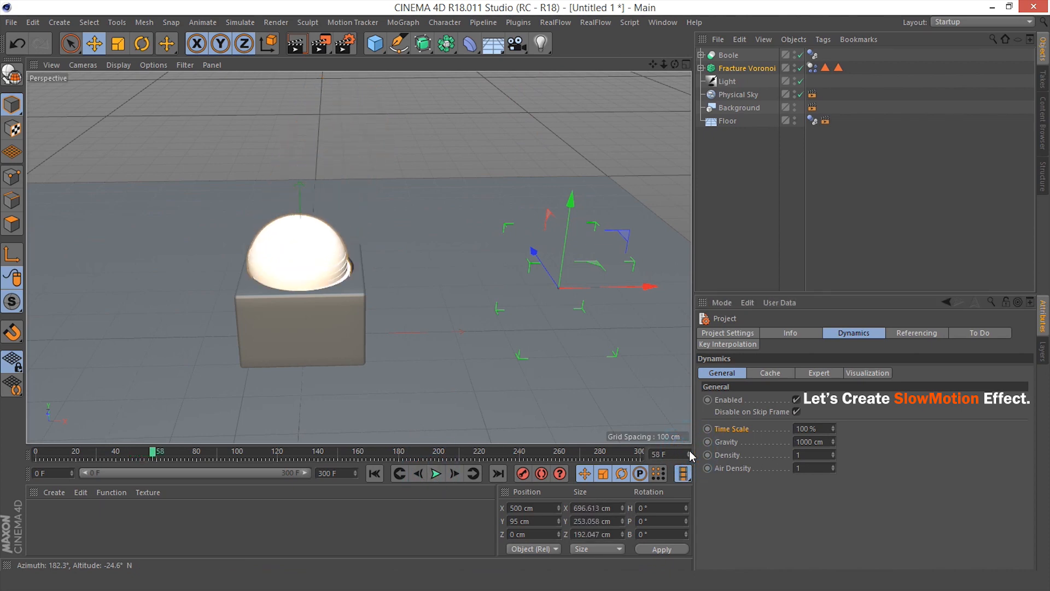
pyautogui.keyDown('ctrl'); pyautogui.click(707, 428); pyautogui.keyUp('ctrl')
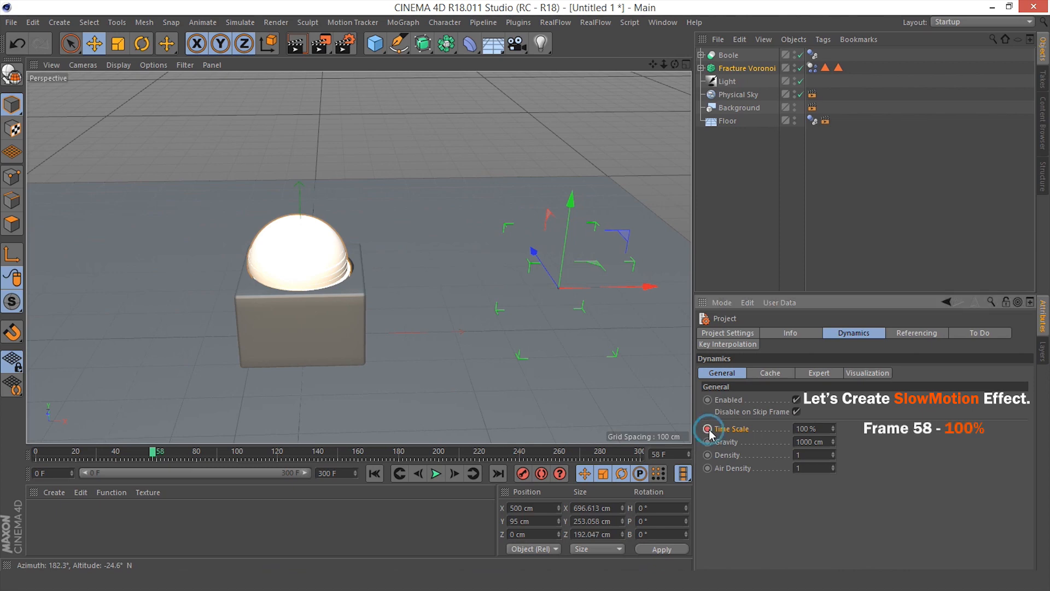
# Advance to frame 60, set the project's dynamics Time Scale to 20% and keyframe it
pyautogui.click(689, 452)
pyautogui.click(689, 452)
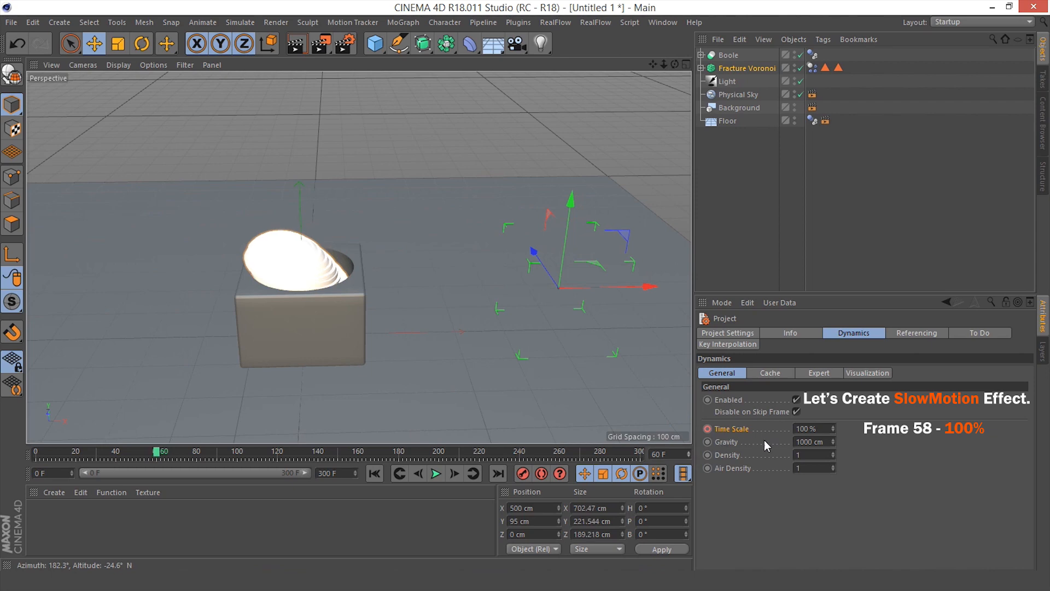
pyautogui.click(812, 429)
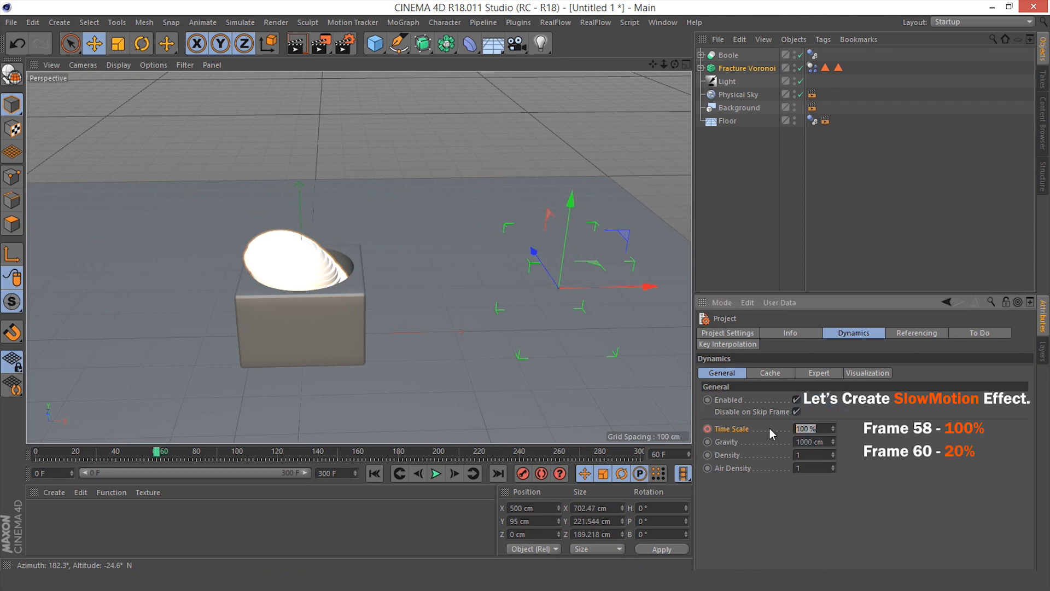
pyautogui.press('BackSpace')
pyautogui.press('BackSpace')
pyautogui.press('BackSpace')
pyautogui.write('20')
pyautogui.press('Return')
pyautogui.click(707, 429)
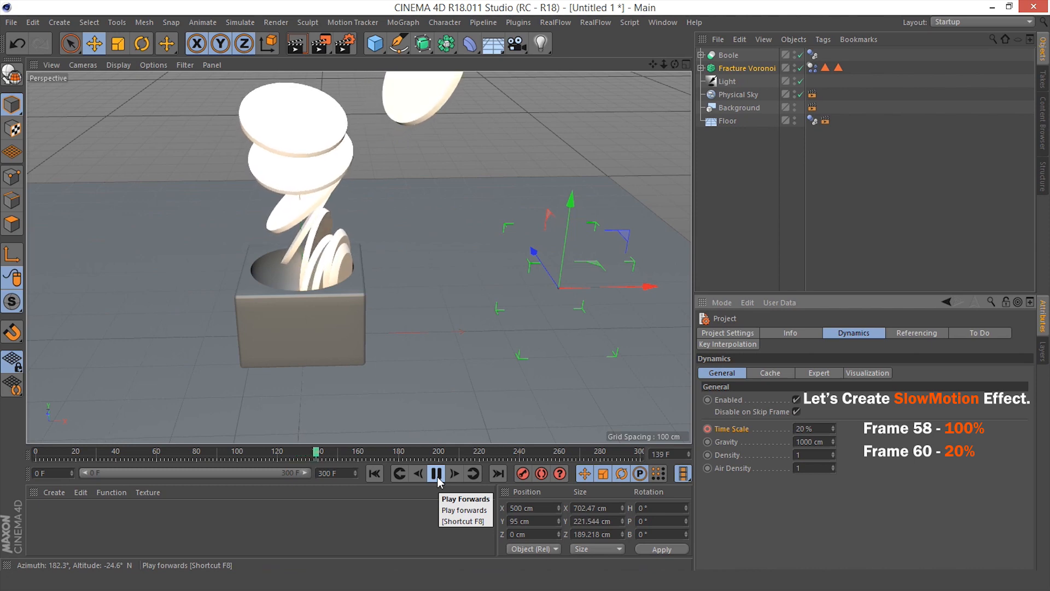
# Stop playback and keyframe the project's dynamics Time Scale at 20% on frame 150 and at 100% on frame 160
pyautogui.click(437, 474)
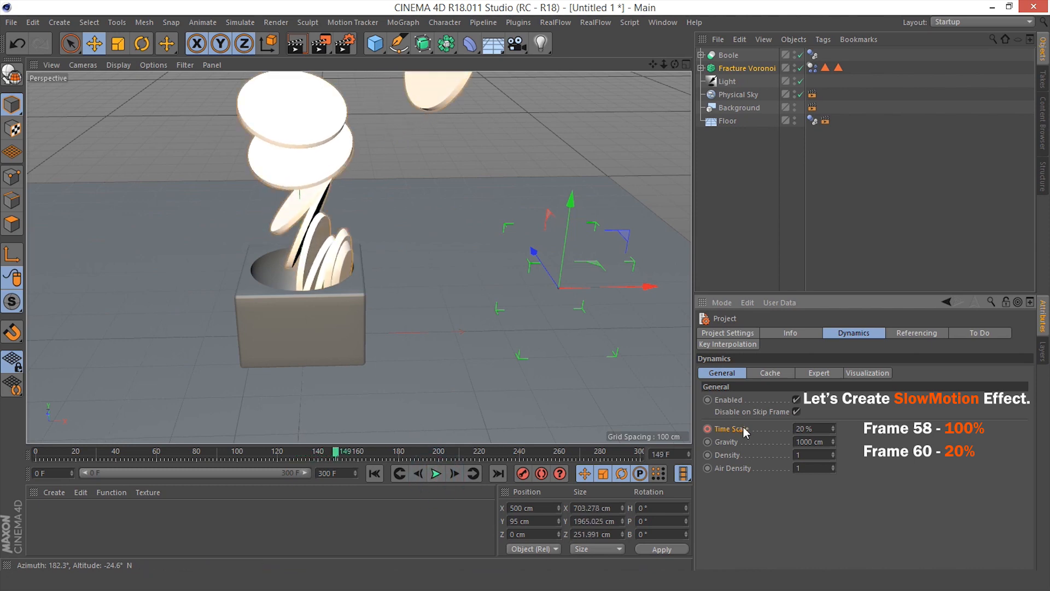
pyautogui.click(689, 452)
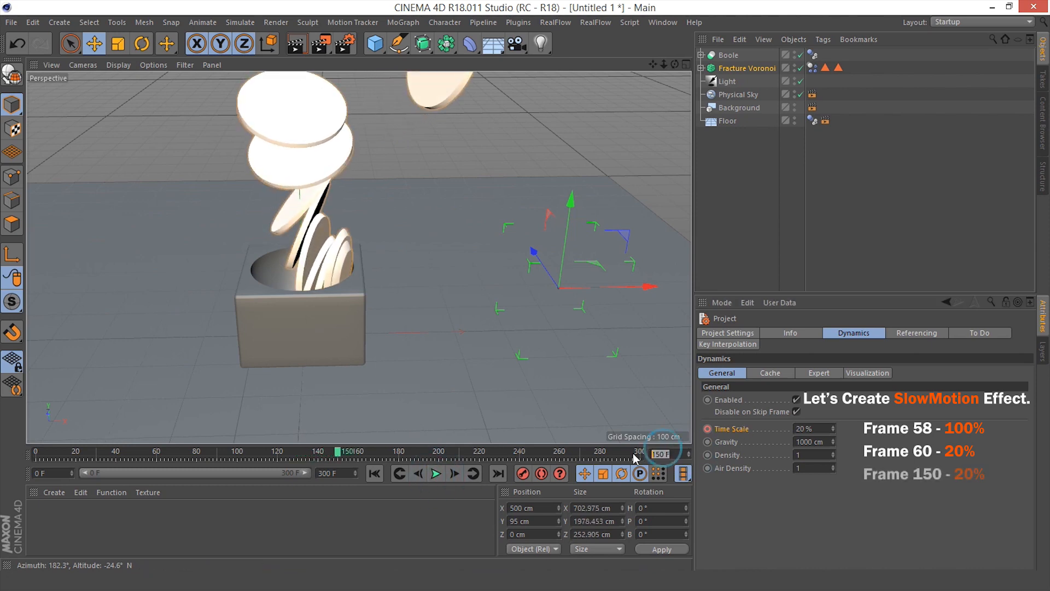
pyautogui.click(691, 452)
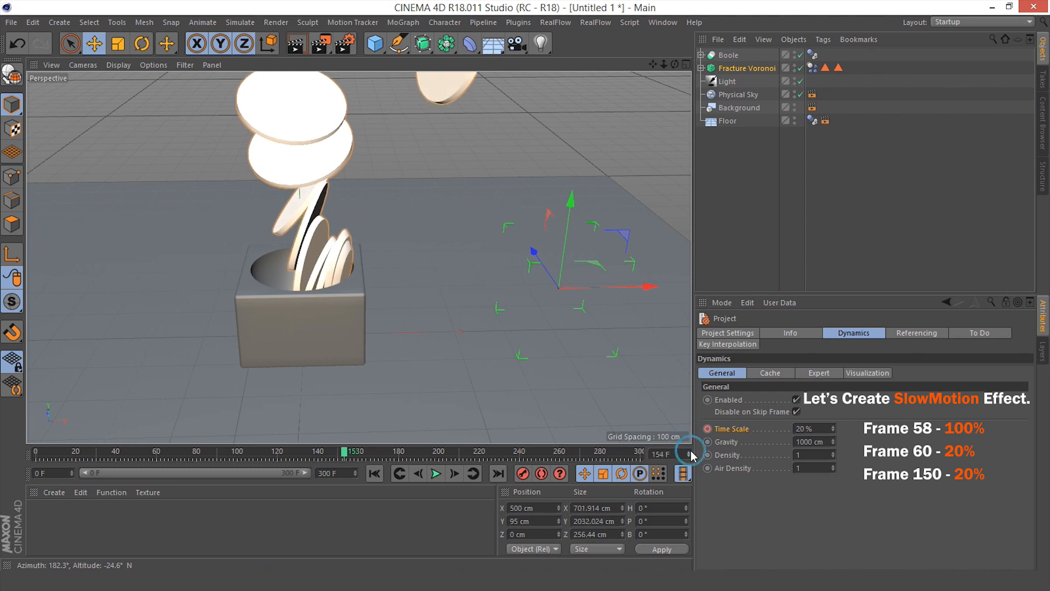
pyautogui.click(691, 451)
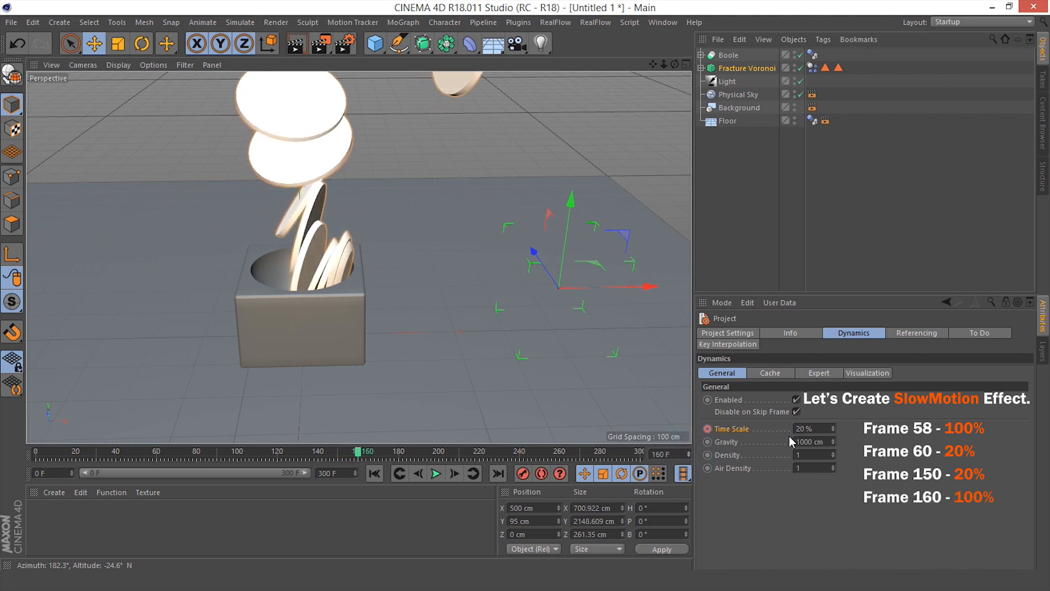
pyautogui.doubleClick(820, 427)
pyautogui.write('100')
pyautogui.press('Return')
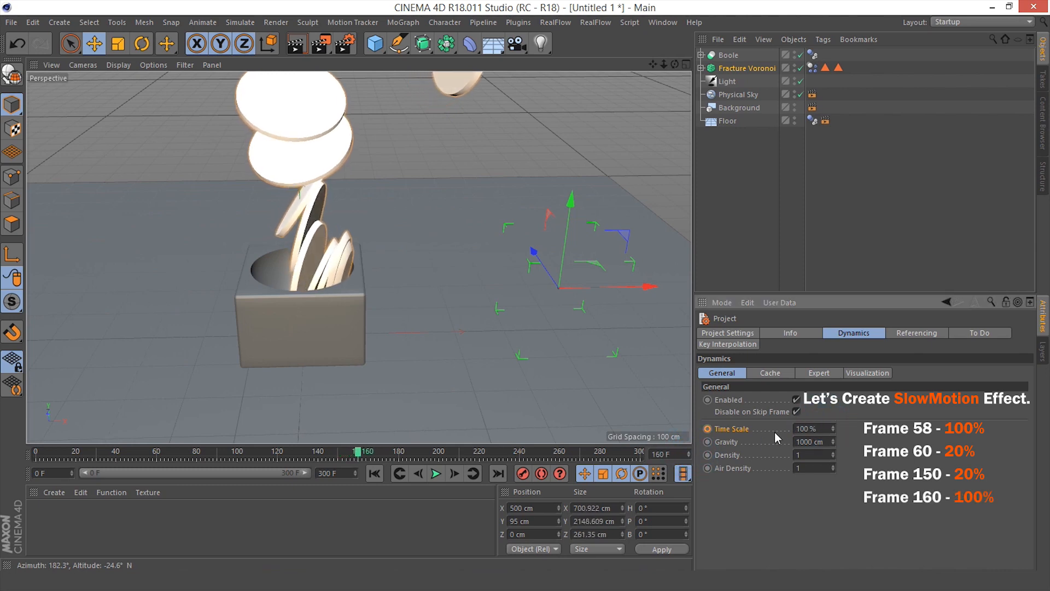
pyautogui.click(708, 429)
# Bake all dynamics from the Fracture Voronoi's Dynamics Body tag and play back the cached simulation, ending on the first frame
pyautogui.click(374, 474)
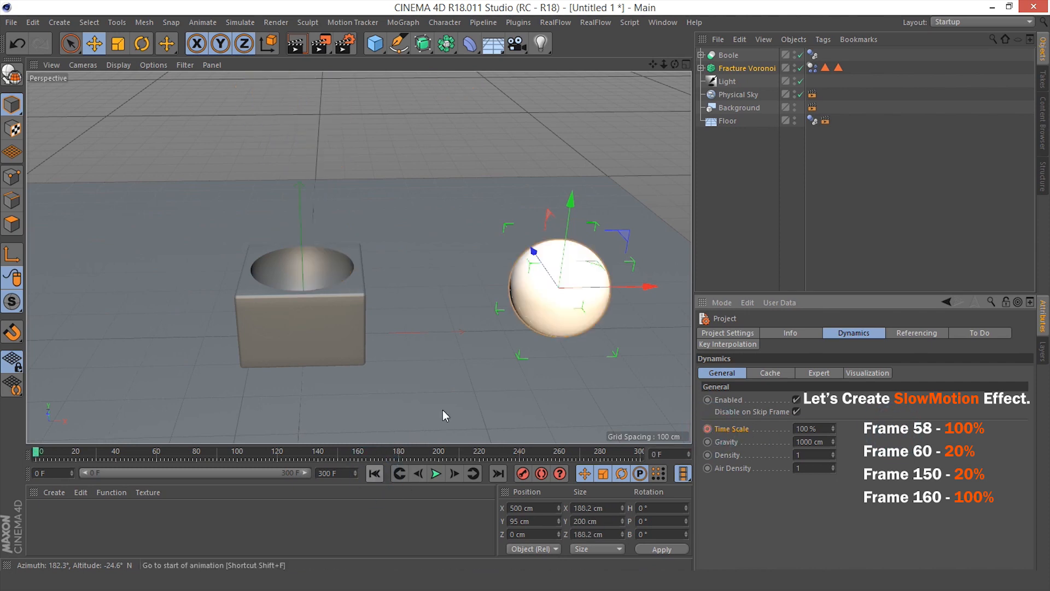
pyautogui.click(812, 68)
pyautogui.click(944, 333)
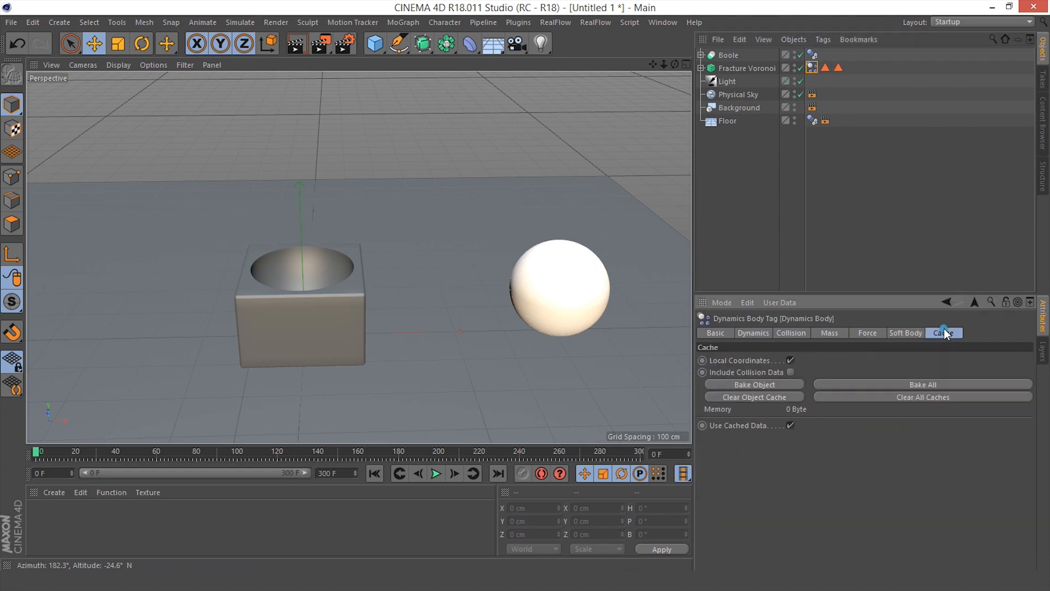
pyautogui.click(921, 384)
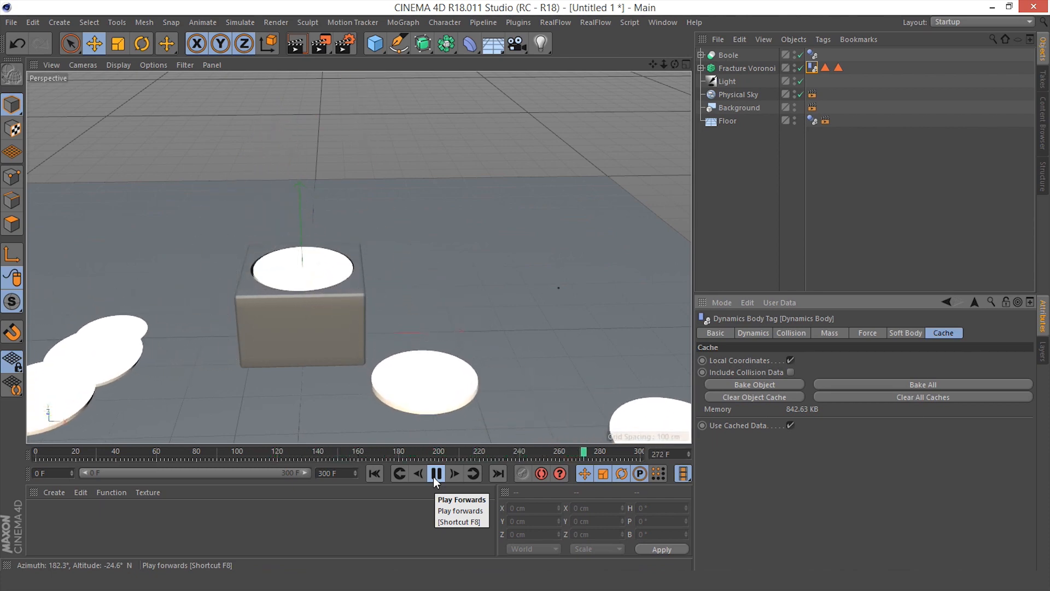
pyautogui.click(436, 474)
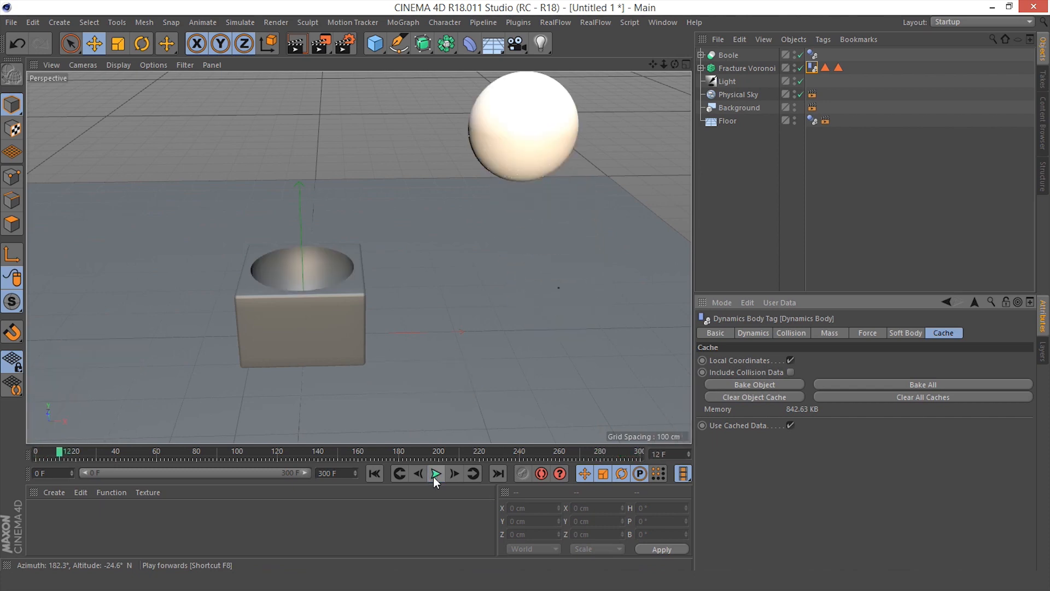
pyautogui.click(374, 473)
# Add a standard camera from a wider view of the cube and sphere, and look through it
pyautogui.scroll(-5, 387, 354)
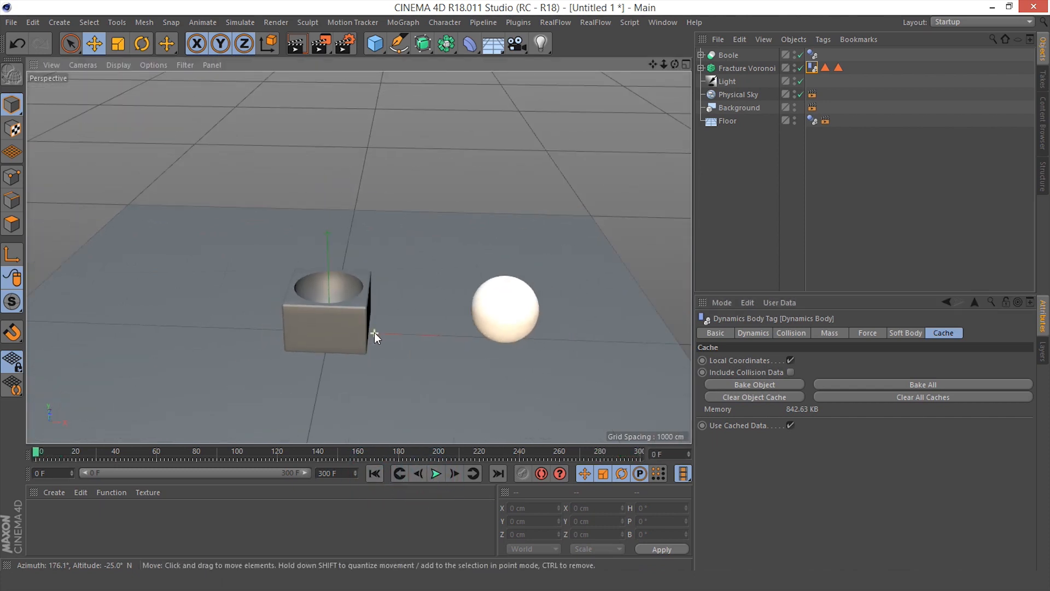
pyautogui.moveTo(372, 333)
pyautogui.keyDown('alt'); pyautogui.mouseDown()
pyautogui.moveTo(291, 323)
pyautogui.moveTo(374, 337)
pyautogui.moveTo(365, 337)
pyautogui.mouseUp(); pyautogui.keyUp('alt')
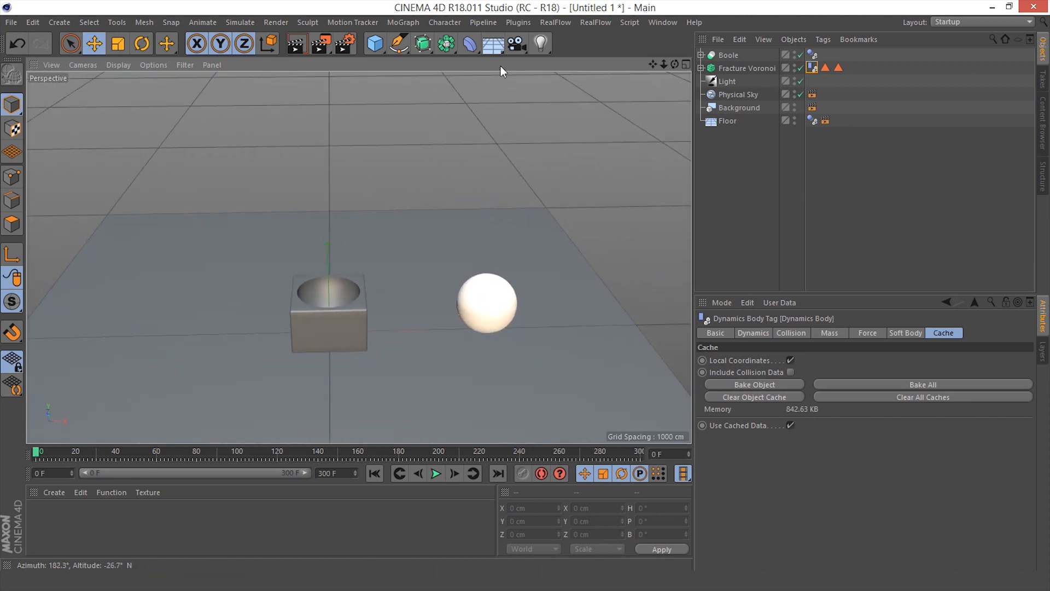
pyautogui.click(516, 43)
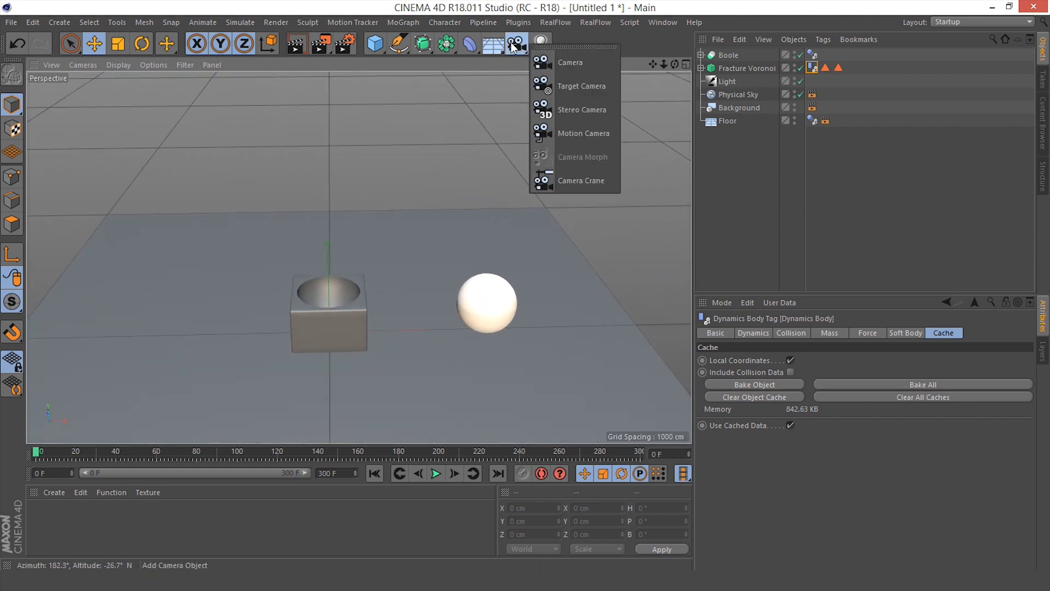
pyautogui.click(572, 64)
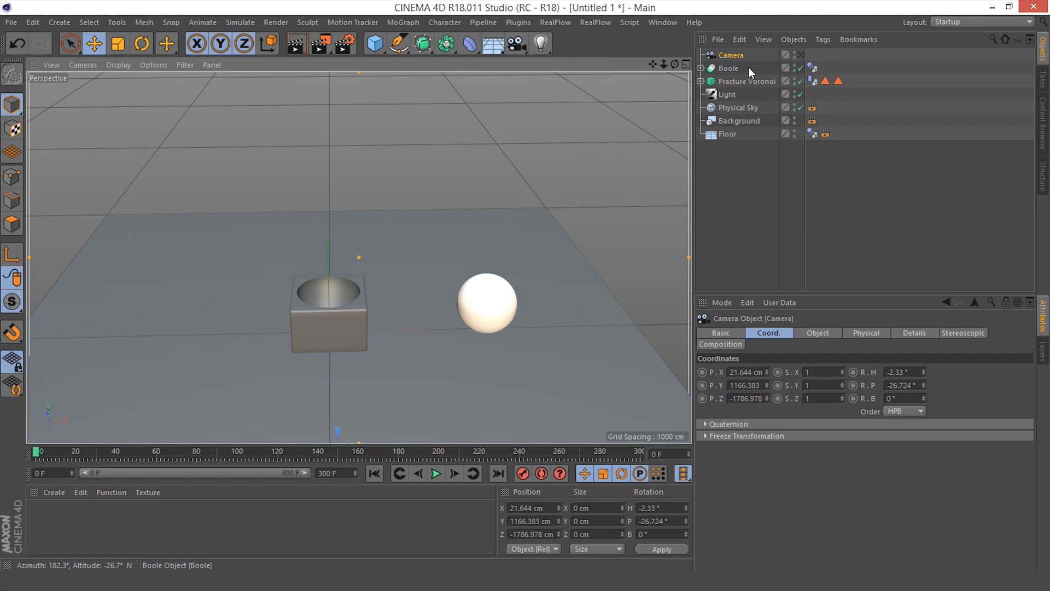
pyautogui.click(801, 56)
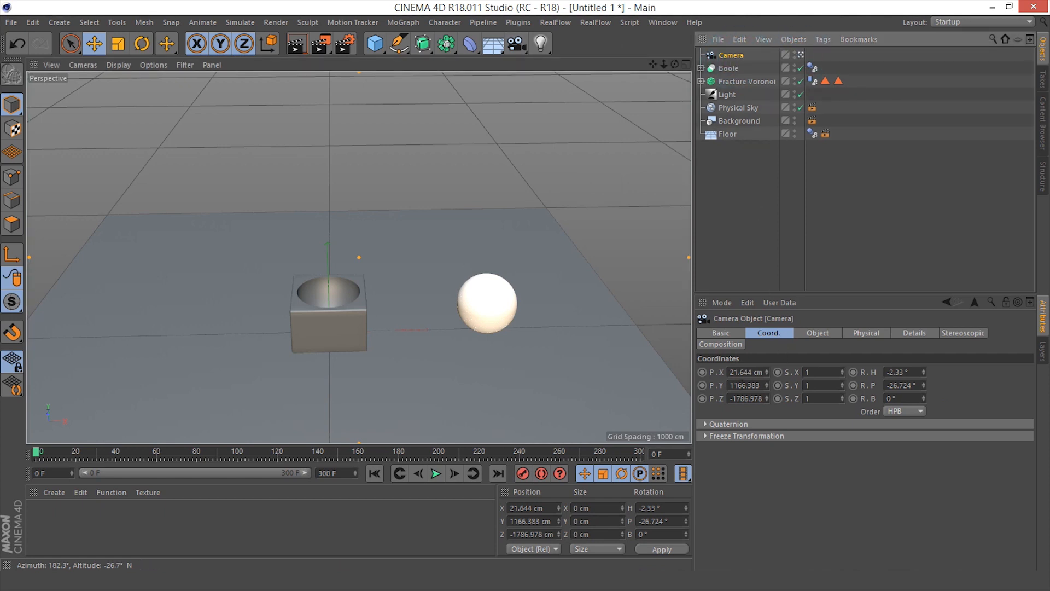
# Set the camera's position to X 1050 cm, Y 1000 cm and Z -1050 cm
pyautogui.click(745, 373)
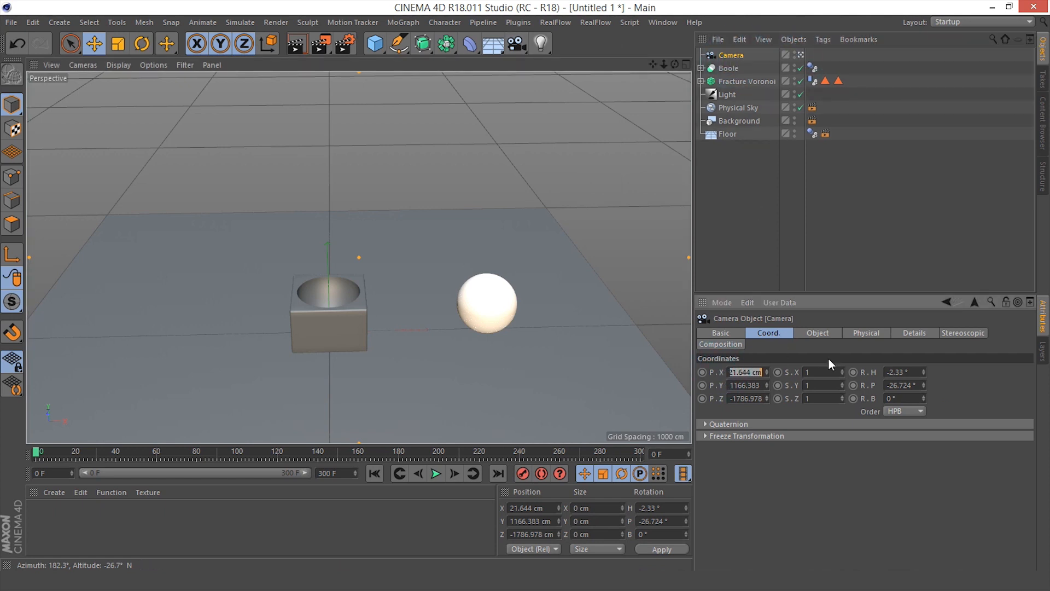
pyautogui.write('1050')
pyautogui.press('Return')
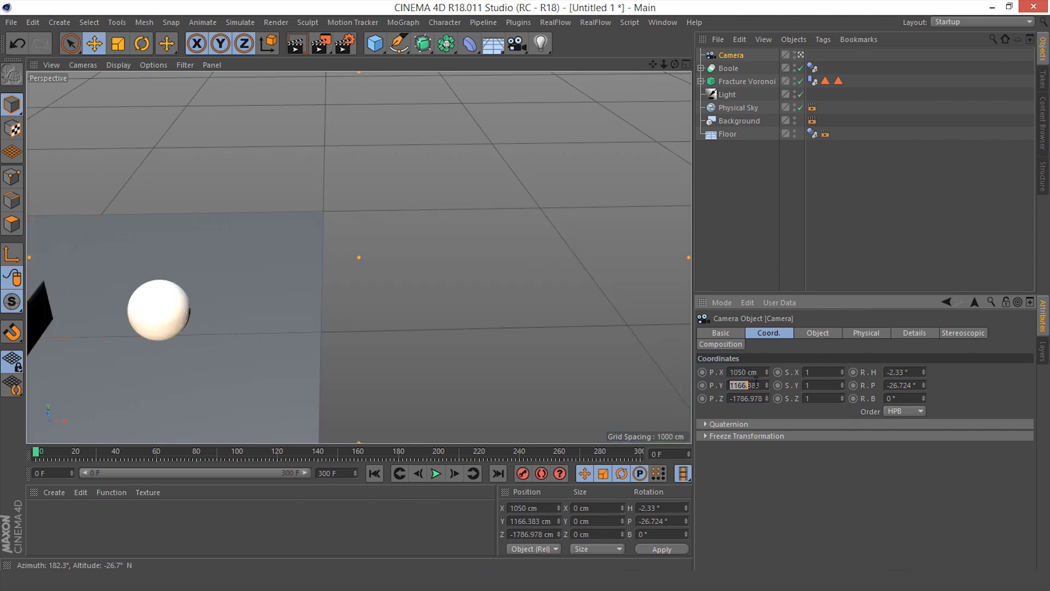
pyautogui.click(732, 385)
pyautogui.write('1000')
pyautogui.press('Return')
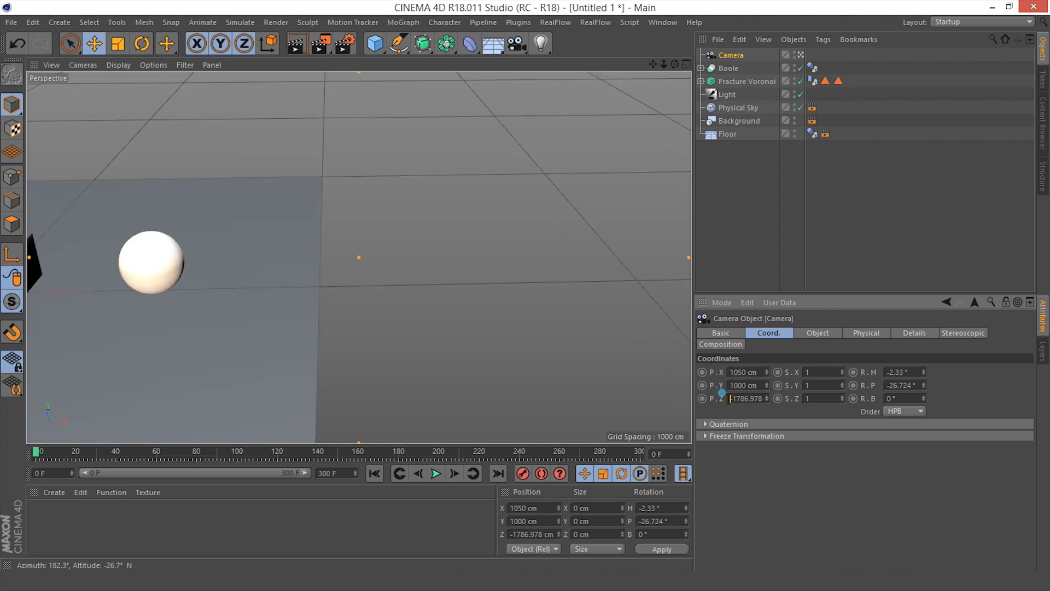
pyautogui.write('-1050')
pyautogui.press('Return')
# Set the camera's rotation to H 45° and P -27°, and preview the animation through the camera
pyautogui.click(900, 372)
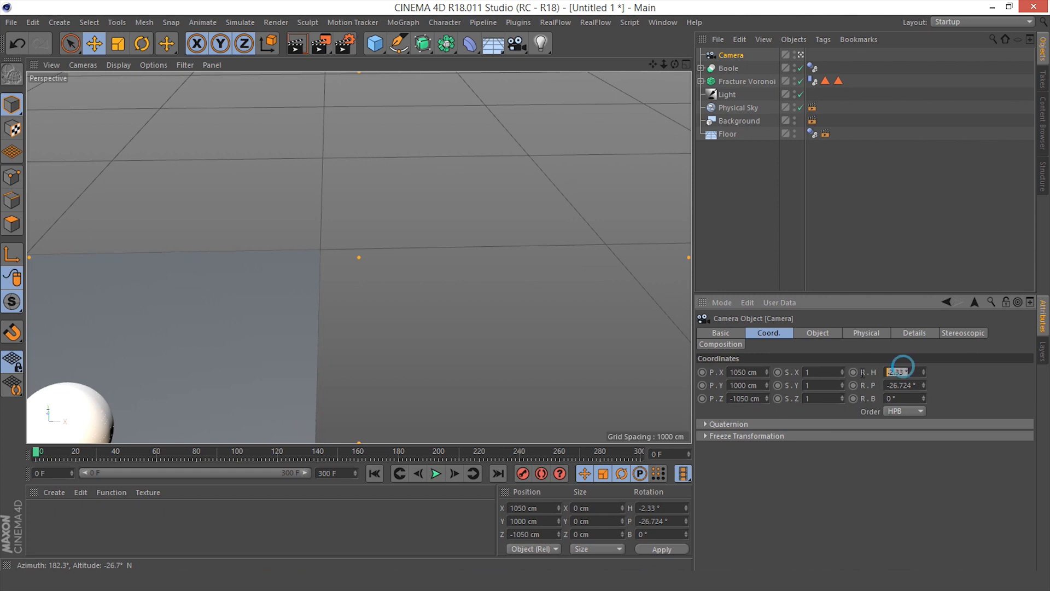
pyautogui.write('45')
pyautogui.press('Return')
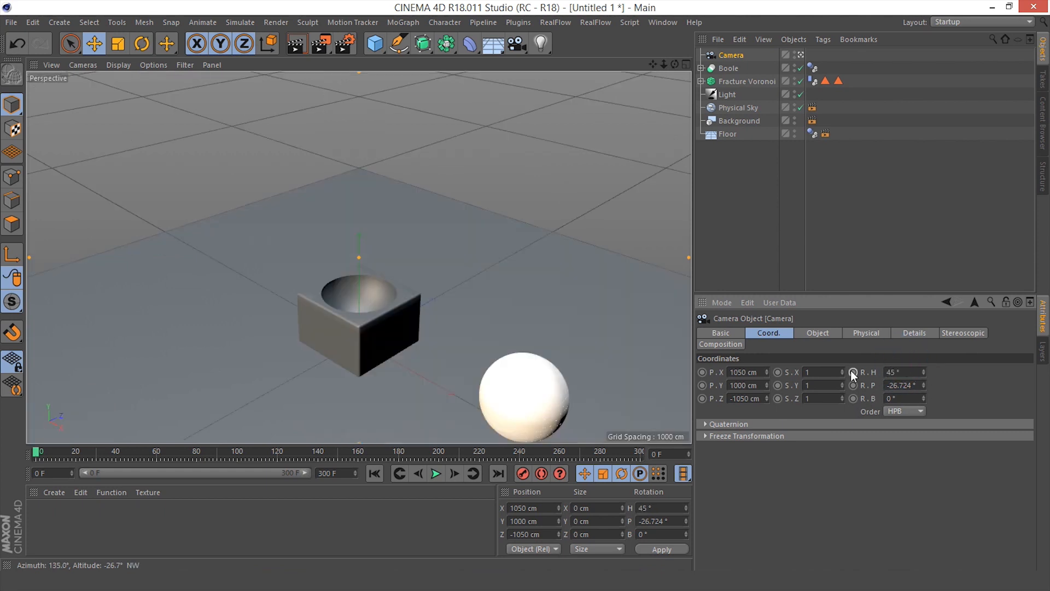
pyautogui.click(889, 385)
pyautogui.write('-27')
pyautogui.press('Return')
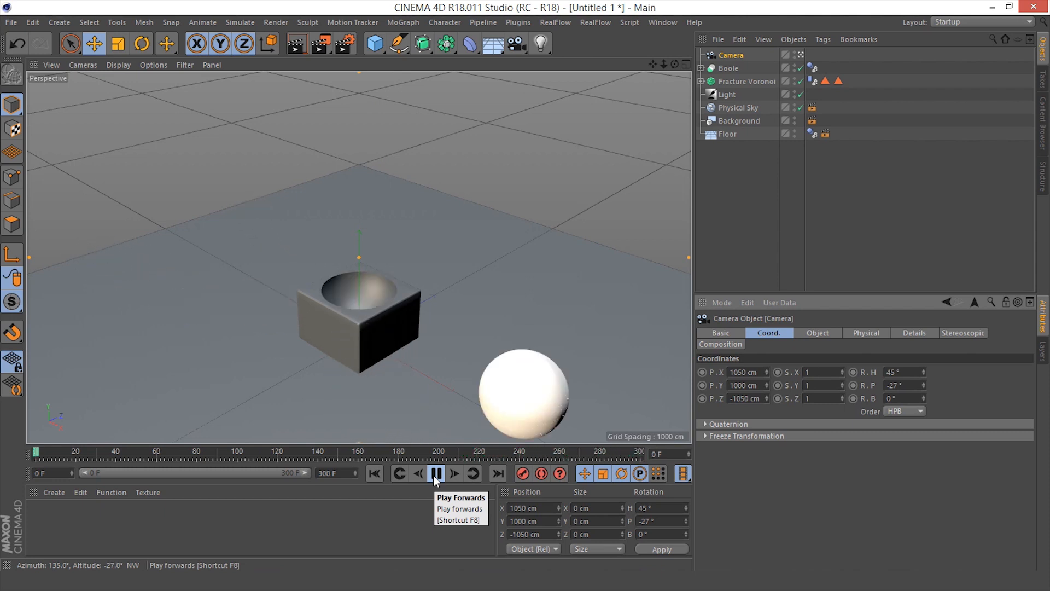
pyautogui.click(436, 474)
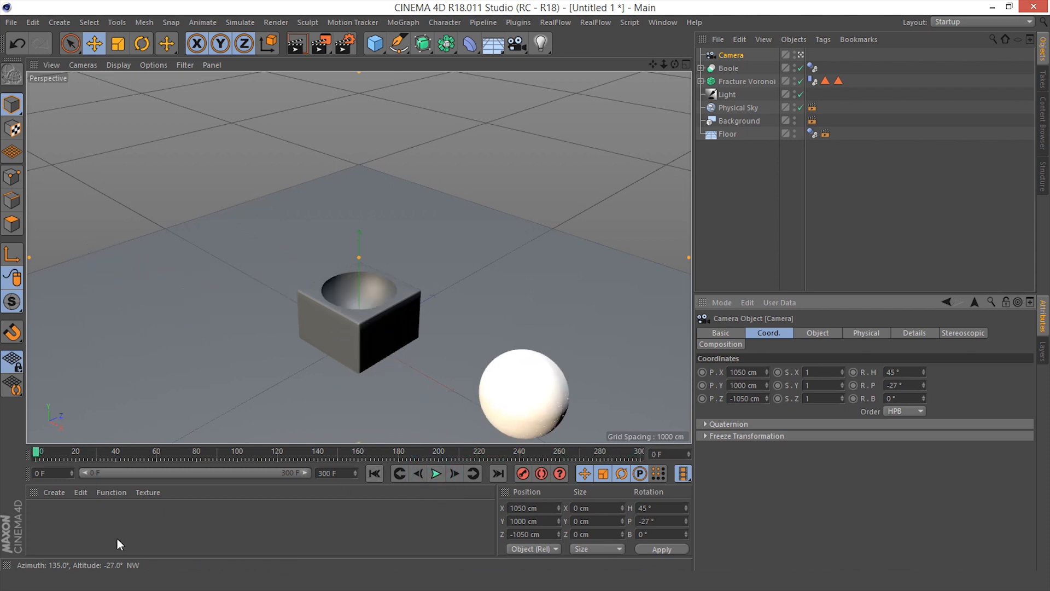
# Create a new material, open it for editing and name it BG
pyautogui.doubleClick(123, 523)
pyautogui.doubleClick(47, 514)
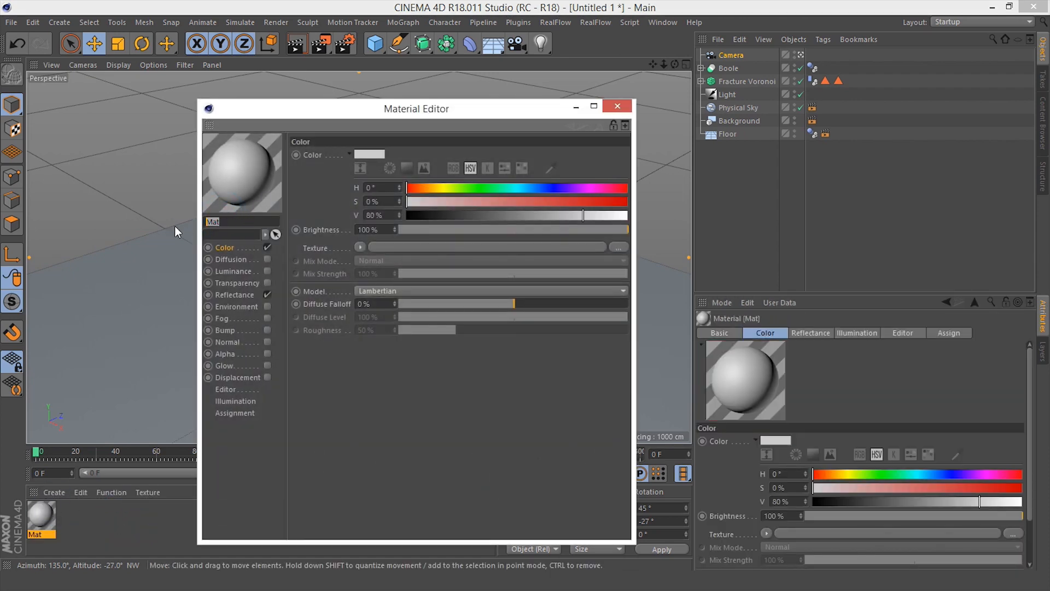
pyautogui.write('BG')
pyautogui.press('Return')
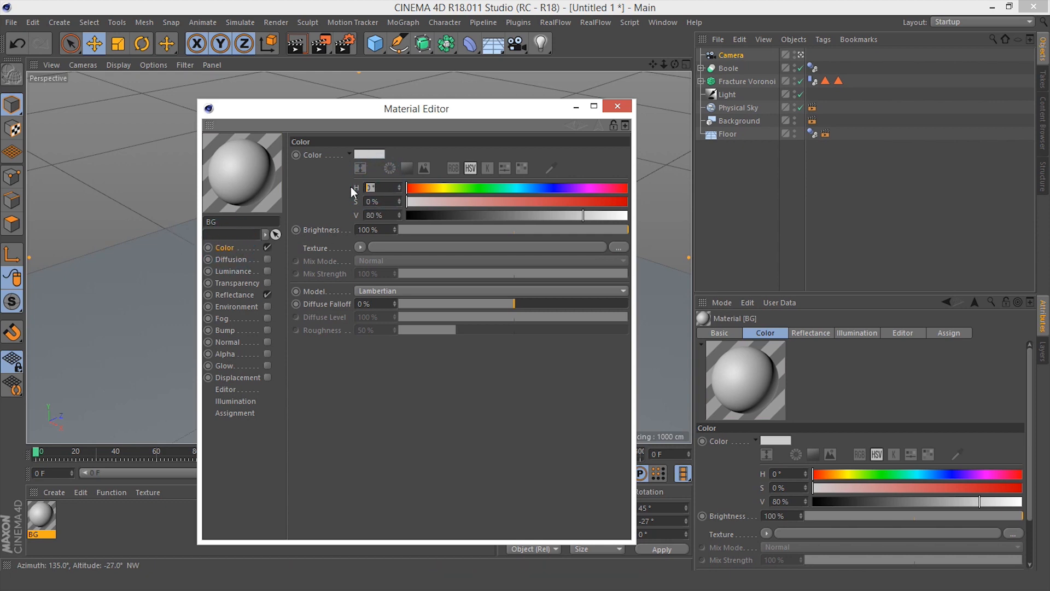
# Set the BG material's color to H 20°, S 100% and V 100%, and close its editor
pyautogui.write('20')
pyautogui.press('Tab')
pyautogui.write('100')
pyautogui.press('Tab')
pyautogui.write('100')
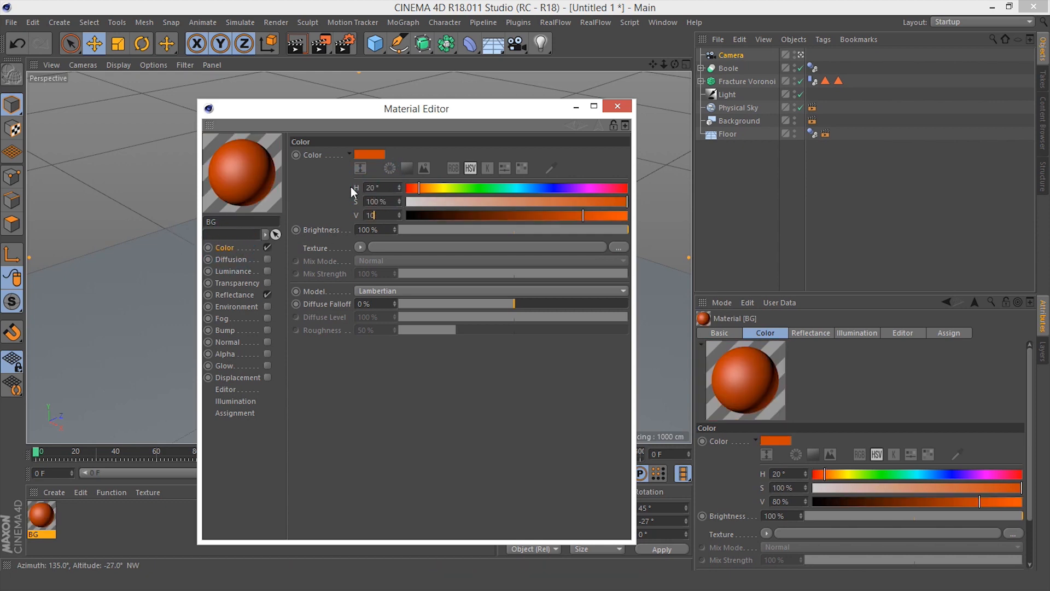
pyautogui.press('Return')
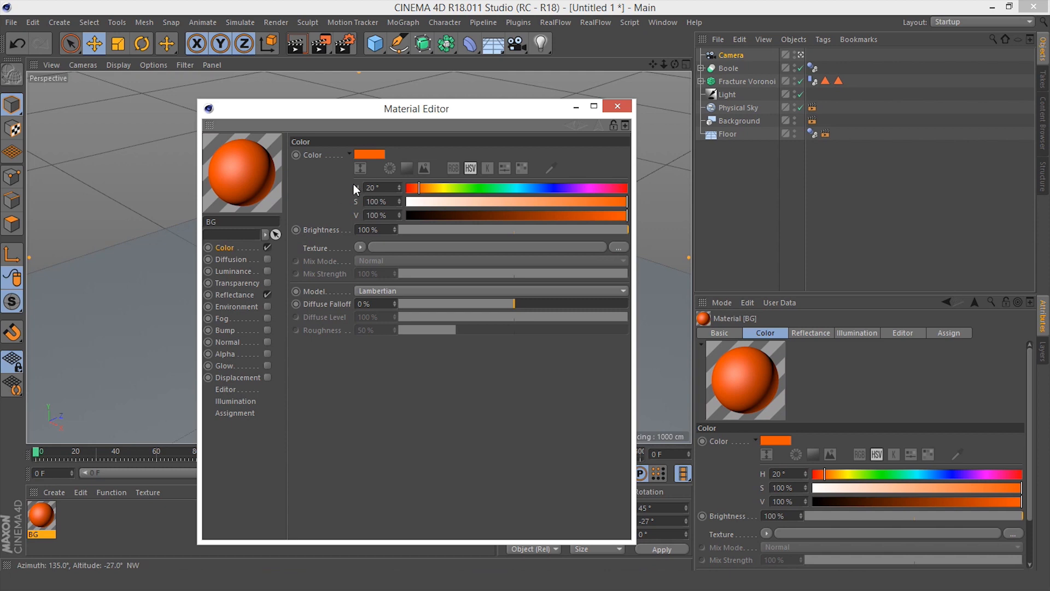
pyautogui.click(617, 106)
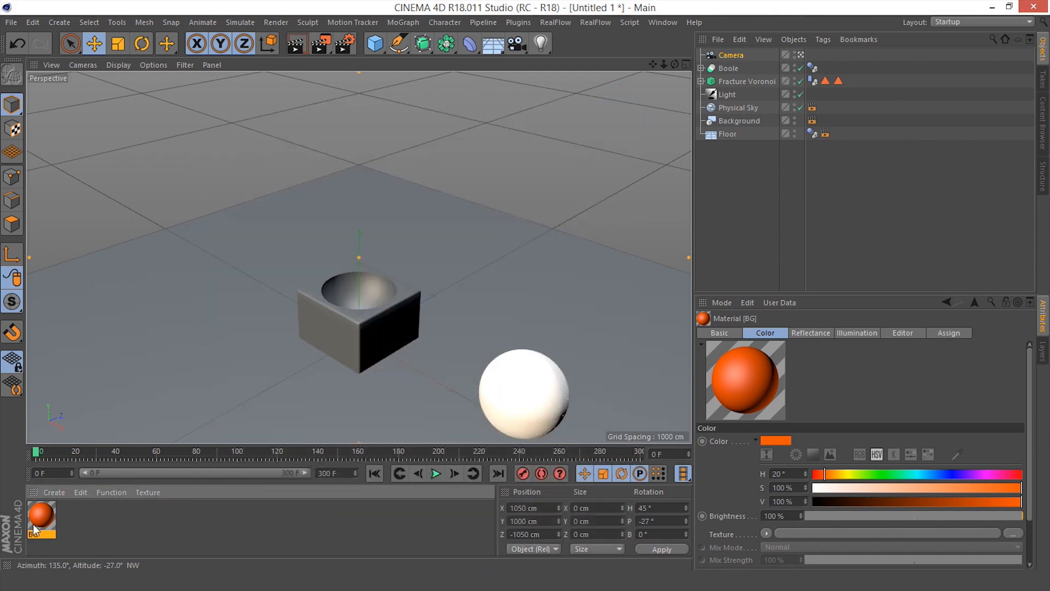
# Apply the BG material to the Floor and Background objects
pyautogui.moveTo(34, 529); pyautogui.dragTo(728, 136)
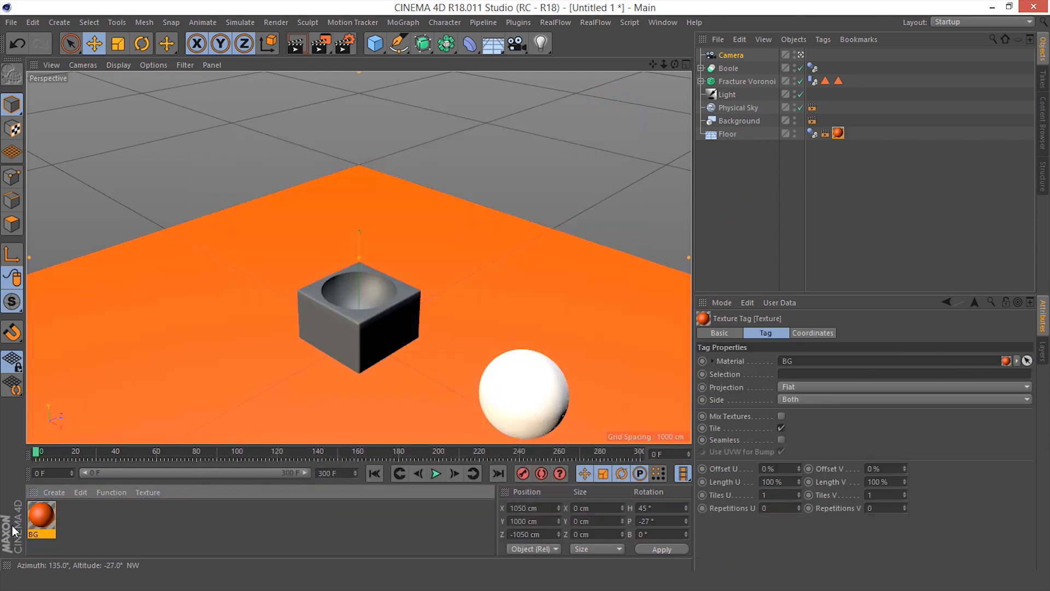
pyautogui.moveTo(38, 525); pyautogui.dragTo(769, 217)
pyautogui.moveTo(743, 120); pyautogui.dragTo(741, 119)
# Create a second material, open it for editing and name it Boole
pyautogui.doubleClick(113, 525)
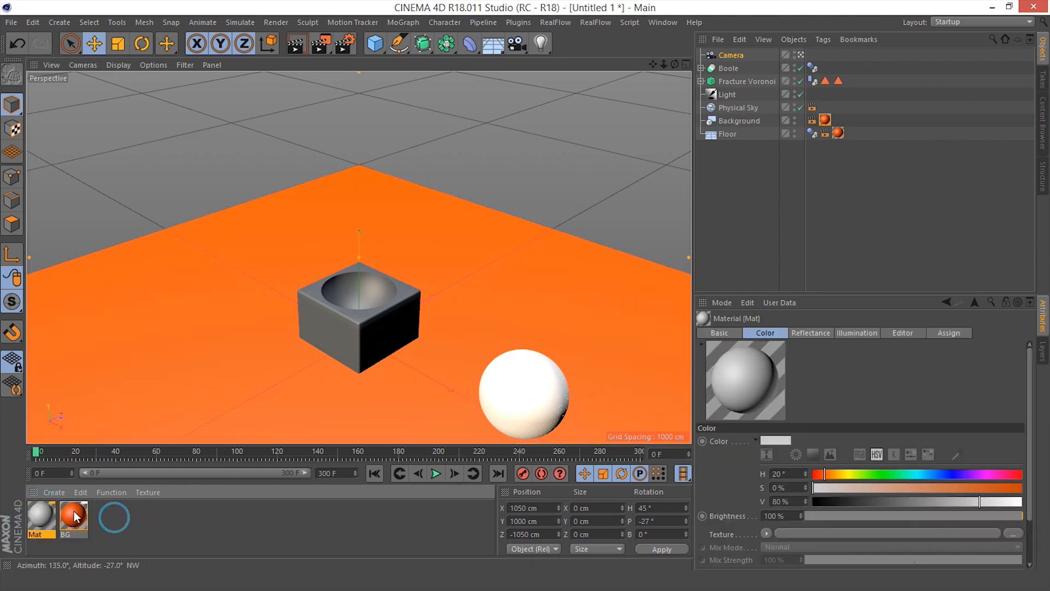
pyautogui.doubleClick(41, 517)
pyautogui.write('Boole')
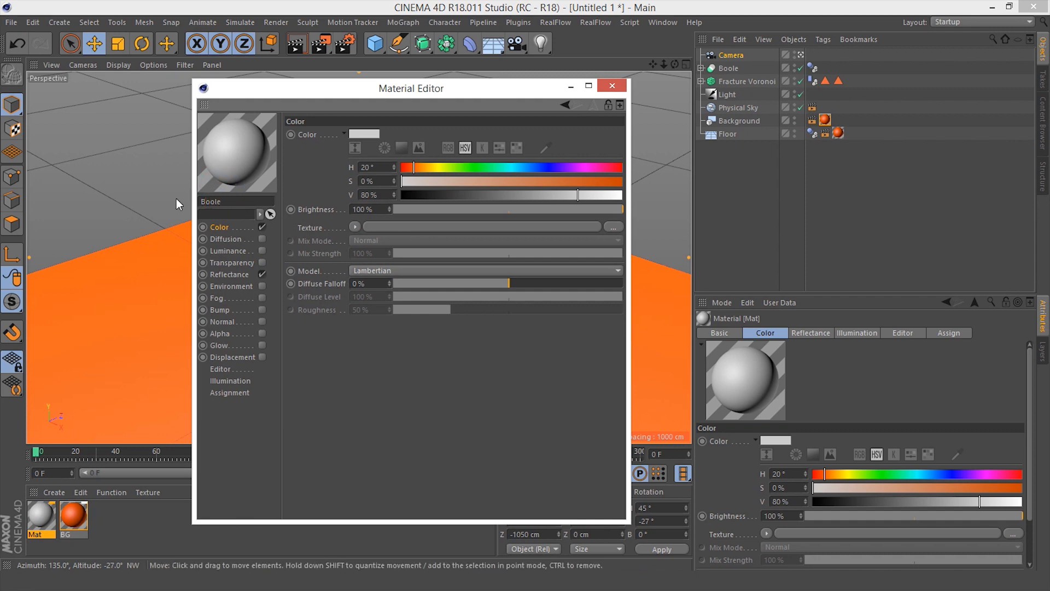
pyautogui.press('Return')
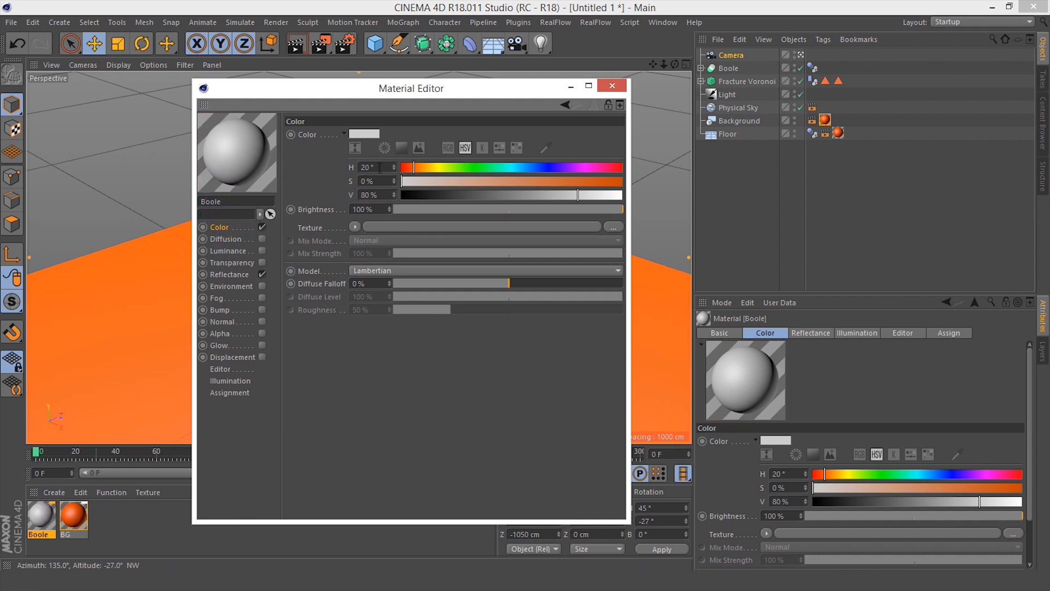
# Set the Boole material's color to 100% saturation and 100% value, keeping the 20° hue
pyautogui.press('Tab')
pyautogui.write('100')
pyautogui.press('Tab')
pyautogui.write('100')
pyautogui.press('Return')
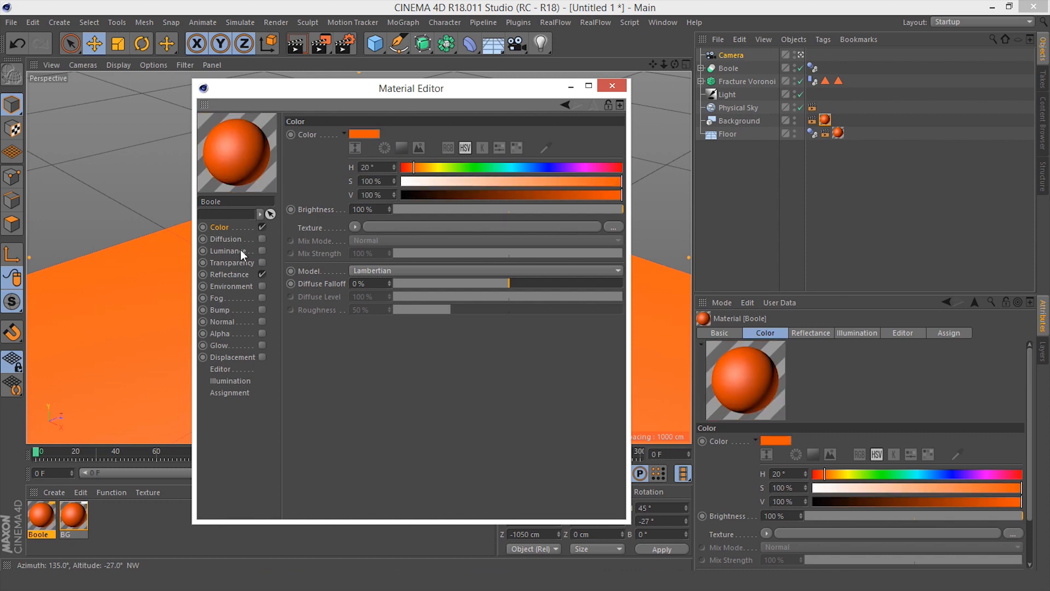
# Add a Reflection (Legacy) layer to the Boole material's reflectance with layer color brightness 10%, and close the editor
pyautogui.click(234, 273)
pyautogui.click(307, 156)
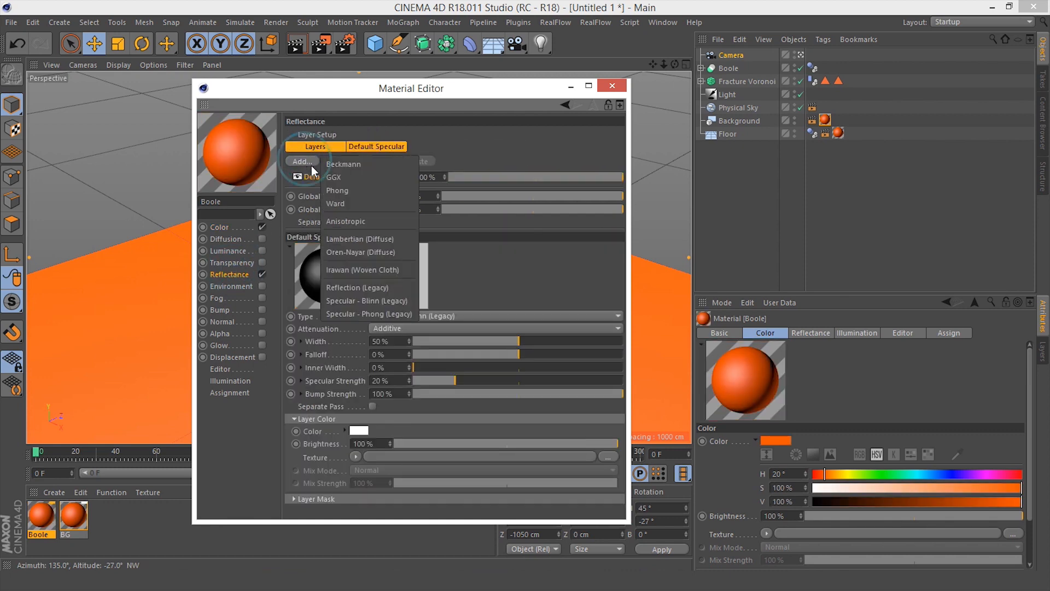
pyautogui.click(383, 283)
pyautogui.click(320, 433)
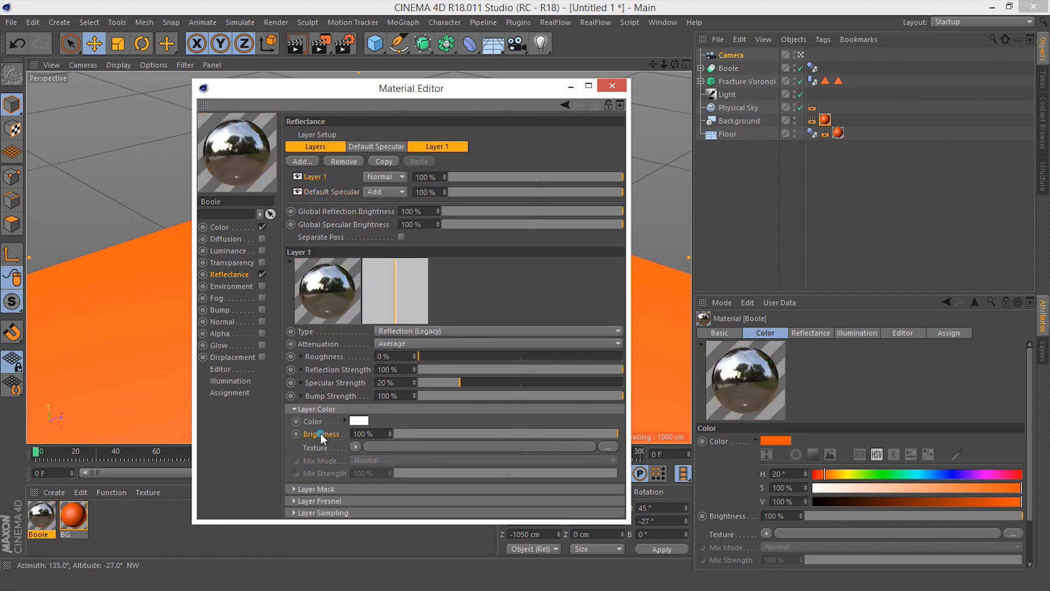
pyautogui.moveTo(375, 433); pyautogui.dragTo(314, 434)
pyautogui.write('10')
pyautogui.press('Return')
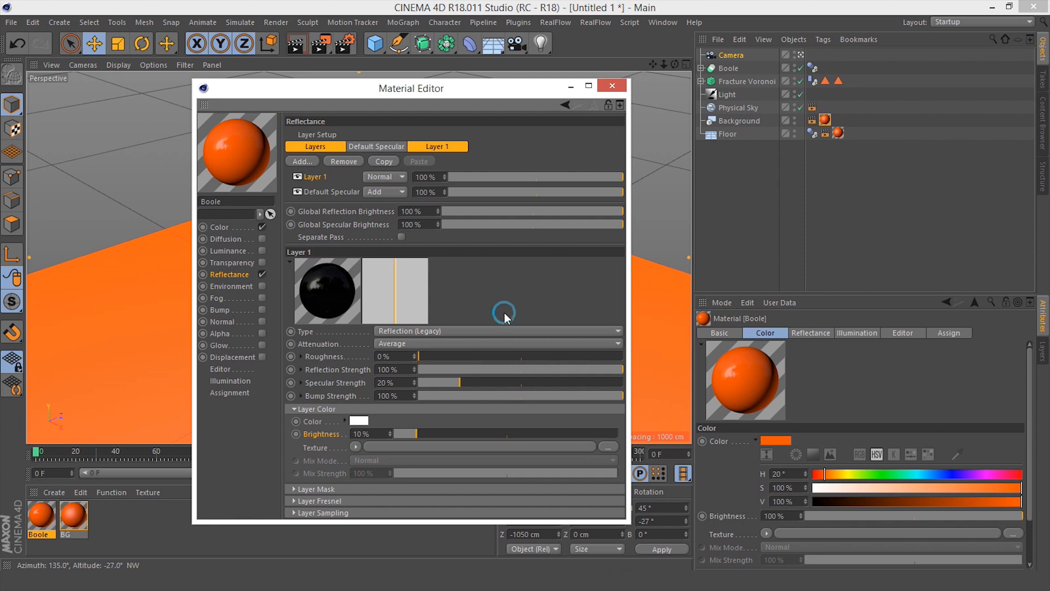
pyautogui.click(611, 86)
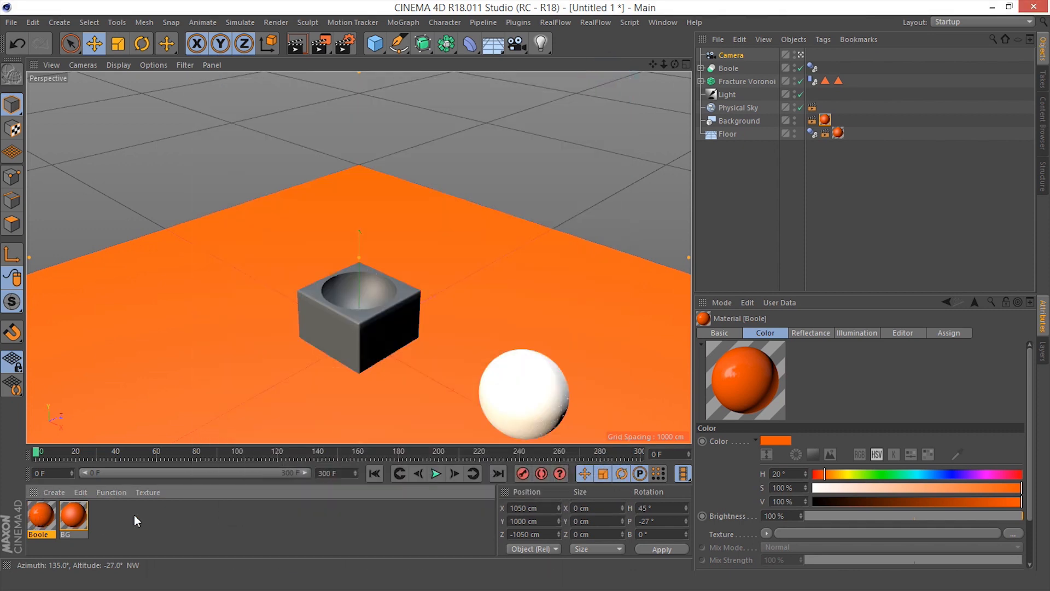
# Create a third material, open it for editing and name it Sphere
pyautogui.doubleClick(160, 517)
pyautogui.doubleClick(41, 515)
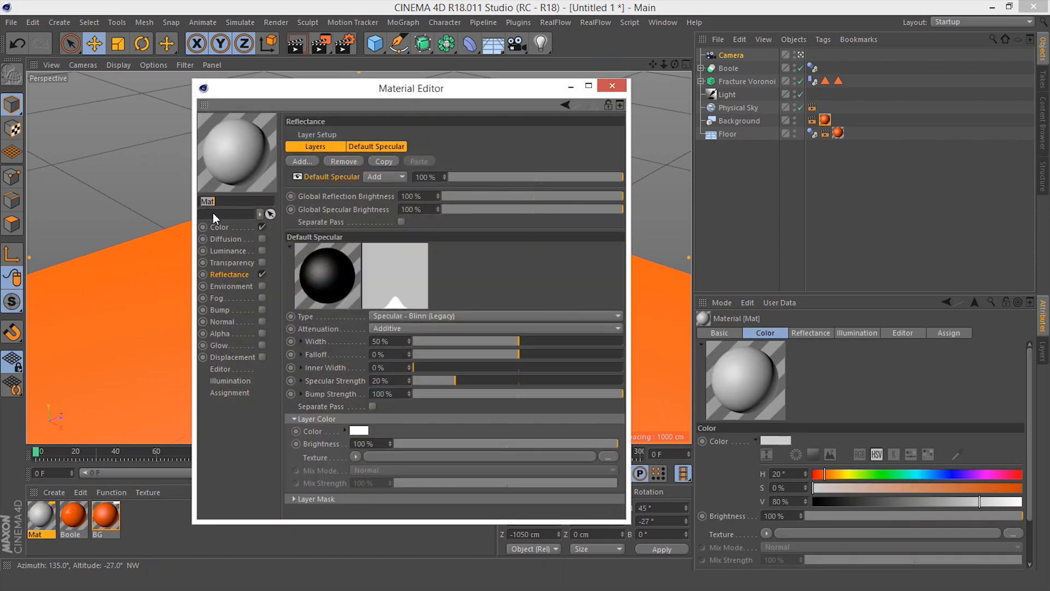
pyautogui.write('Sp')
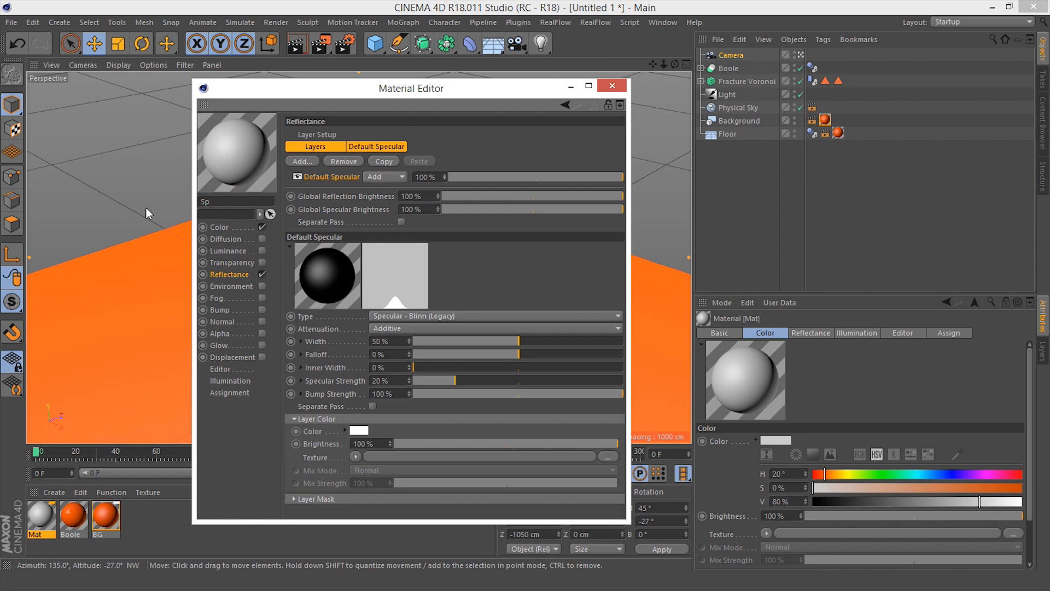
pyautogui.write('here')
pyautogui.press('Return')
# Set the Sphere material's color to 30% saturation and 100% value, keeping the 20° hue
pyautogui.click(219, 227)
pyautogui.click(374, 165)
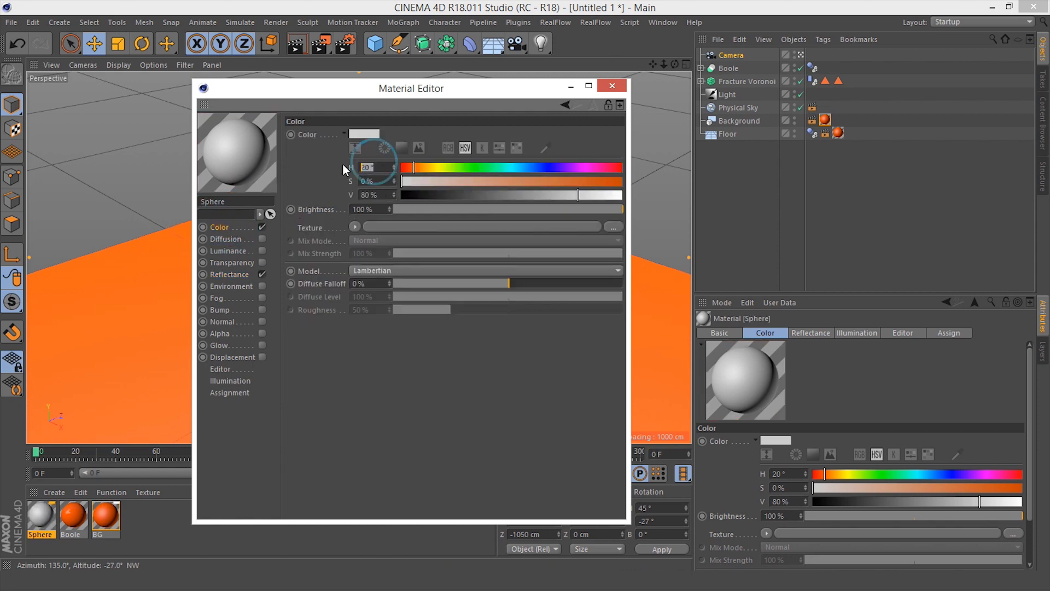
pyautogui.press('Tab')
pyautogui.write('30')
pyautogui.press('Tab')
pyautogui.write('100')
pyautogui.press('Return')
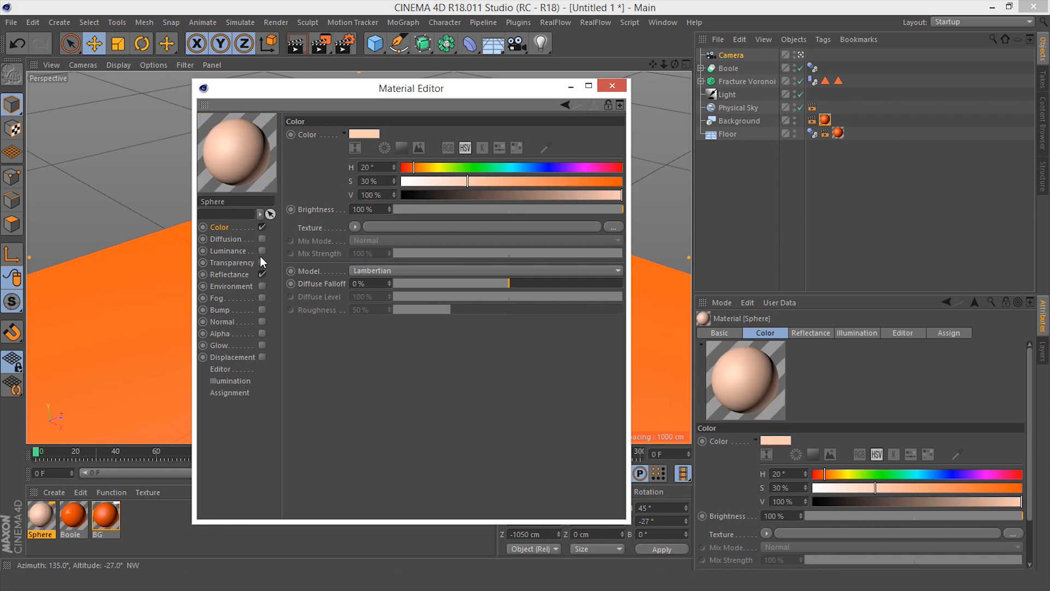
# Add a Reflection (Legacy) layer to the Sphere material's reflectance with layer color brightness 10%, and close the editor
pyautogui.click(229, 275)
pyautogui.click(306, 160)
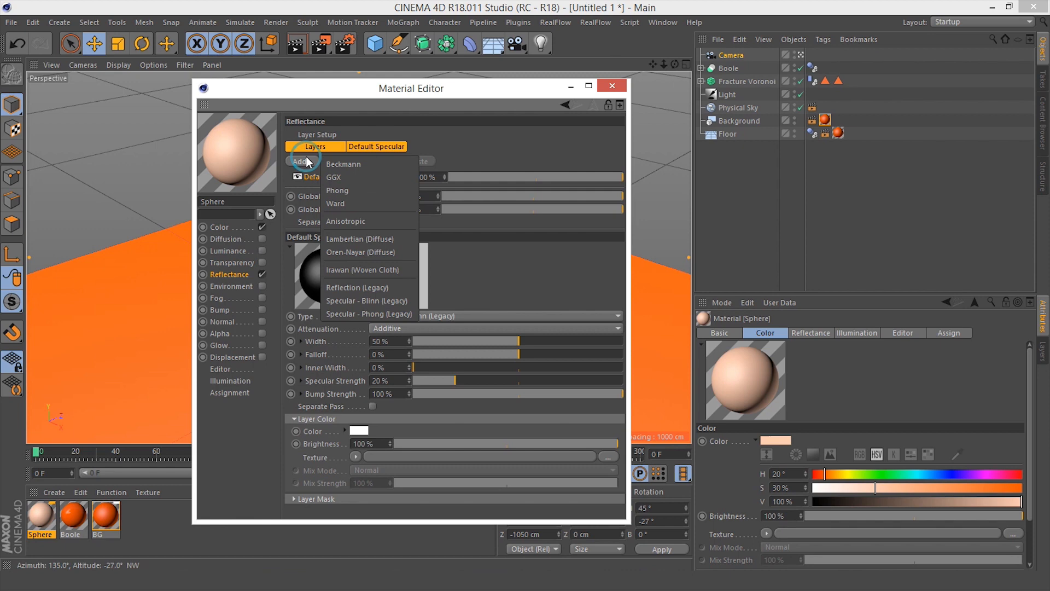
pyautogui.click(368, 285)
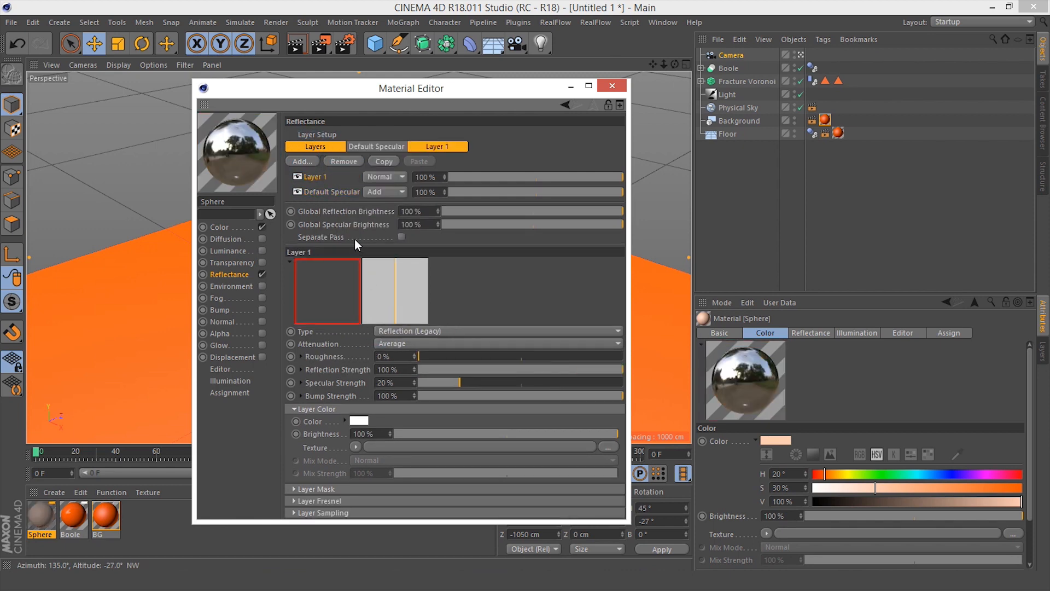
pyautogui.moveTo(373, 434); pyautogui.dragTo(308, 435)
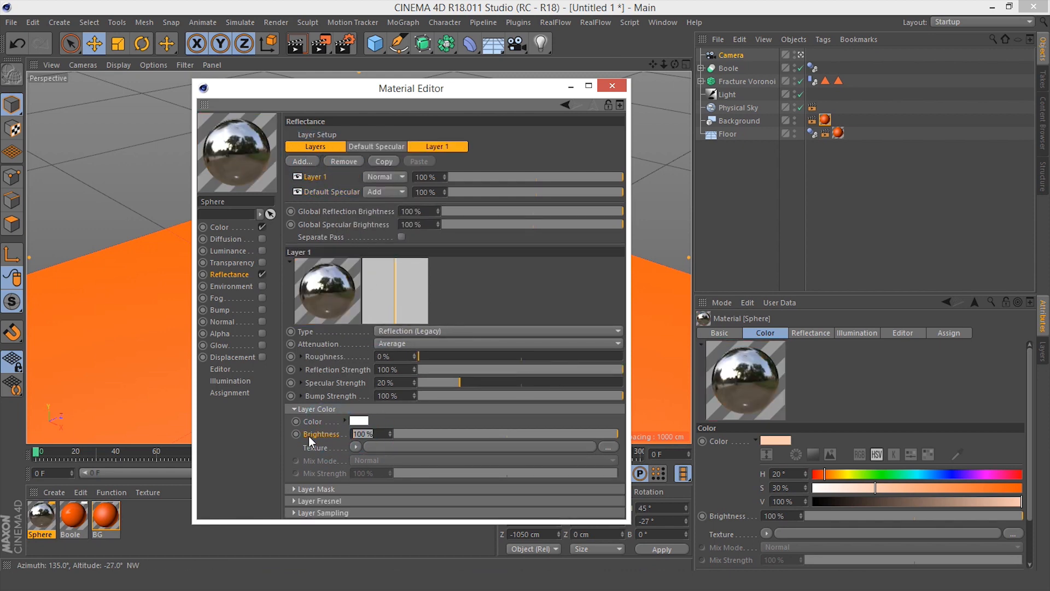
pyautogui.write('10')
pyautogui.press('Return')
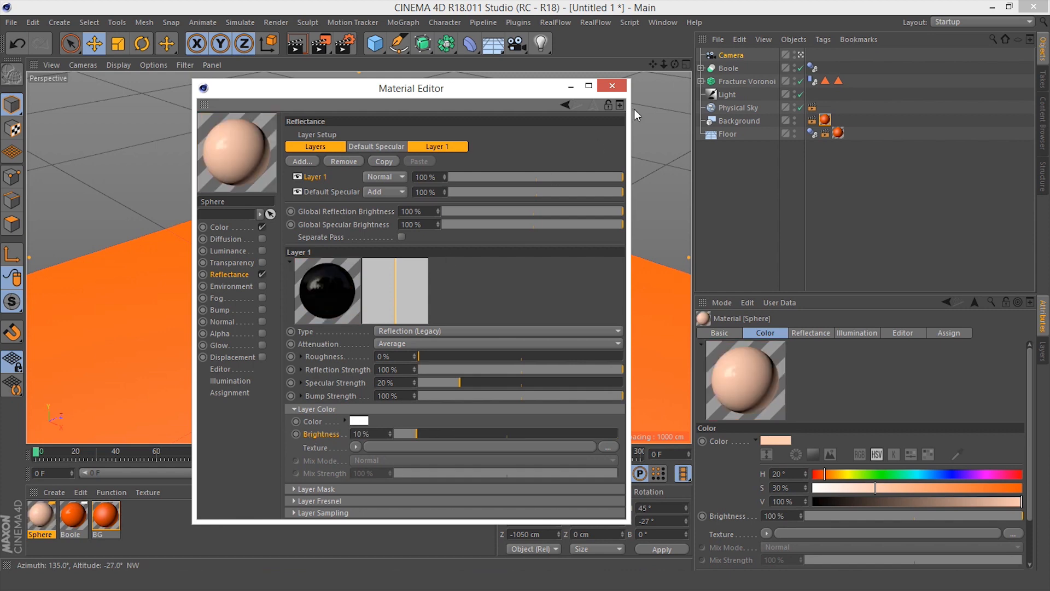
pyautogui.click(613, 86)
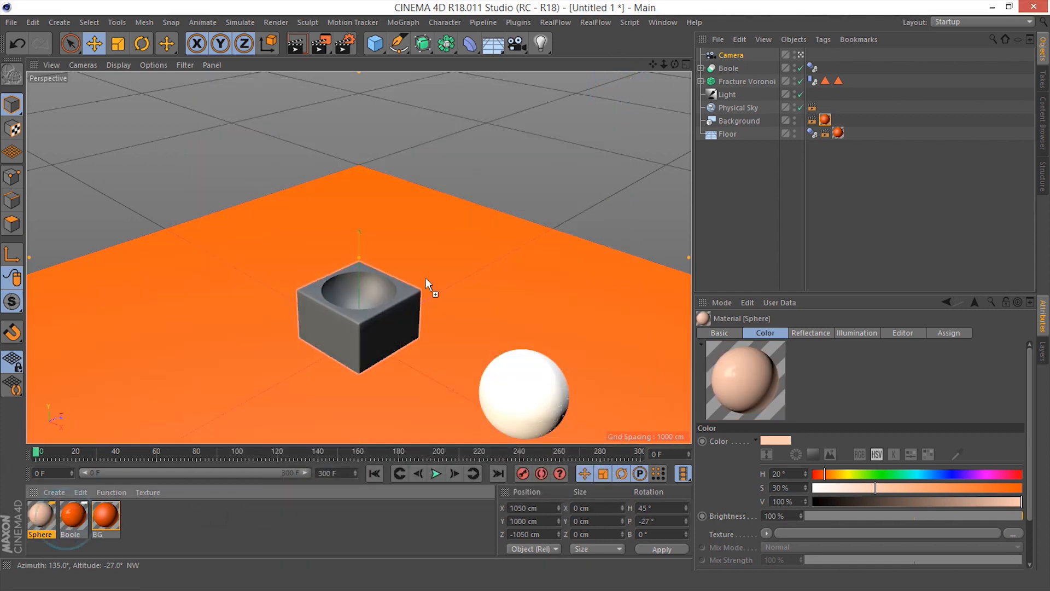
# Apply the Boole material to the Boole object, and both the Boole and Sphere materials to the Fracture Voronoi object
pyautogui.moveTo(702, 113); pyautogui.dragTo(728, 68)
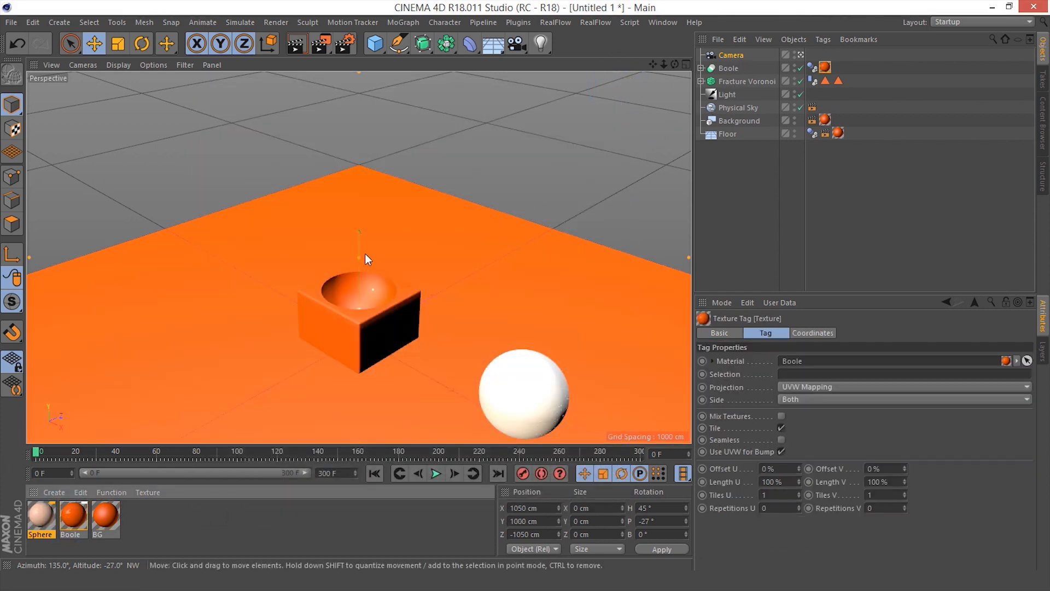
pyautogui.moveTo(73, 517); pyautogui.dragTo(759, 79)
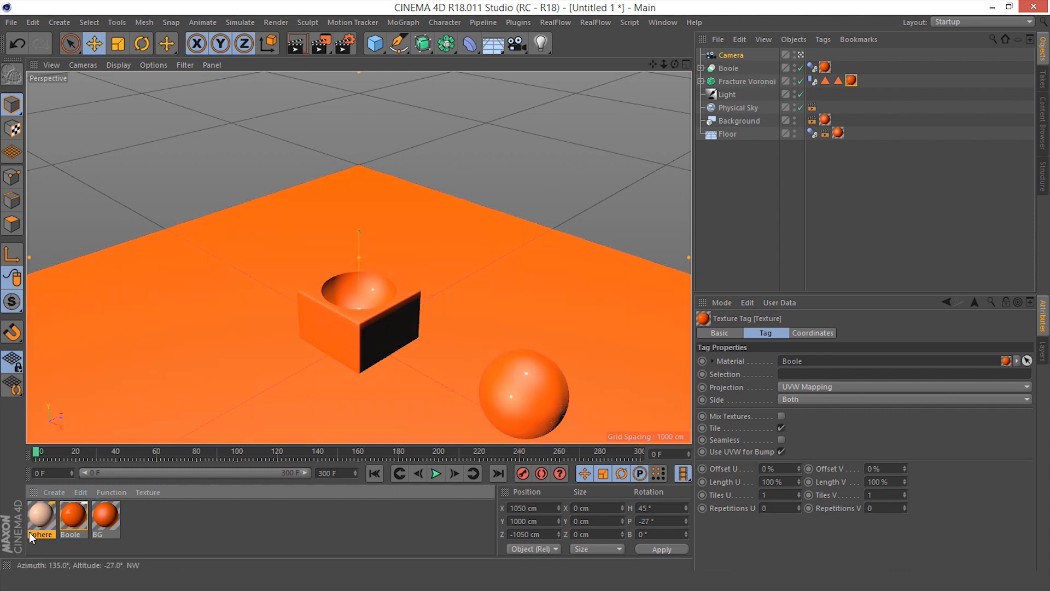
pyautogui.moveTo(39, 516); pyautogui.dragTo(737, 77)
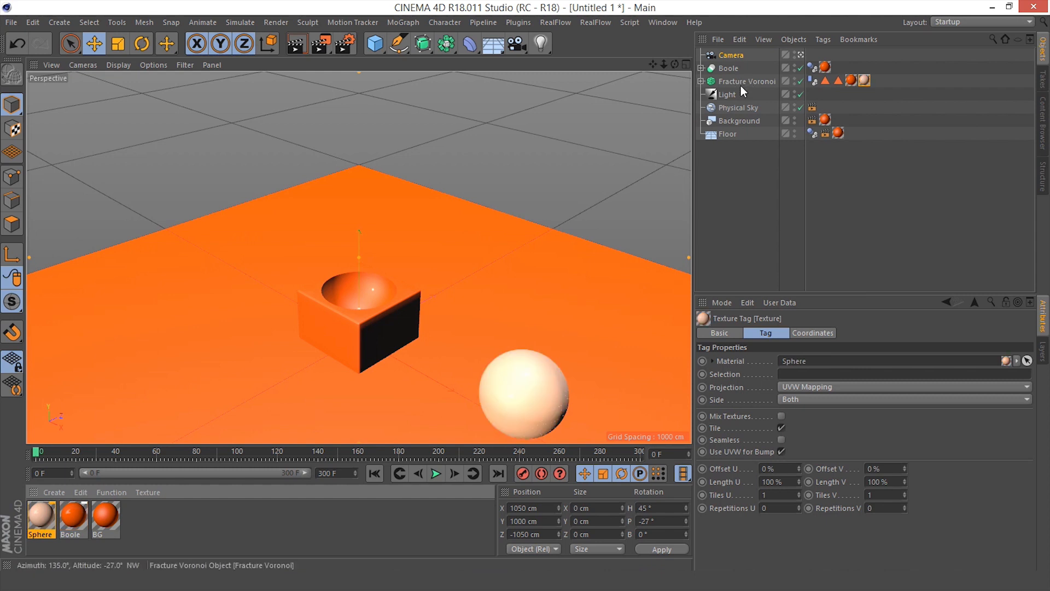
pyautogui.click(862, 101)
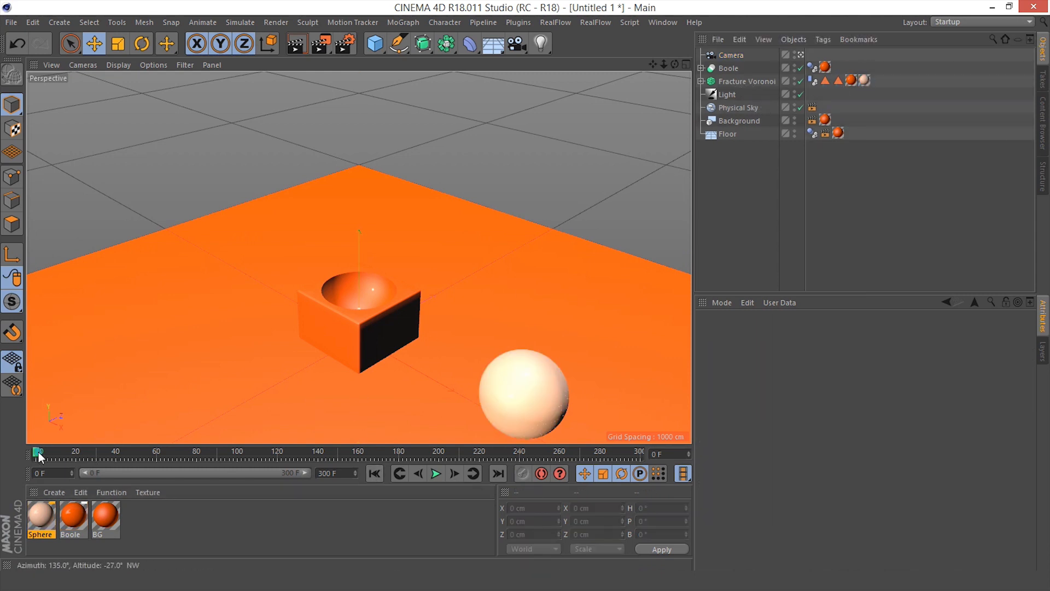
# Go to frame 97 and restrict the Fracture Voronoi's Boole texture tag to the Inside Faces selection
pyautogui.moveTo(47, 452); pyautogui.dragTo(231, 468)
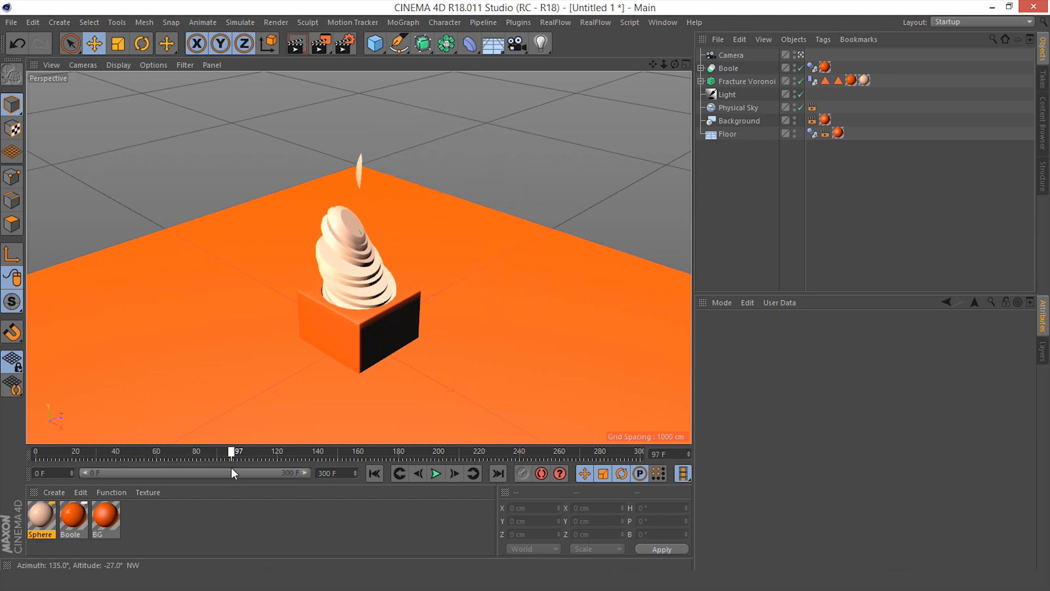
pyautogui.click(826, 80)
pyautogui.hotkey('ctrl', 'c')
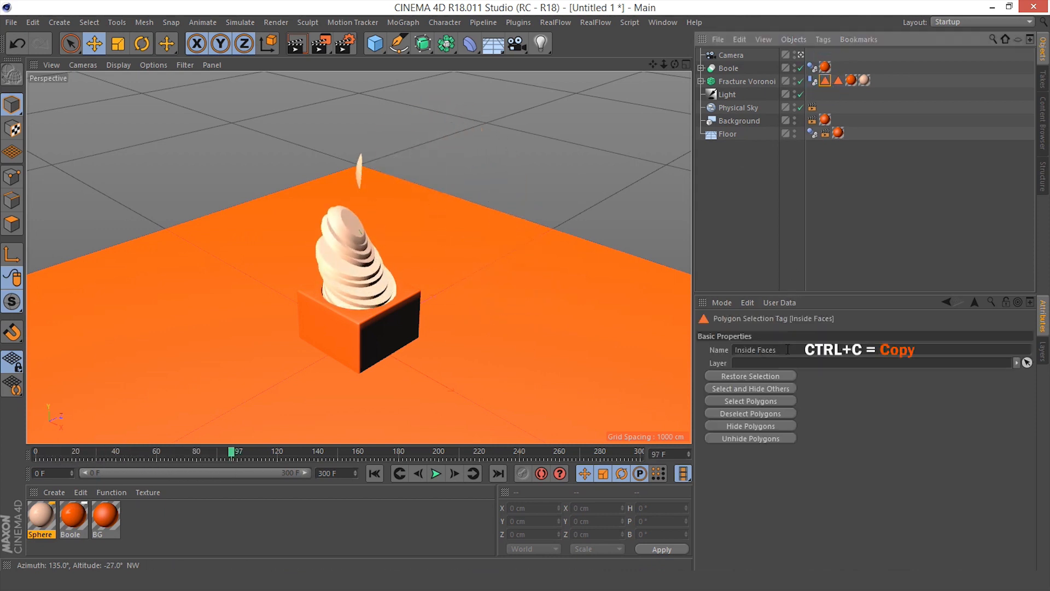
pyautogui.click(744, 349)
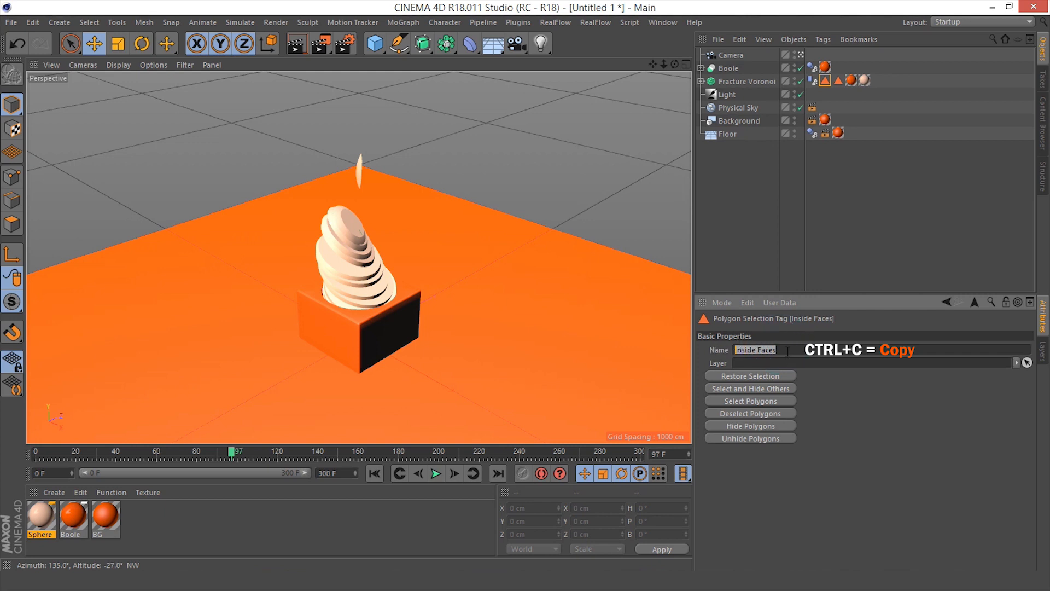
pyautogui.click(851, 80)
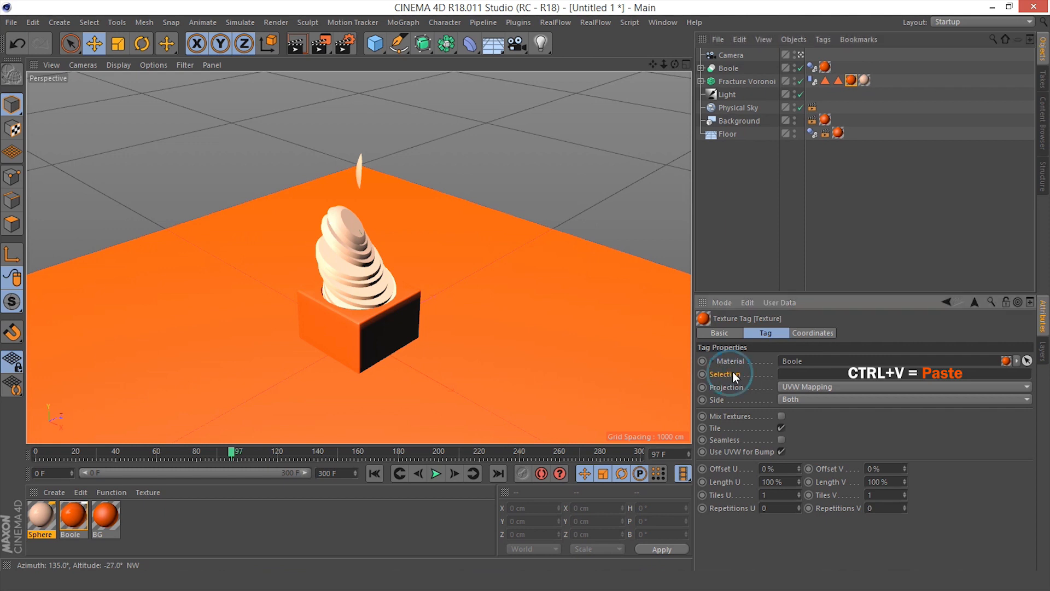
pyautogui.click(790, 373)
pyautogui.hotkey('ctrl', 'v')
pyautogui.click(825, 213)
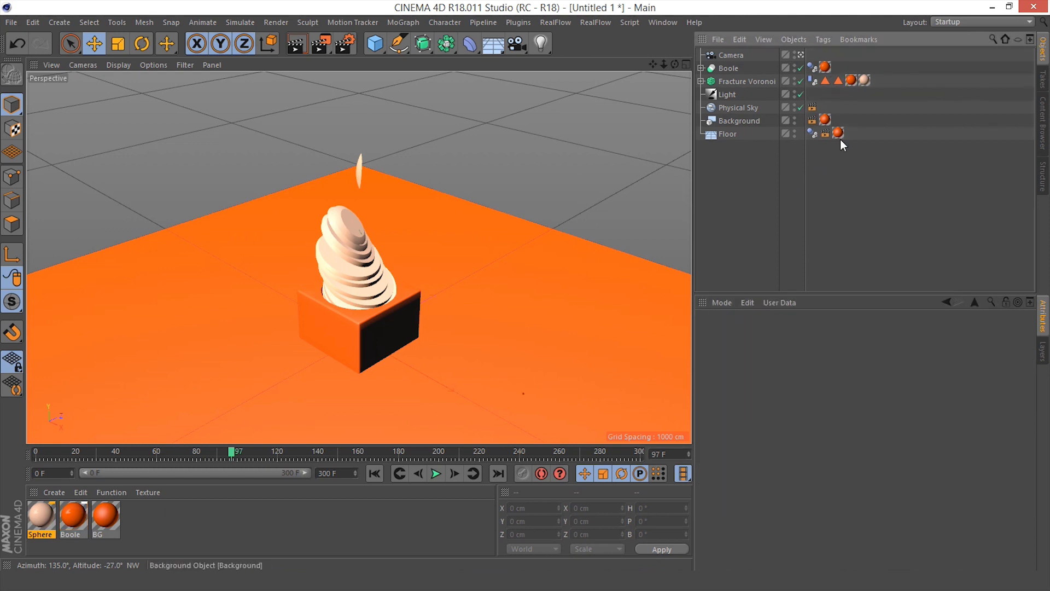
# Restrict the Fracture Voronoi's Sphere texture tag to the Outside Faces selection by copying the selection tag's name
pyautogui.click(838, 81)
pyautogui.hotkey('ctrl', 'c')
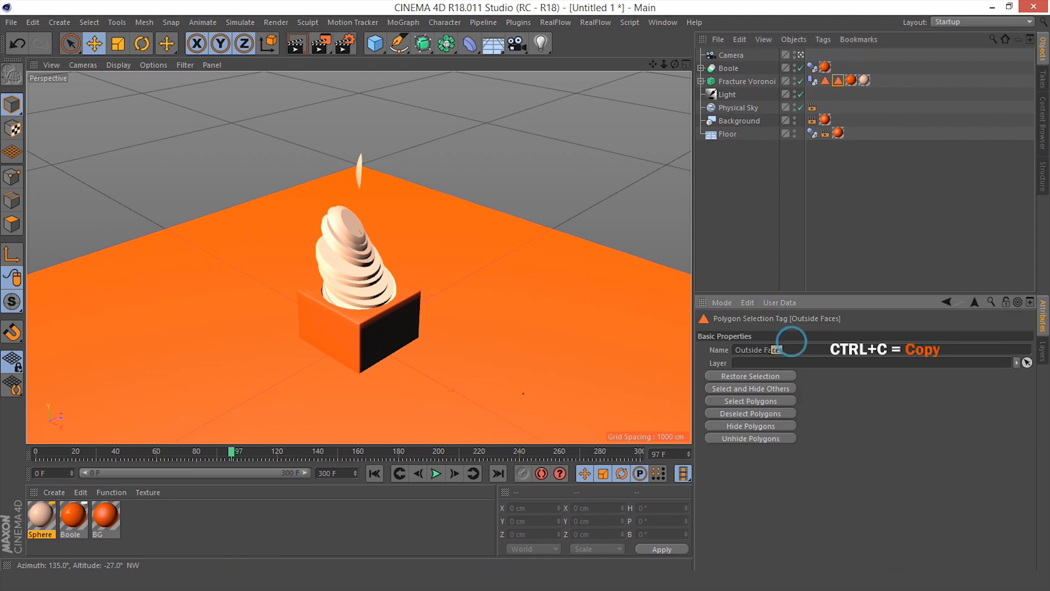
pyautogui.moveTo(785, 350); pyautogui.dragTo(722, 355)
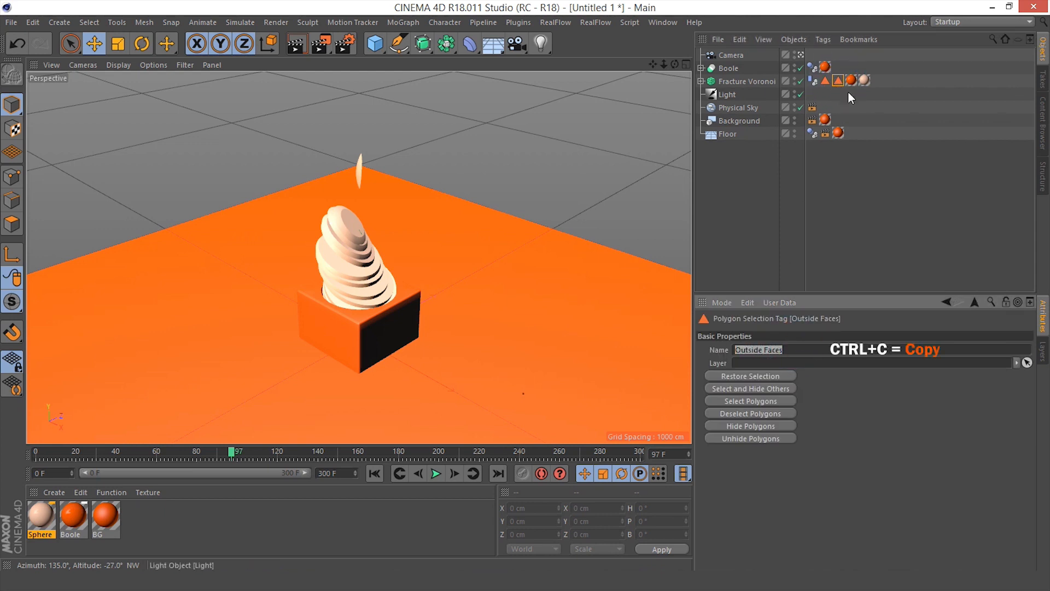
pyautogui.click(865, 80)
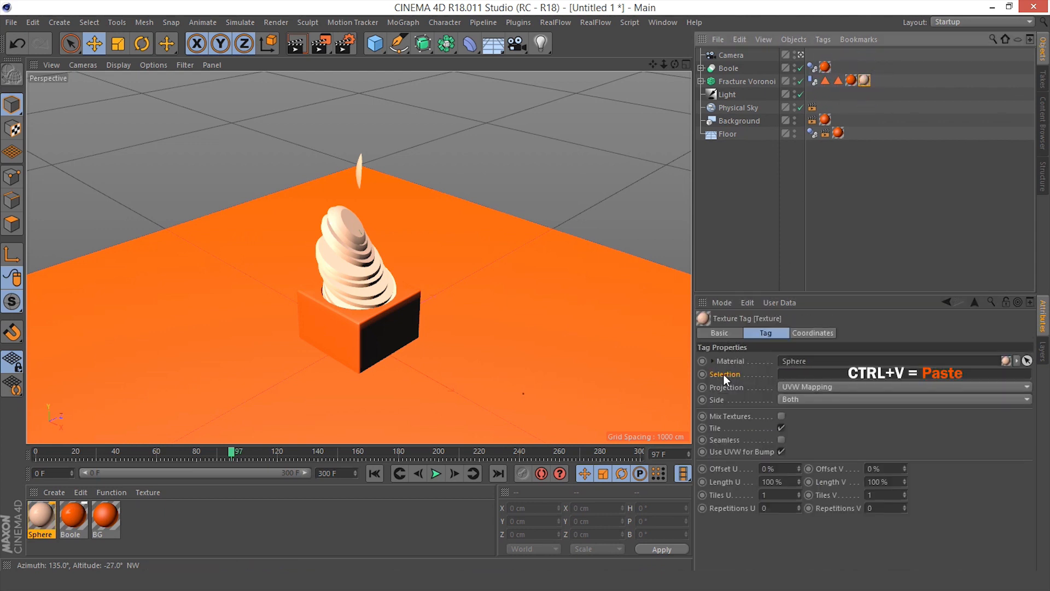
pyautogui.click(788, 378)
pyautogui.hotkey('ctrl', 'v')
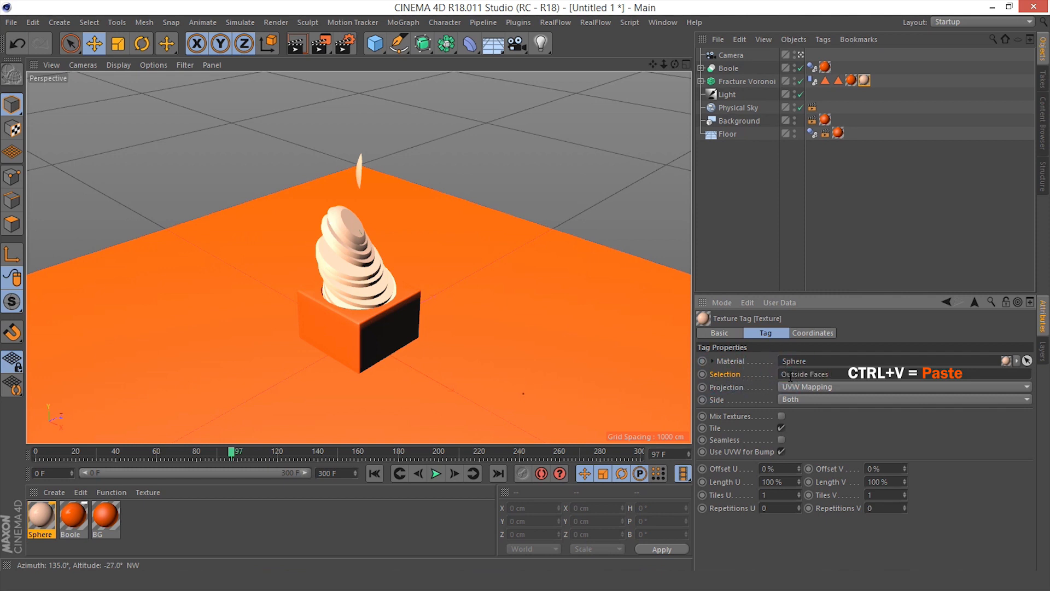
pyautogui.click(733, 183)
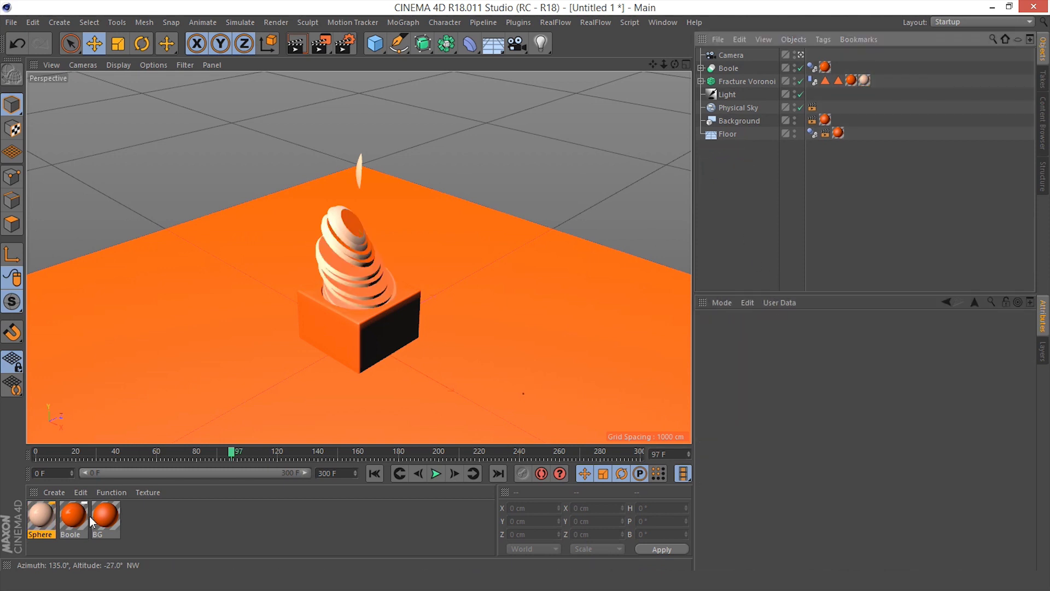
# Play the animation from the first frame to check the materials on the slices, and return to frame 0
pyautogui.click(374, 473)
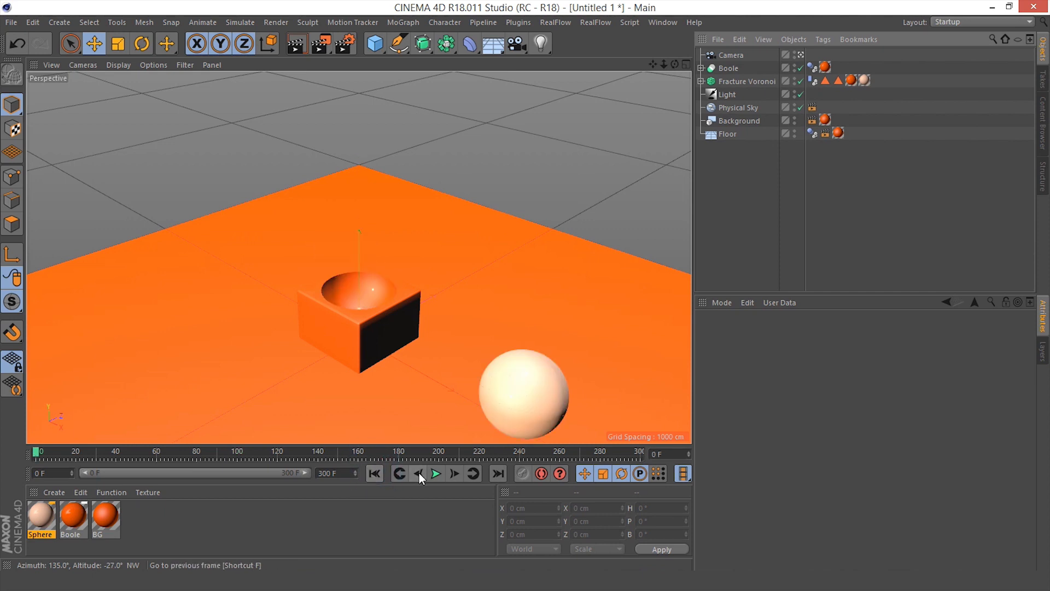
pyautogui.click(436, 474)
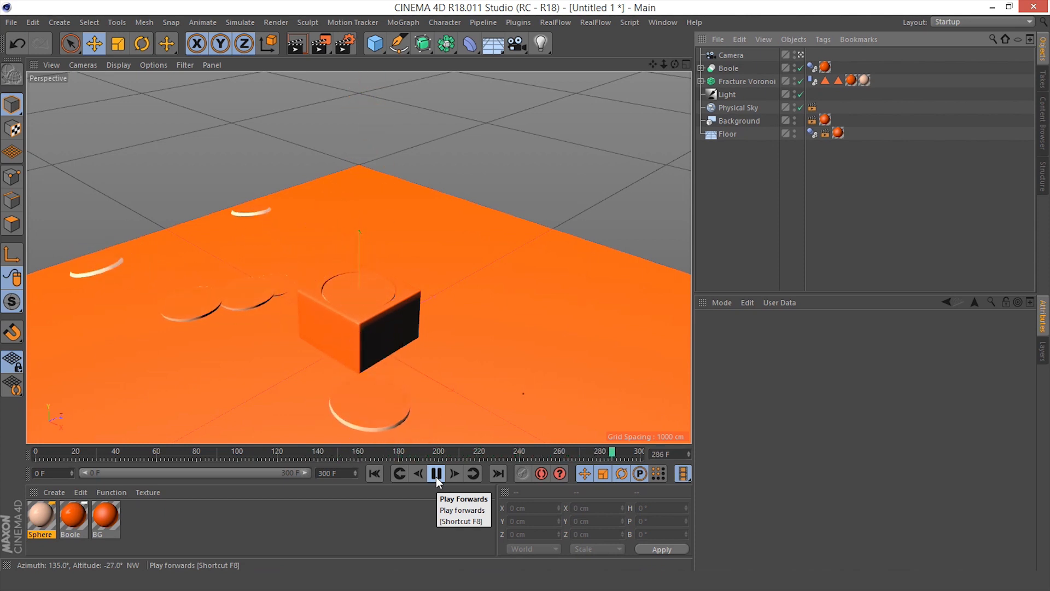
pyautogui.click(435, 475)
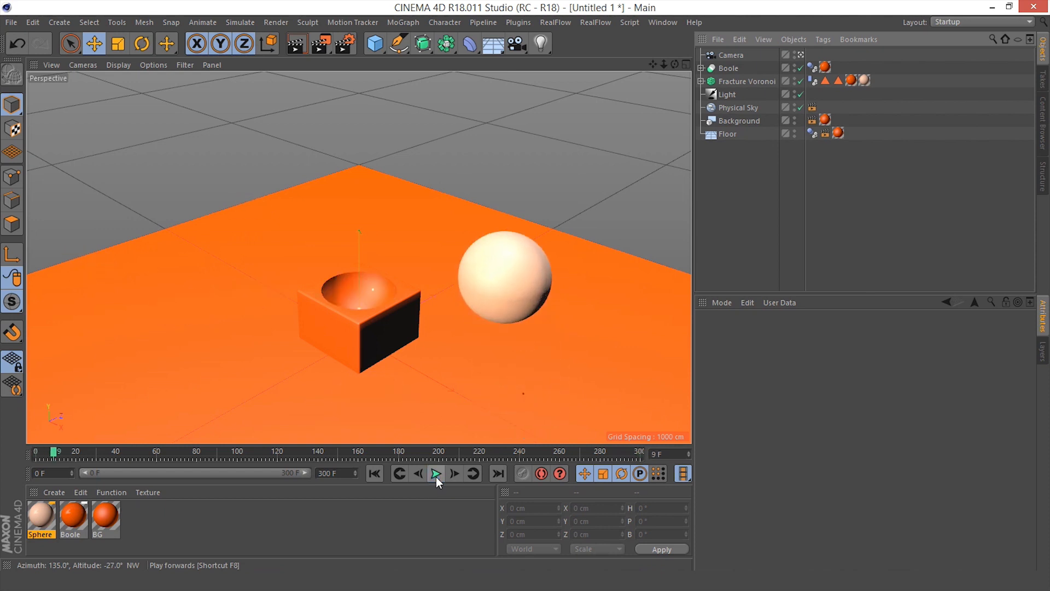
pyautogui.click(375, 474)
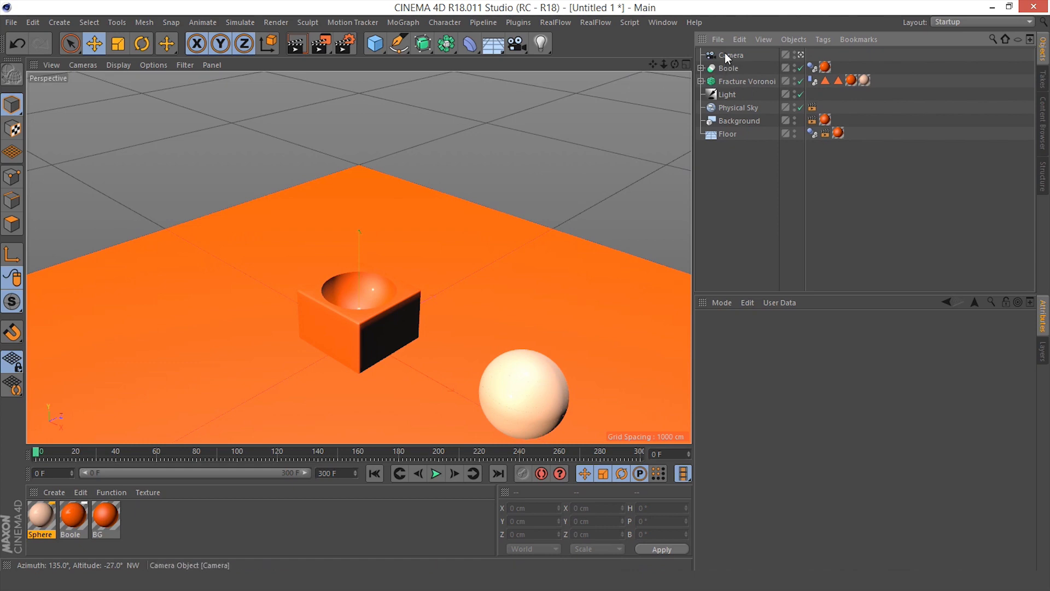
# Add the Ambient Occlusion and Global Illumination effects to the render settings and close them
pyautogui.click(340, 46)
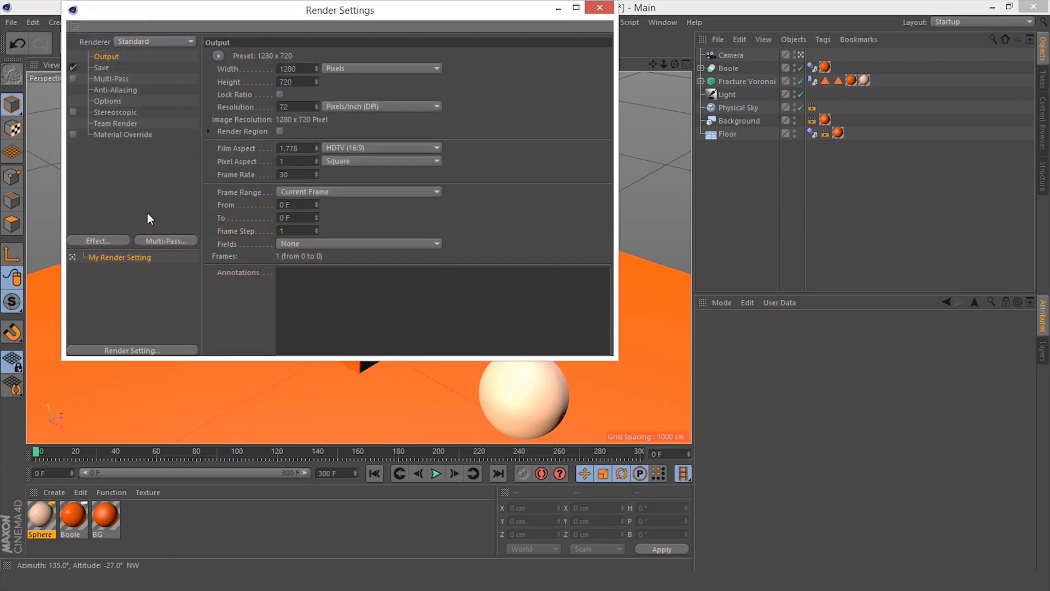
pyautogui.click(115, 247)
pyautogui.click(137, 246)
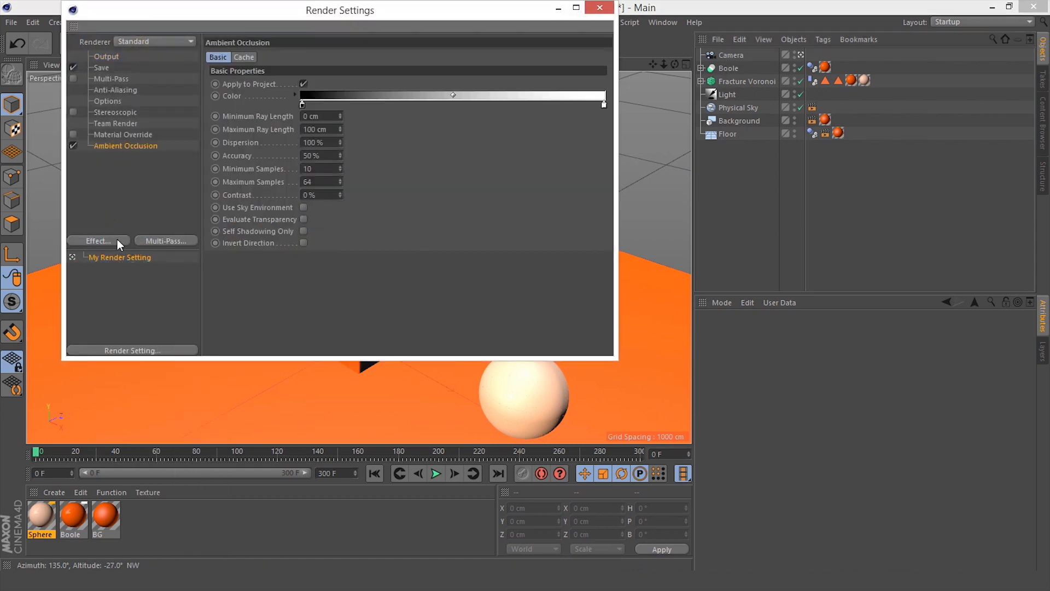
pyautogui.click(117, 239)
pyautogui.click(159, 338)
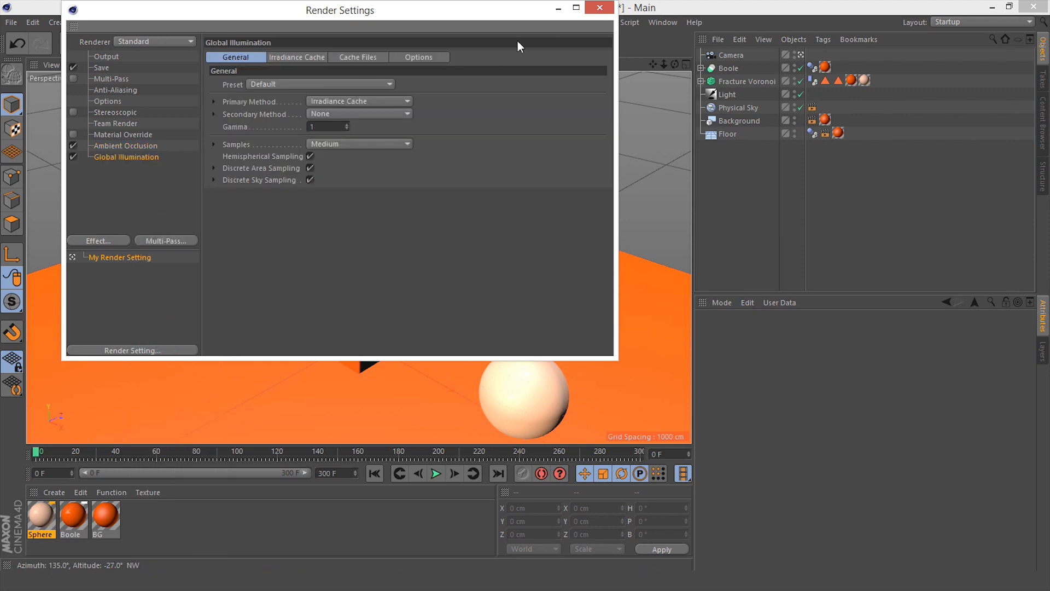
pyautogui.click(600, 8)
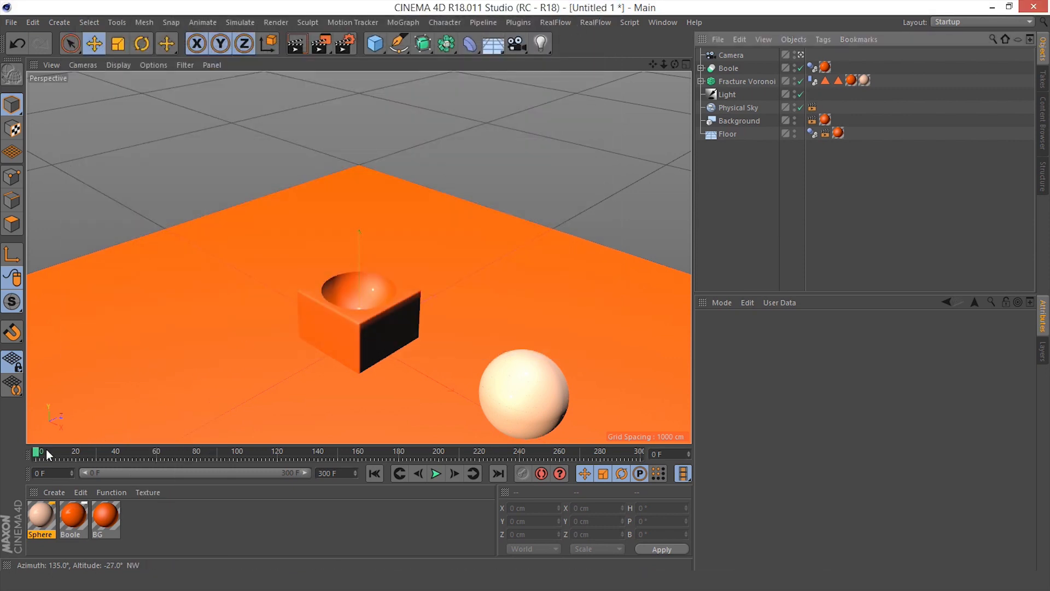
# Go to frame 109 and render the active view to preview the sliced sphere in the cube
pyautogui.moveTo(36, 452); pyautogui.dragTo(255, 454)
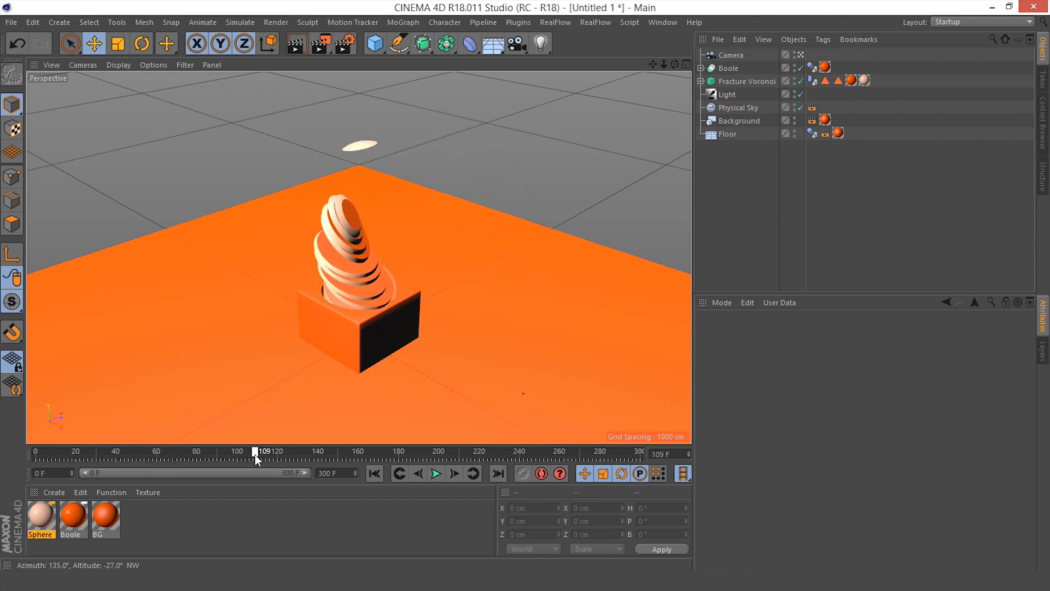
pyautogui.click(297, 39)
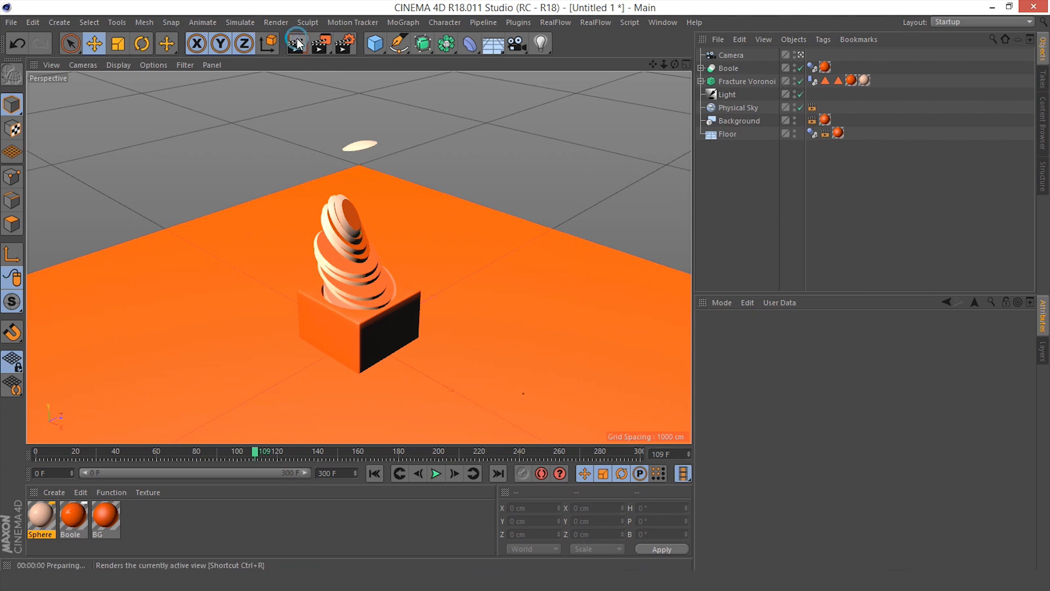